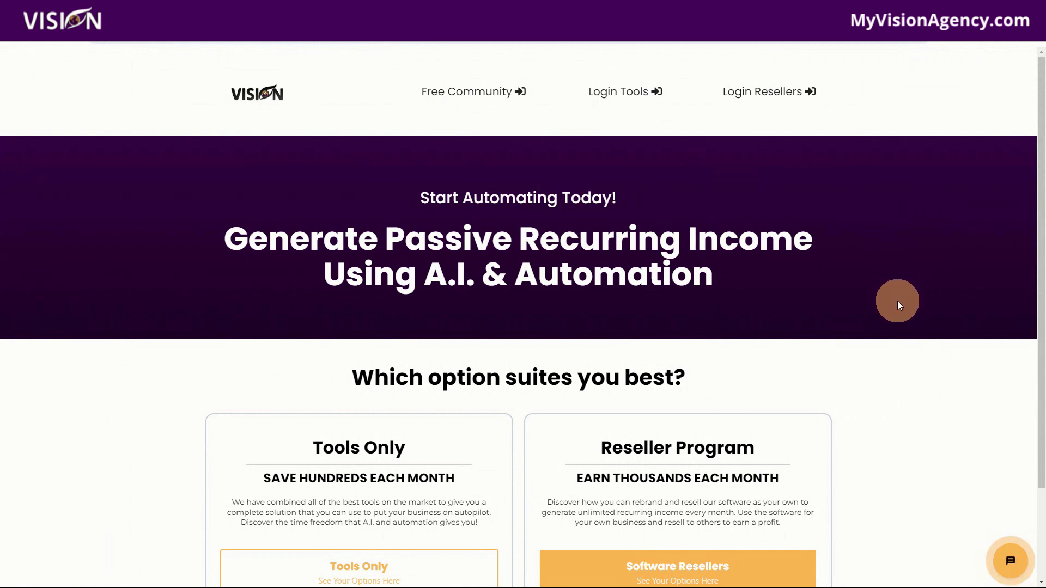
pyautogui.scroll(-2, 913, 335)
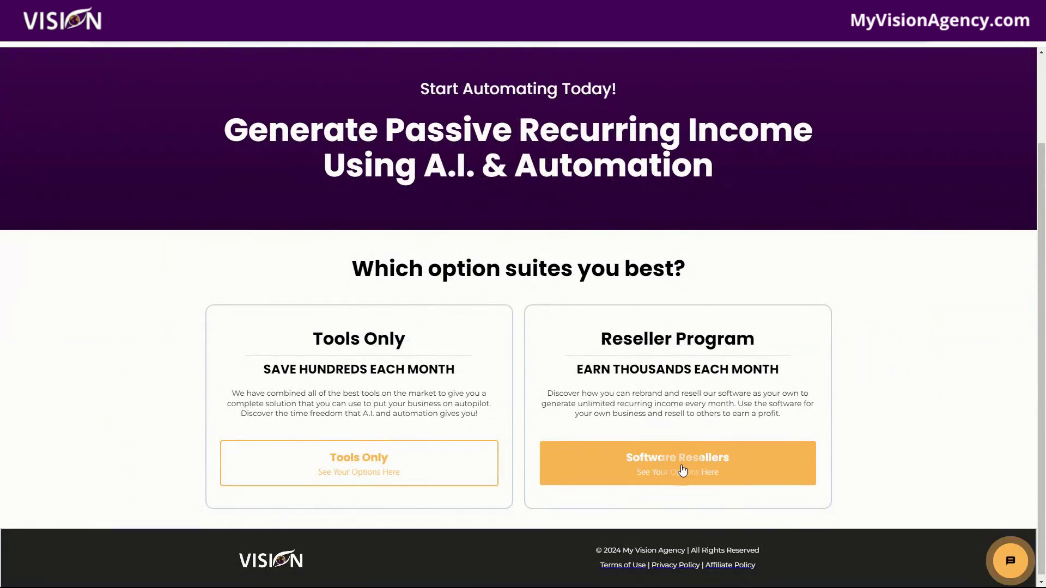
pyautogui.scroll(1, 871, 472)
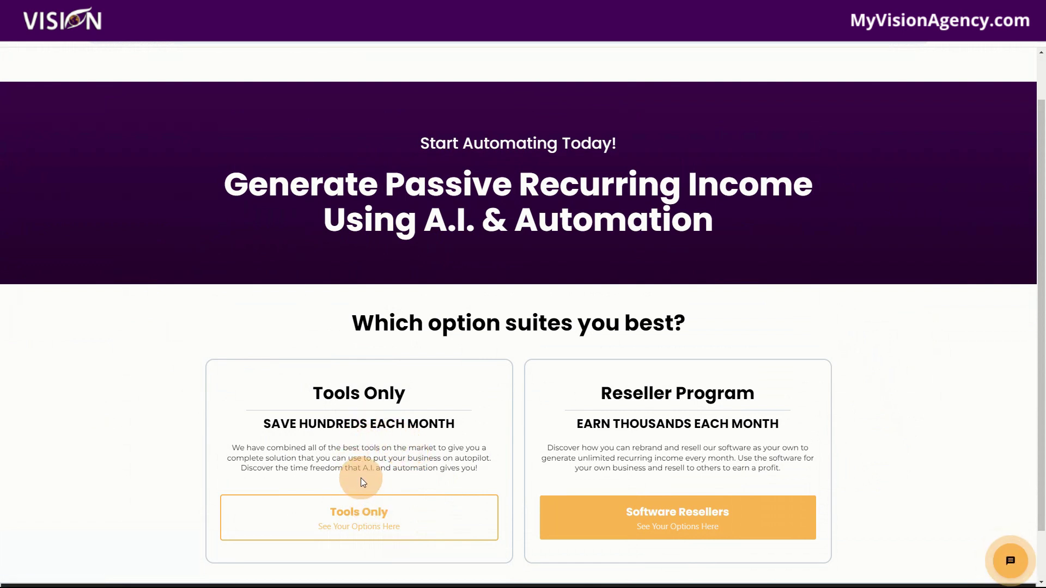
pyautogui.scroll(1, 351, 491)
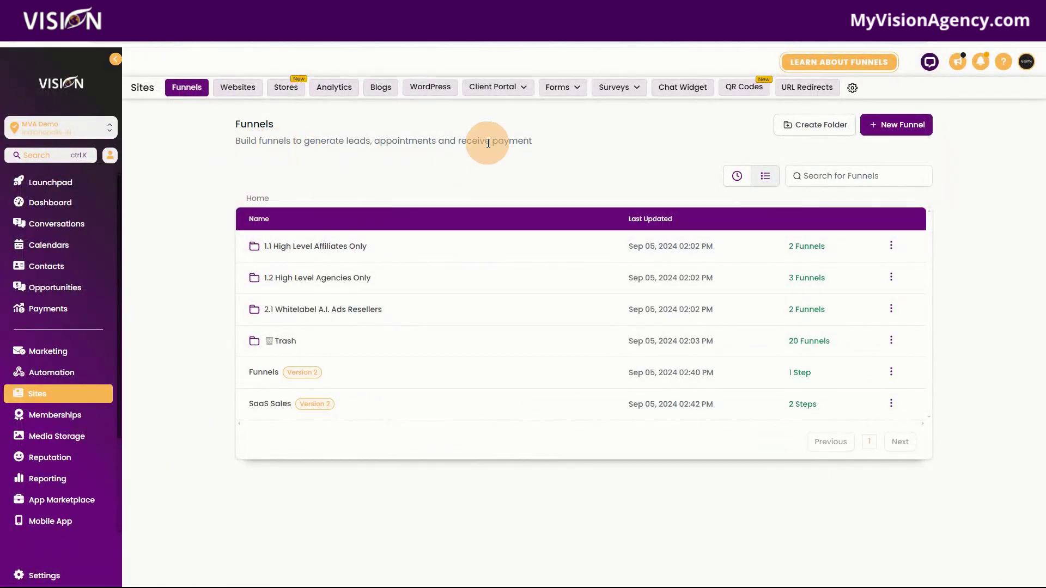
# Open the form builder and create a new form from scratch
pyautogui.click(564, 85)
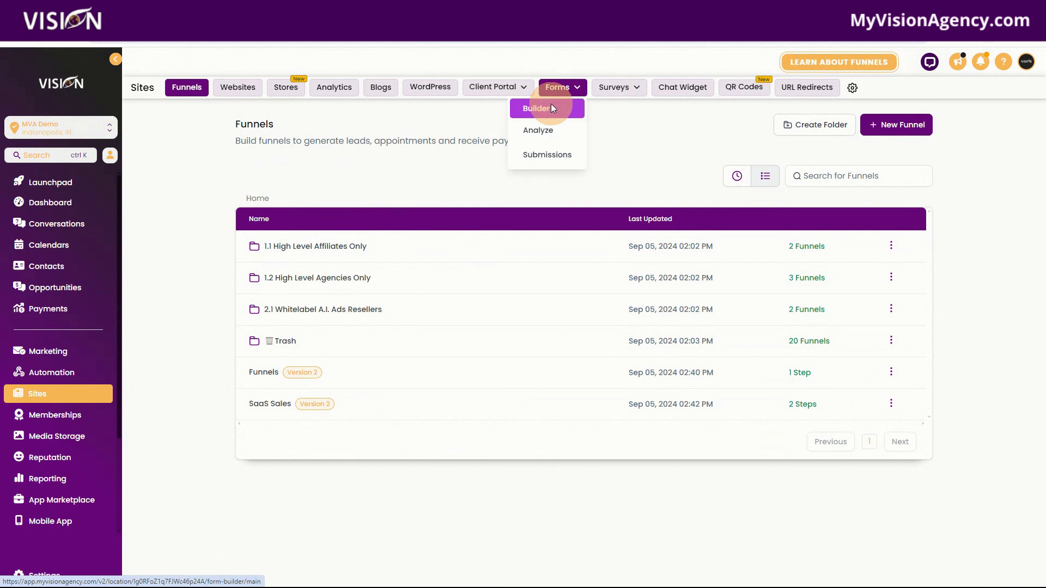
pyautogui.click(551, 107)
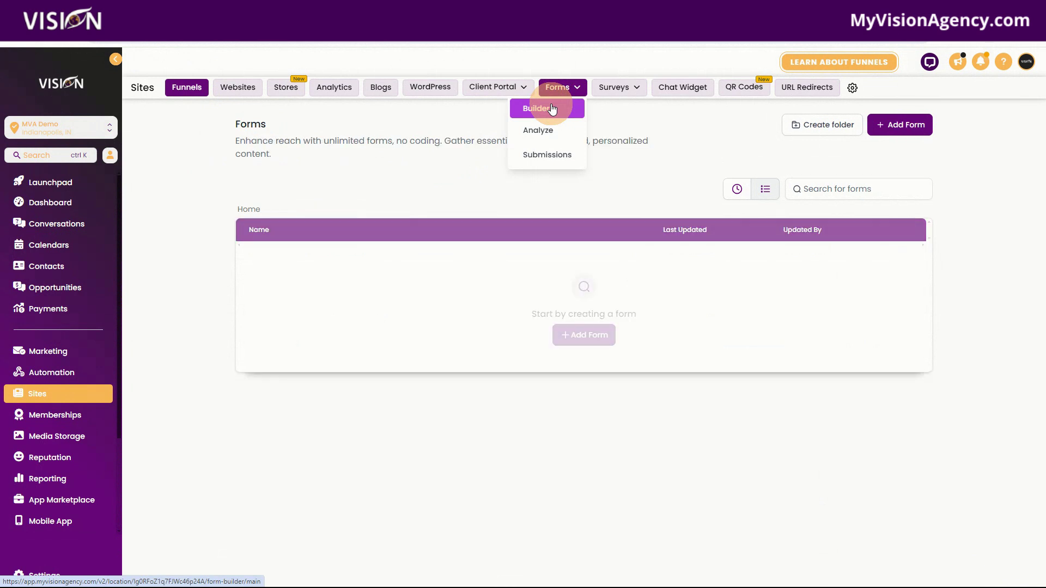
pyautogui.click(902, 126)
pyautogui.click(894, 102)
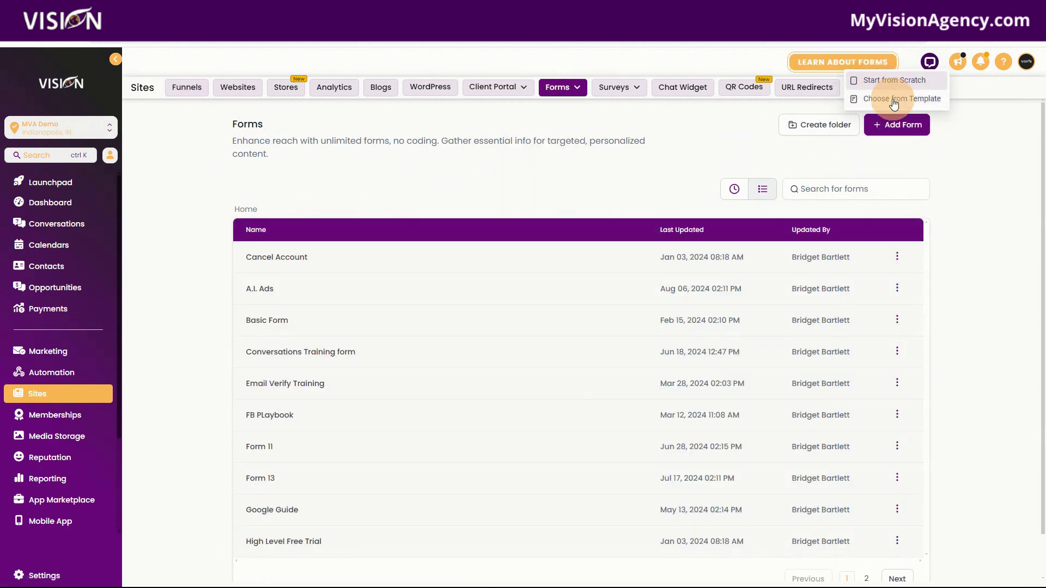
pyautogui.click(880, 75)
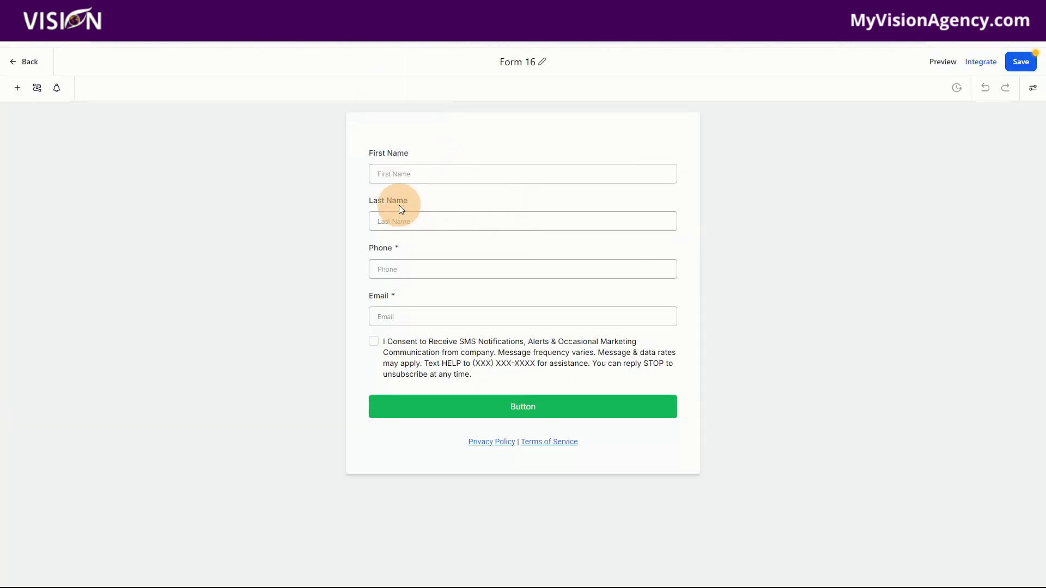
# Remove the Last Name field, the SMS consent checkbox and the Phone field from the form
pyautogui.click(400, 209)
pyautogui.click(677, 192)
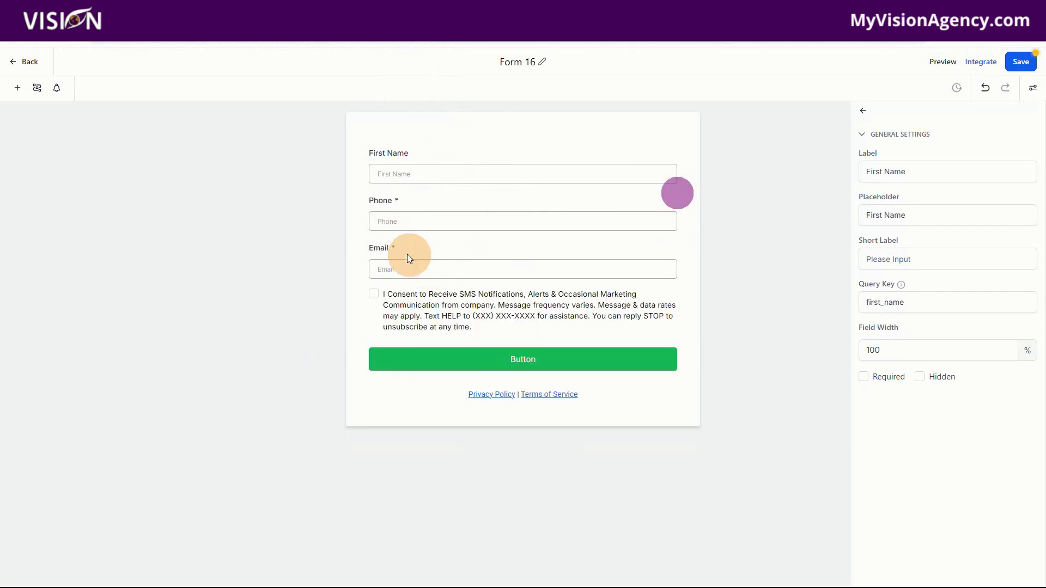
pyautogui.click(646, 322)
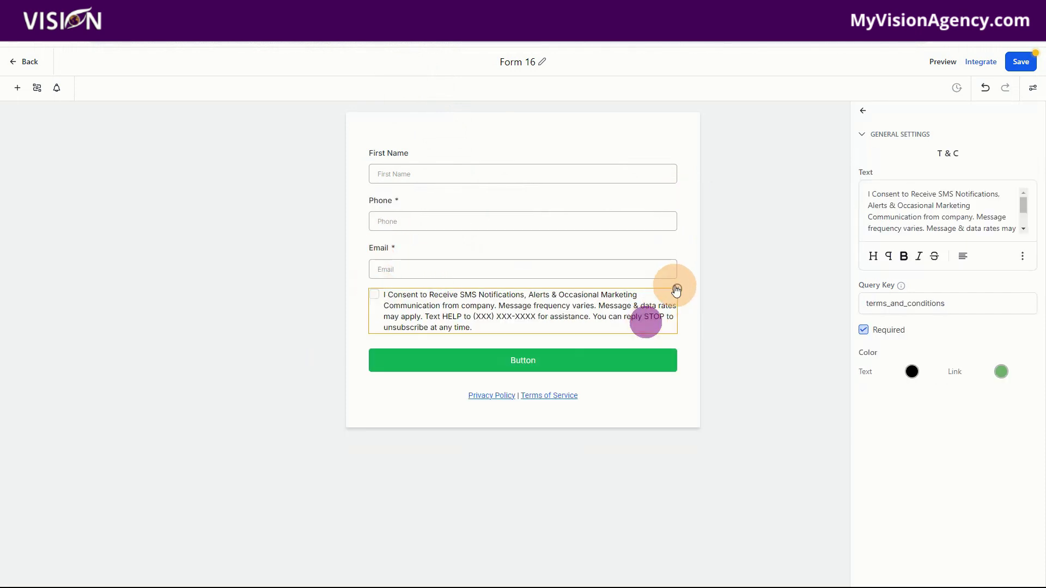
pyautogui.click(676, 290)
pyautogui.click(601, 214)
pyautogui.click(676, 192)
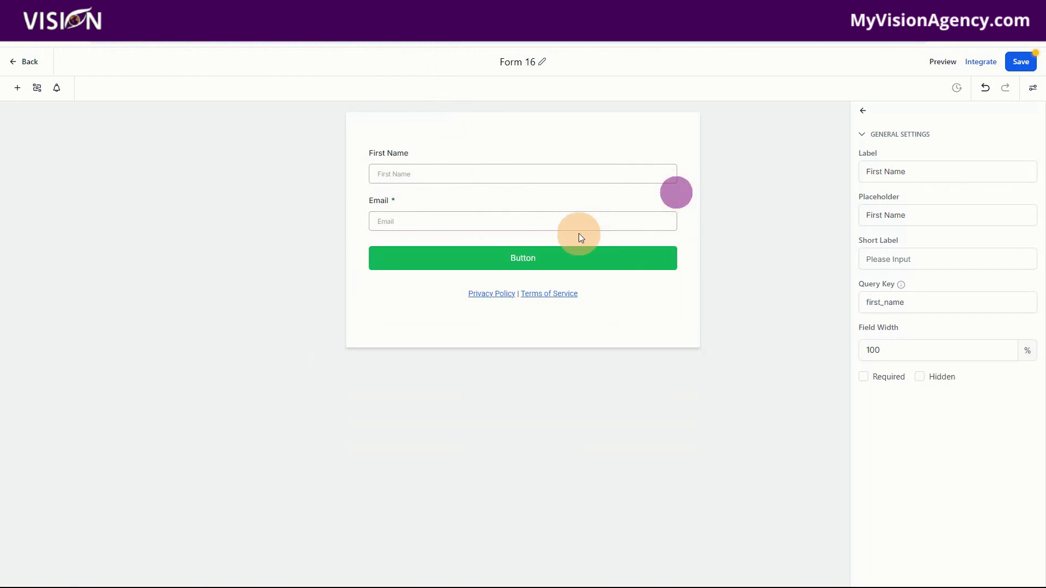
# Change the form button's text to "Register" and save the form
pyautogui.click(525, 260)
pyautogui.moveTo(909, 213); pyautogui.dragTo(841, 217)
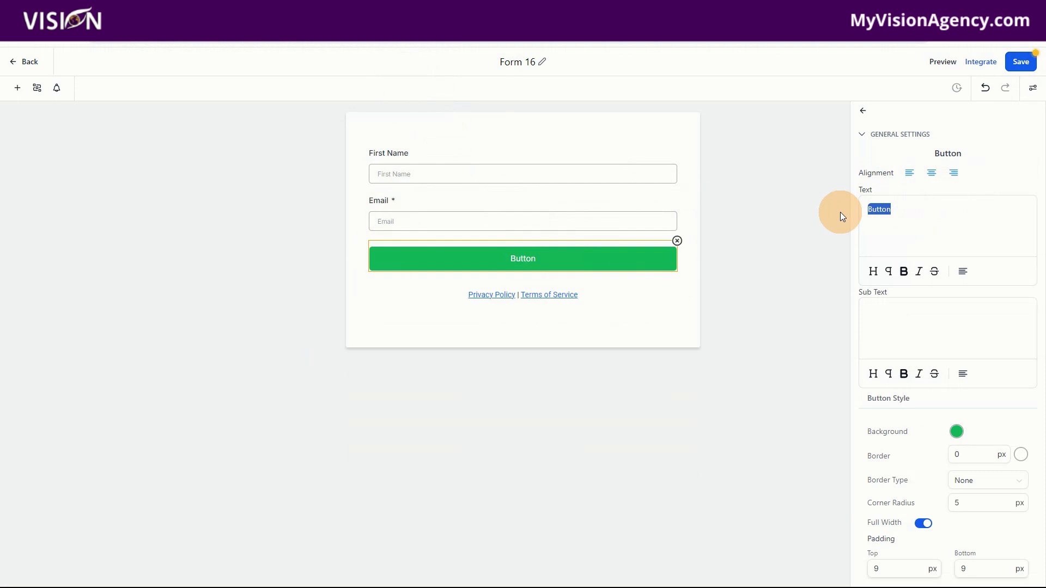
pyautogui.write('Register')
pyautogui.click(1027, 66)
# Delete the Privacy Policy and Terms of Service text beneath the Register button and save the form
pyautogui.click(612, 299)
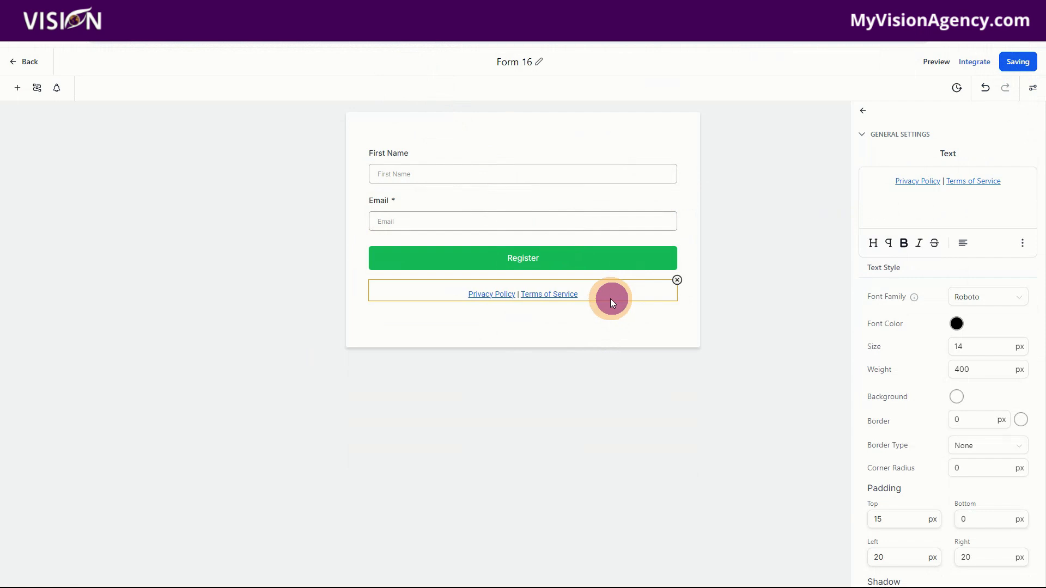
pyautogui.click(677, 280)
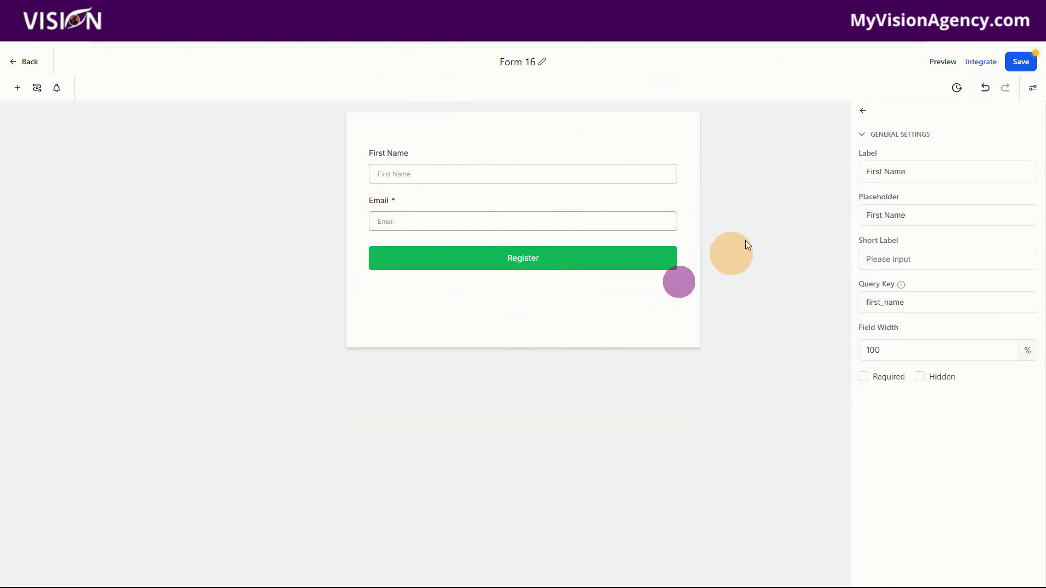
pyautogui.click(1021, 65)
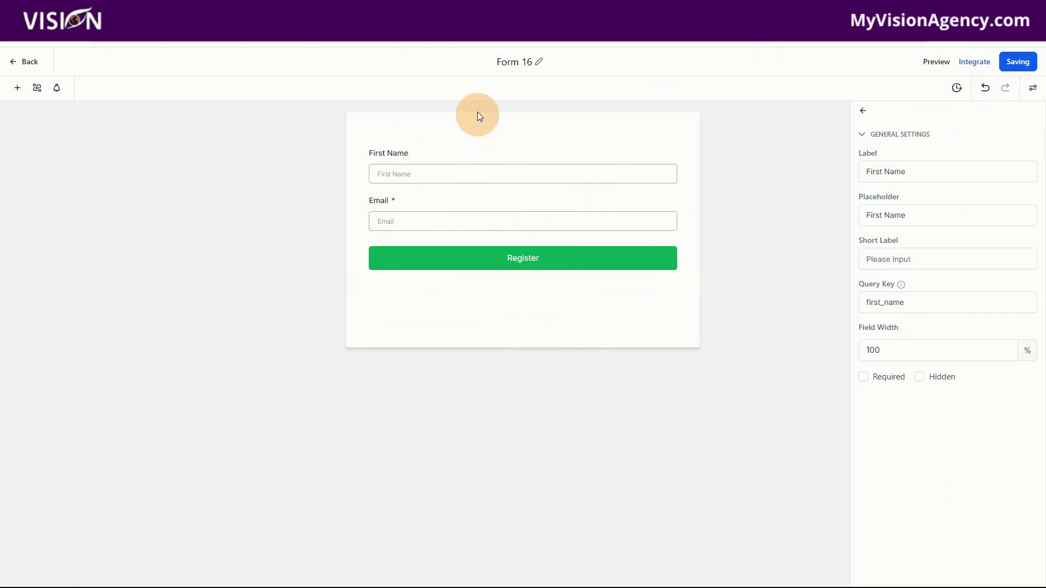
# Rename the form as "Webinar Registration Form" and save it
pyautogui.moveTo(495, 61); pyautogui.dragTo(550, 63)
pyautogui.write('Webinar')
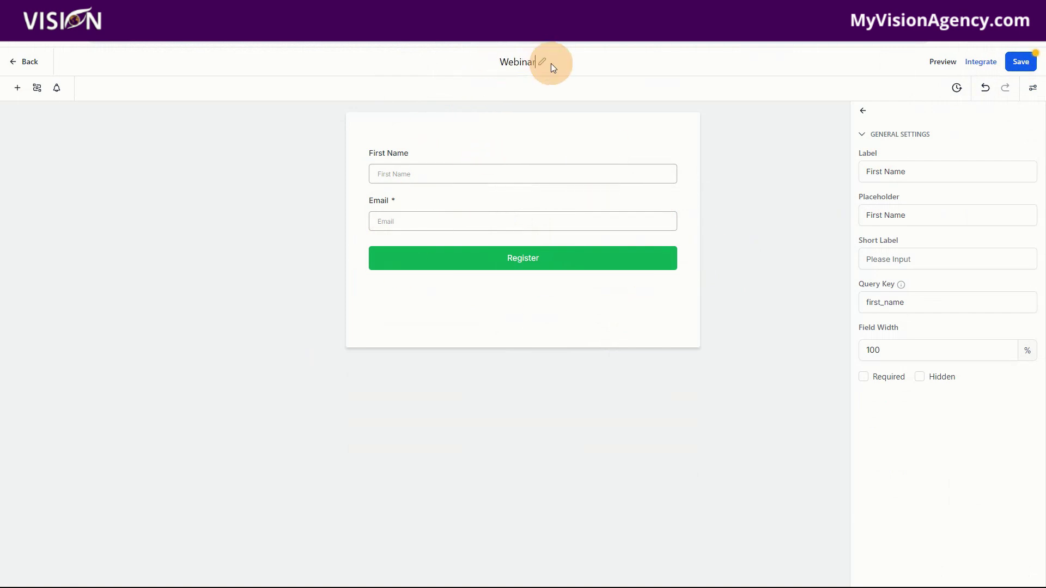
pyautogui.write(' Registration Form')
pyautogui.click(1030, 62)
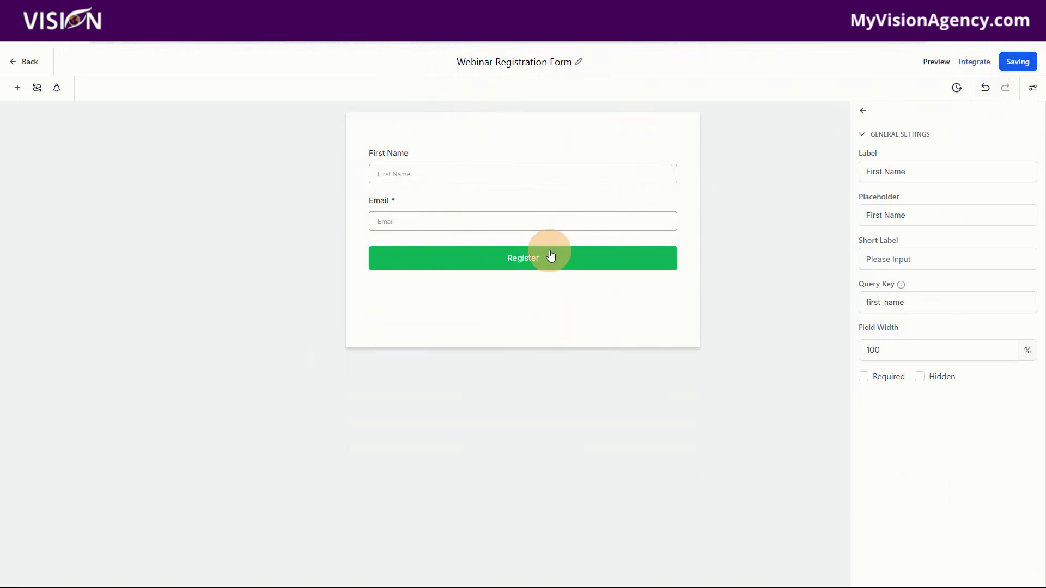
# Set the form's on-submit action to Open URL, leaving the address empty, and save the form
pyautogui.click(1039, 90)
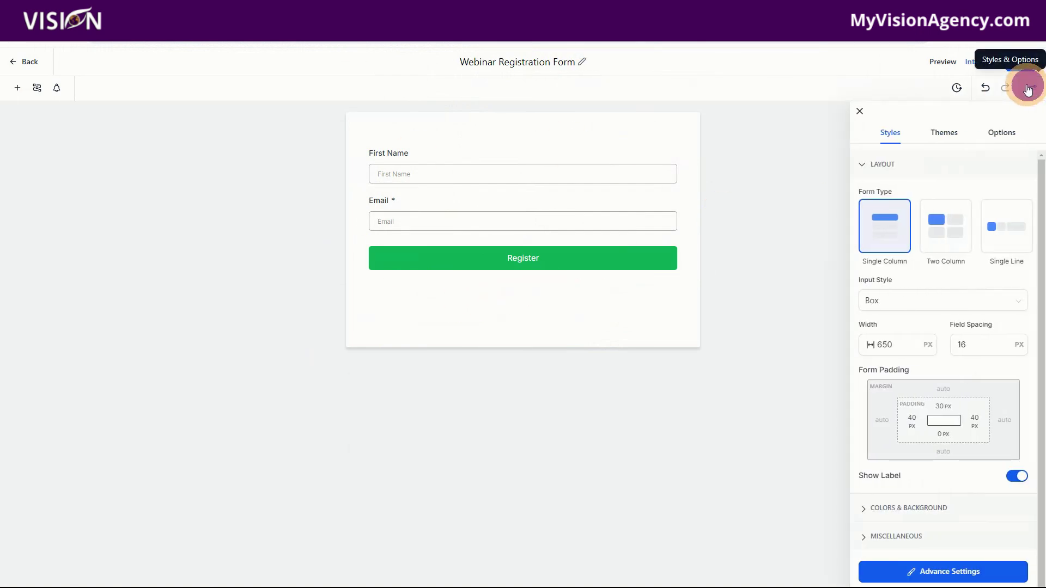
pyautogui.click(993, 136)
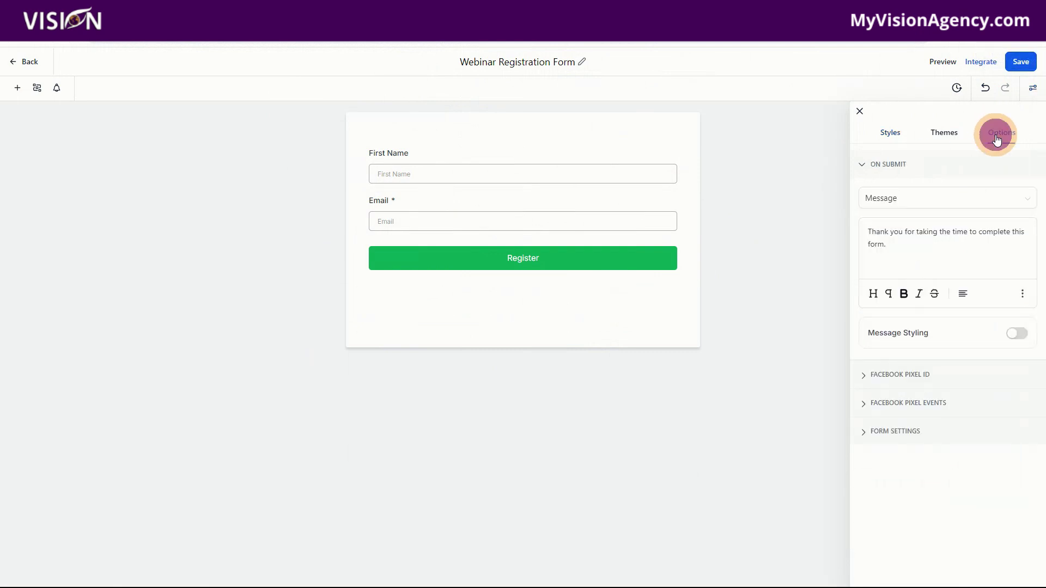
pyautogui.click(891, 207)
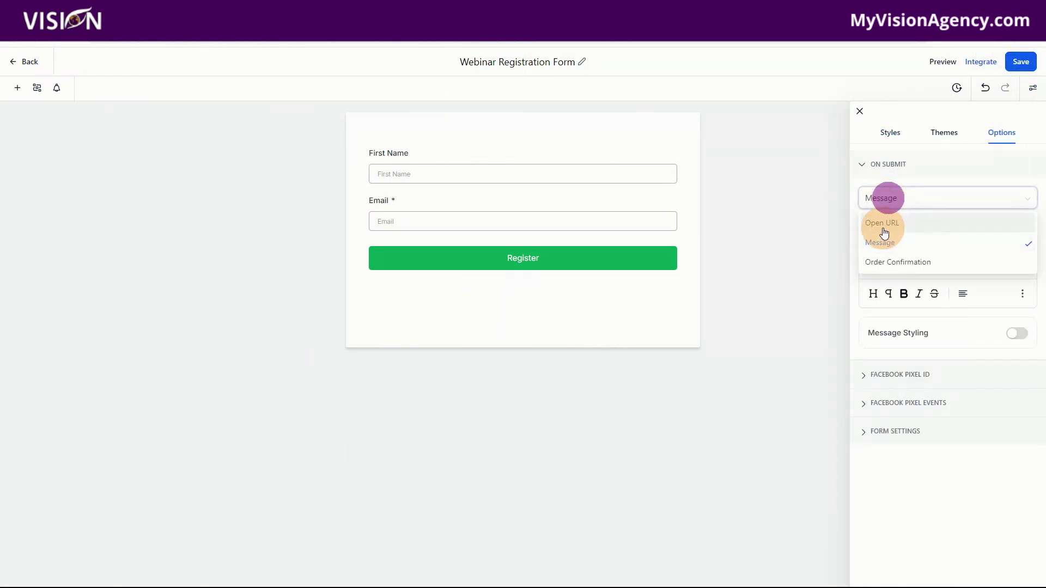
pyautogui.click(880, 222)
pyautogui.click(902, 229)
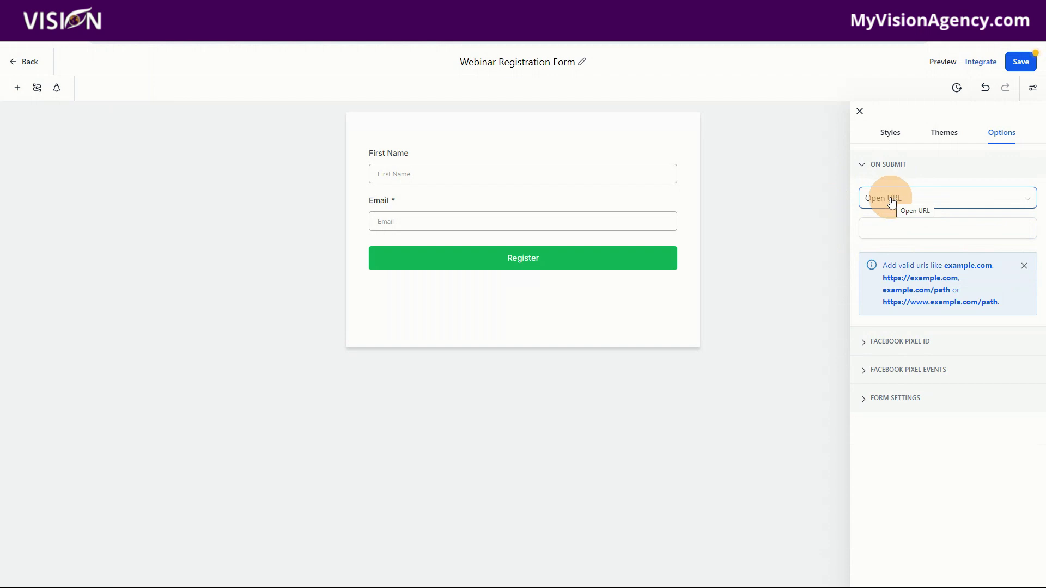
pyautogui.click(1020, 61)
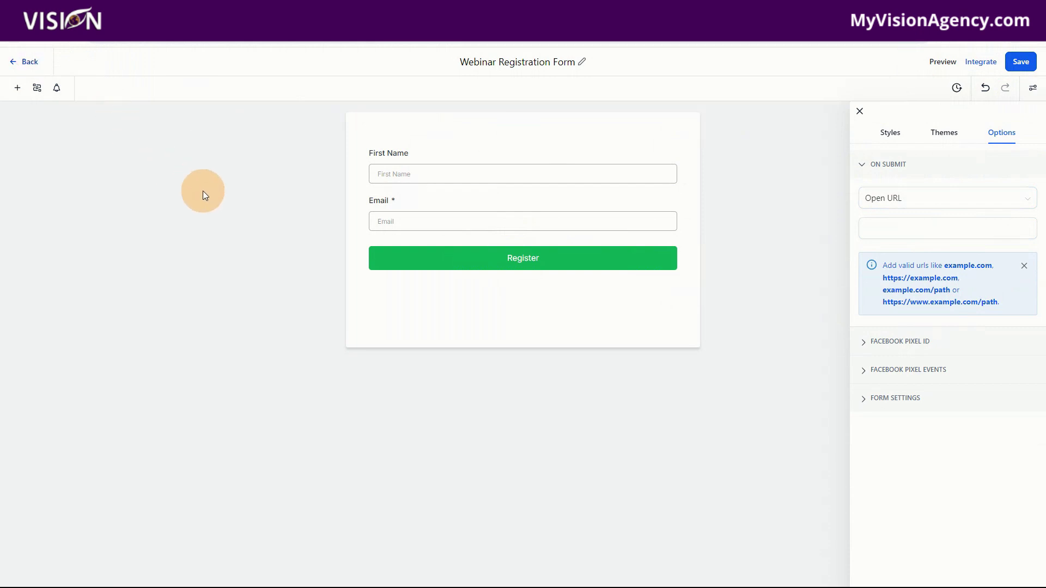
# Leave the form builder and start a new funnel from templates
pyautogui.click(25, 61)
pyautogui.click(188, 90)
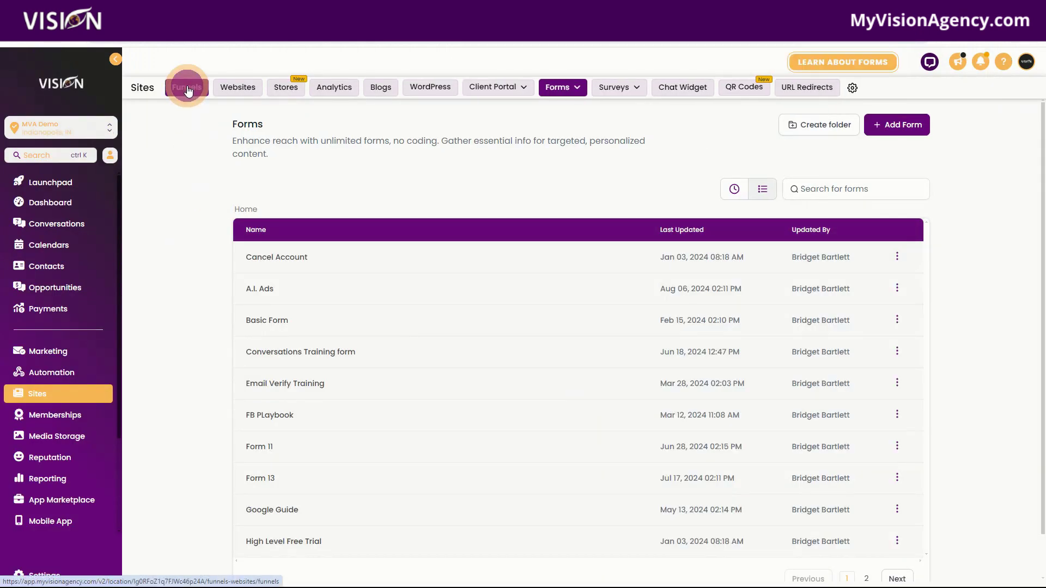
pyautogui.click(901, 124)
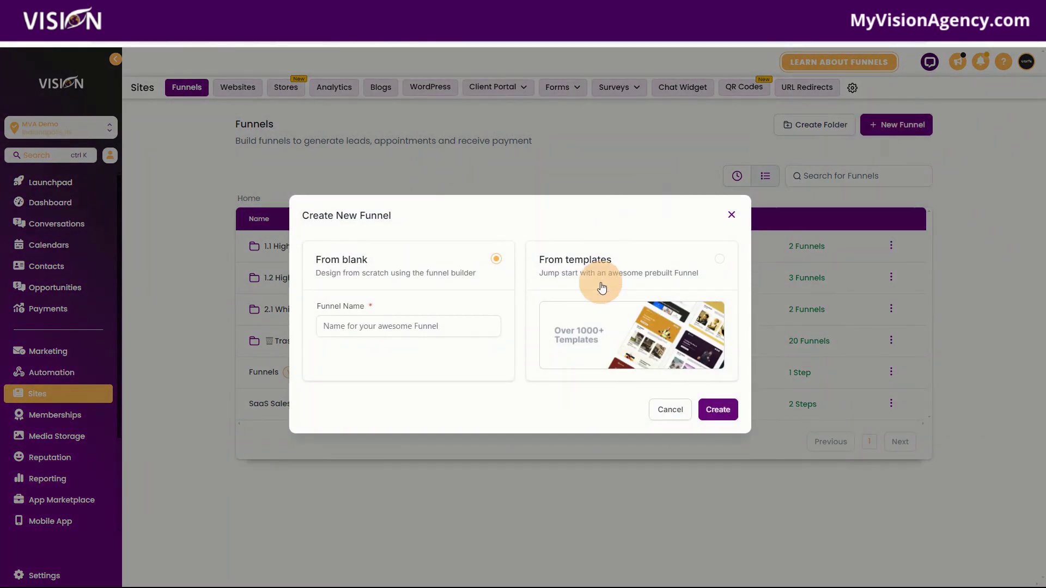
pyautogui.click(598, 267)
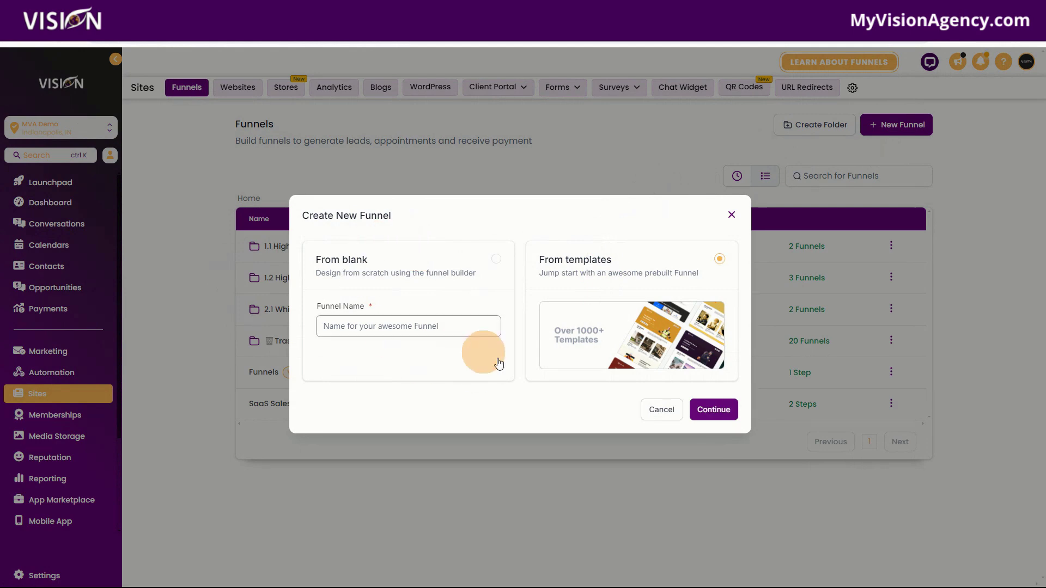
pyautogui.click(714, 411)
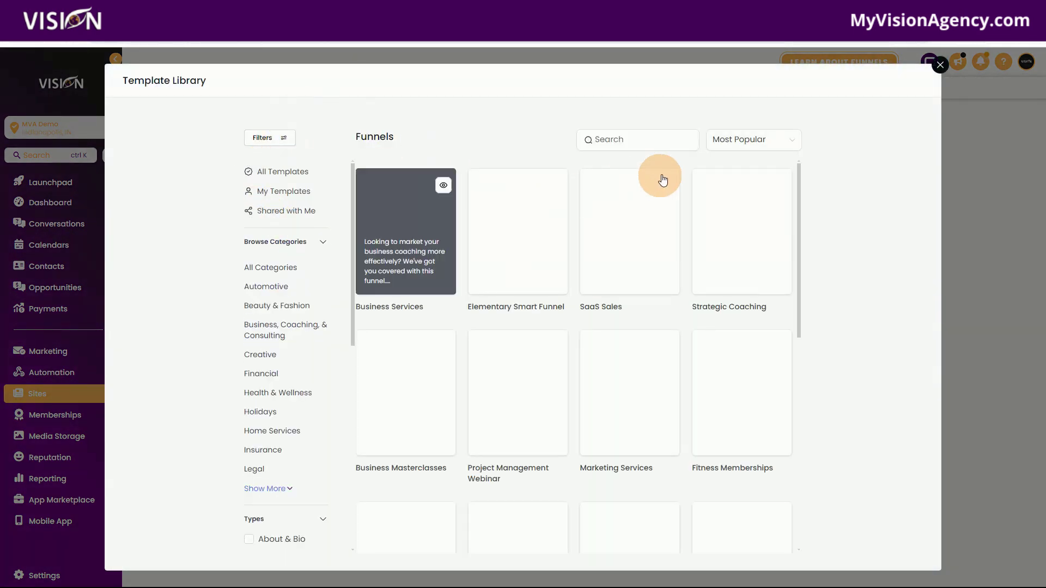
# Search the template library for "webinar" and continue with the Digital Solutions Webinar template
pyautogui.click(653, 143)
pyautogui.write('web')
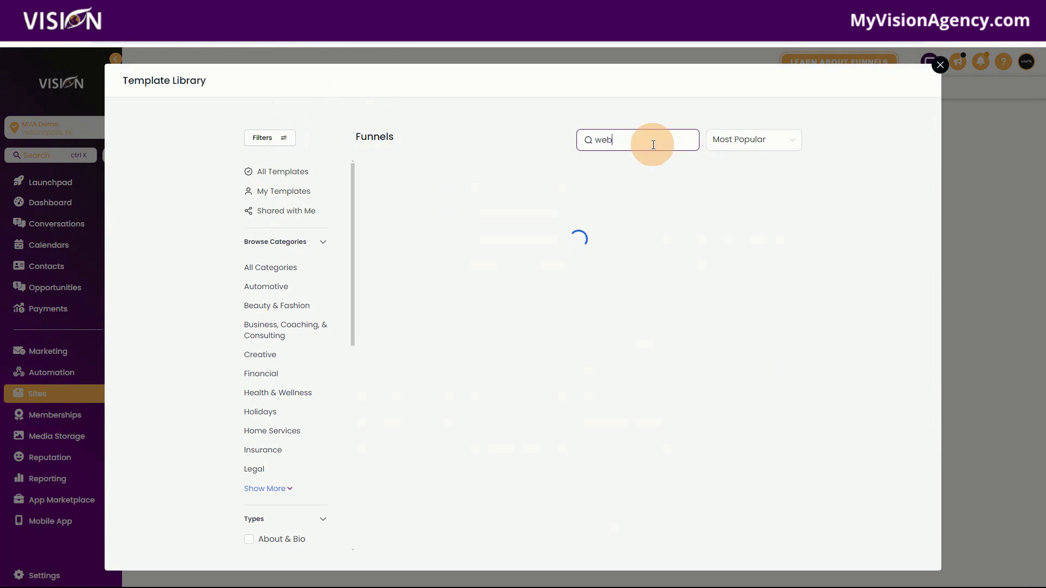
pyautogui.write('inar')
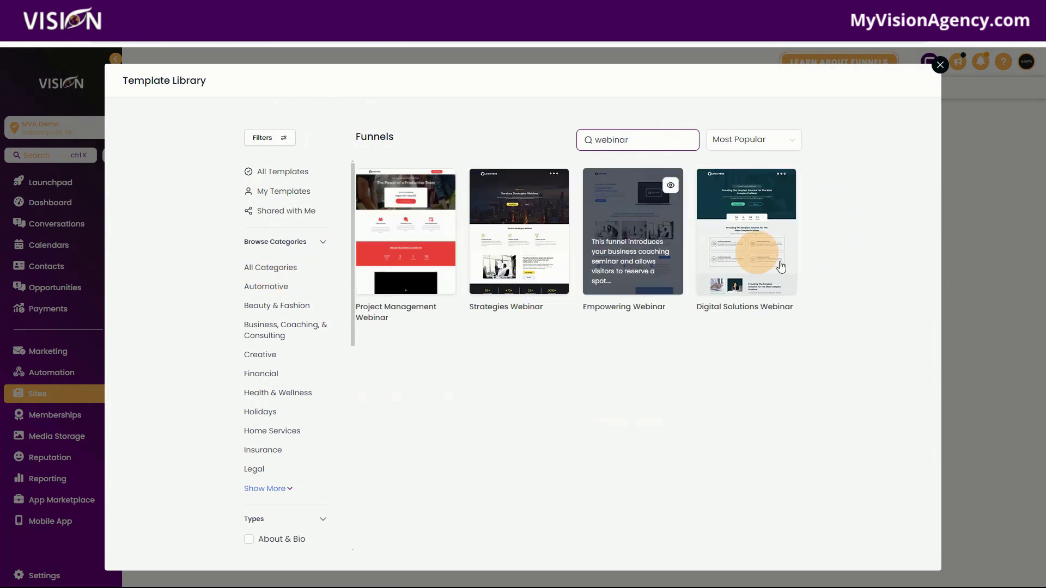
pyautogui.click(738, 222)
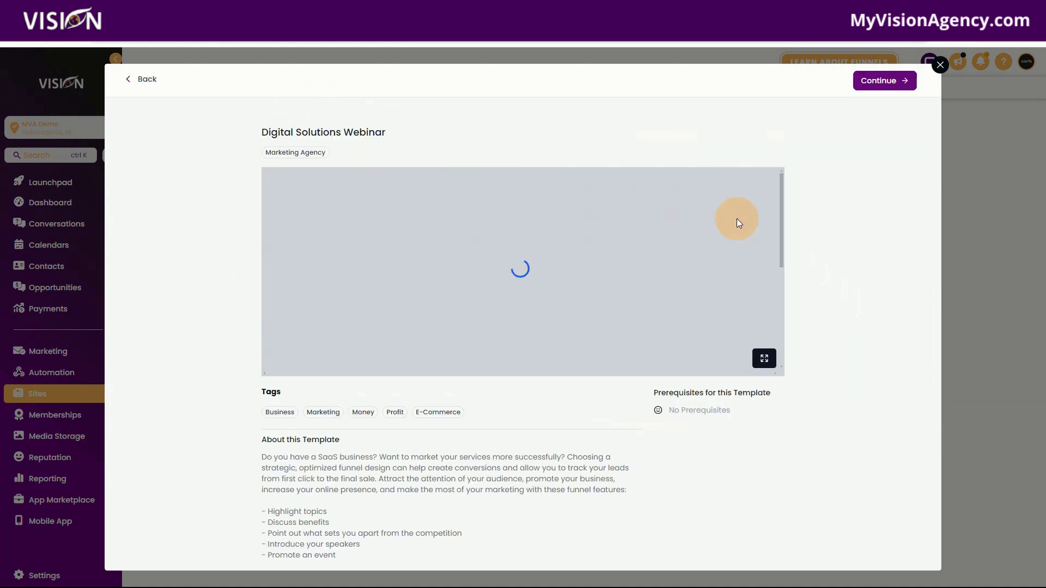
pyautogui.click(886, 82)
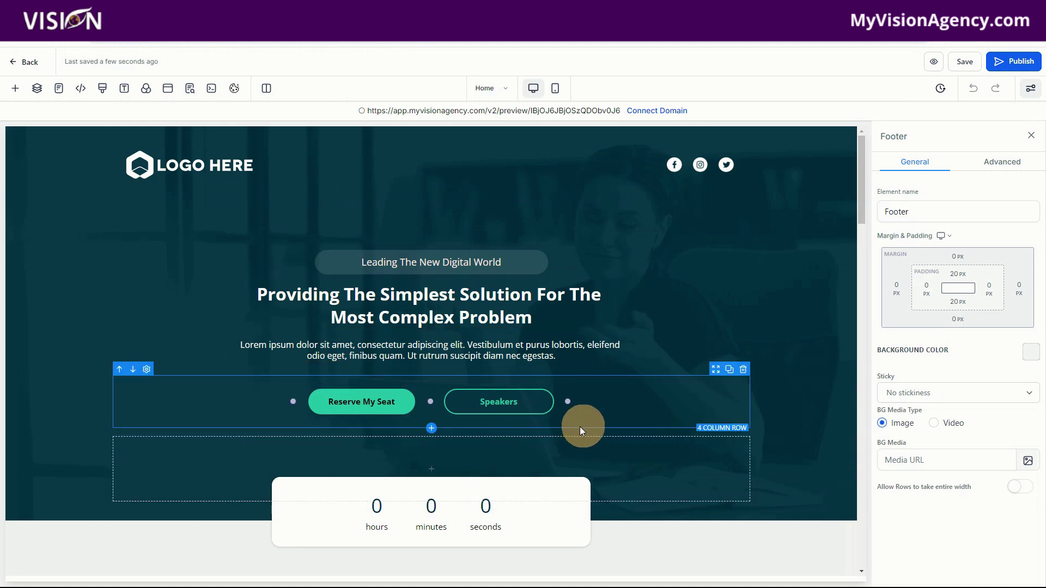
# Check which action the Reserve My Seat button in the page's hero section is linked to
pyautogui.click(359, 401)
pyautogui.scroll(-5, 976, 484)
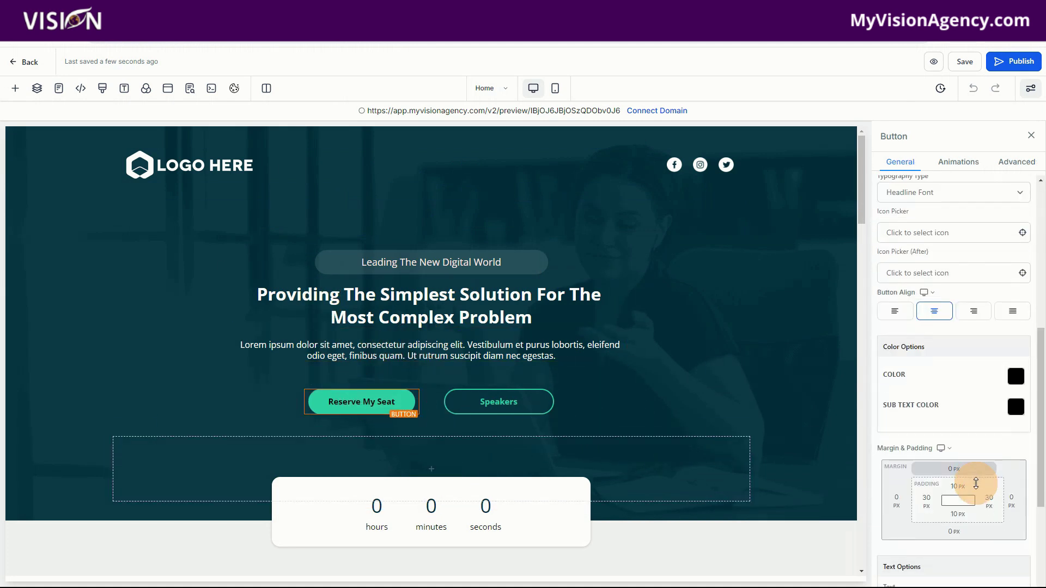
pyautogui.scroll(-3, 976, 484)
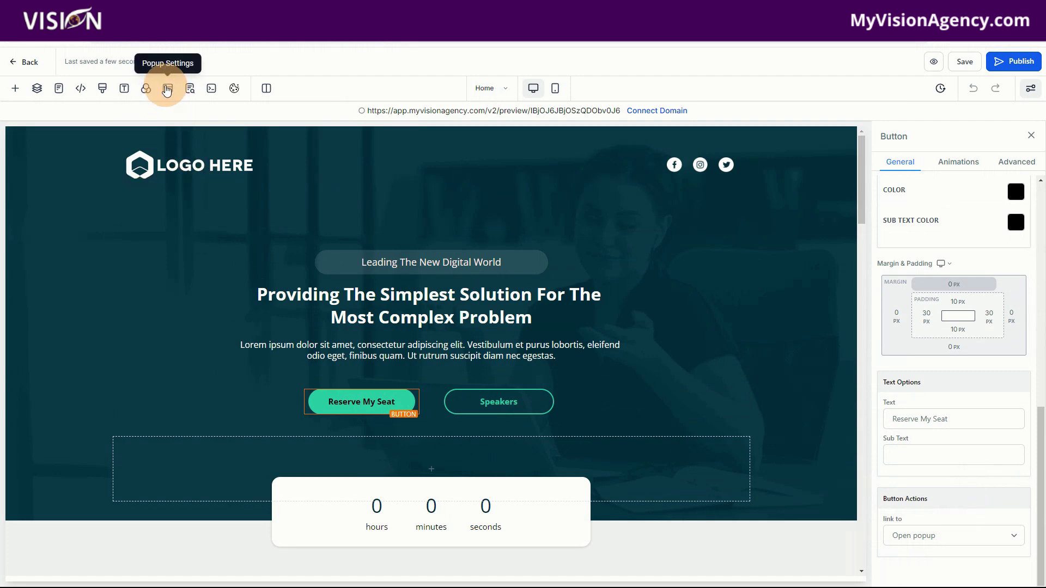
# Open the page's popup for editing and add a one-column row to it
pyautogui.click(169, 91)
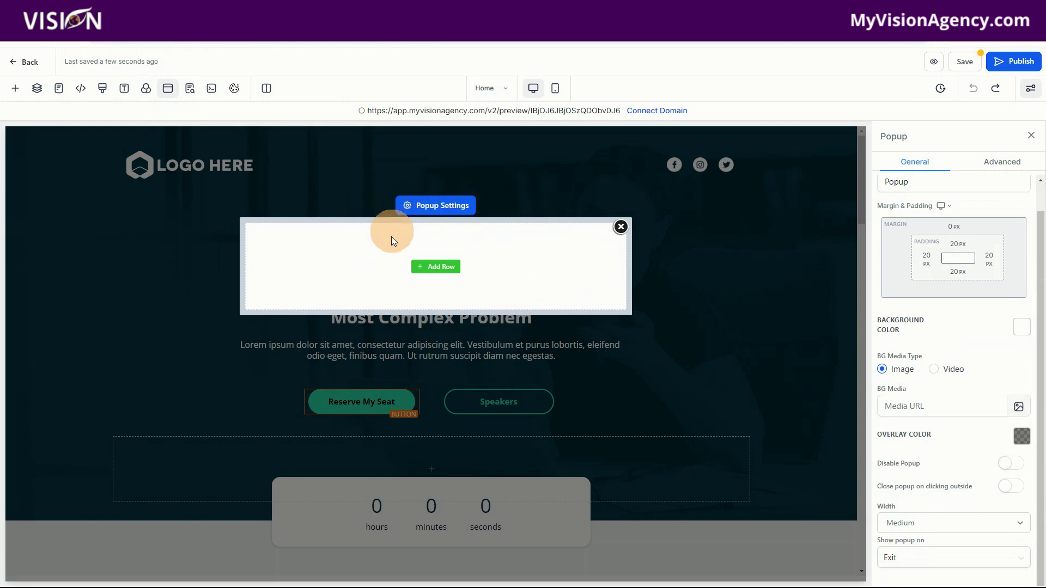
pyautogui.click(436, 268)
pyautogui.moveTo(156, 205); pyautogui.dragTo(489, 293)
# Try to place a Form element in the popup's empty column
pyautogui.click(436, 280)
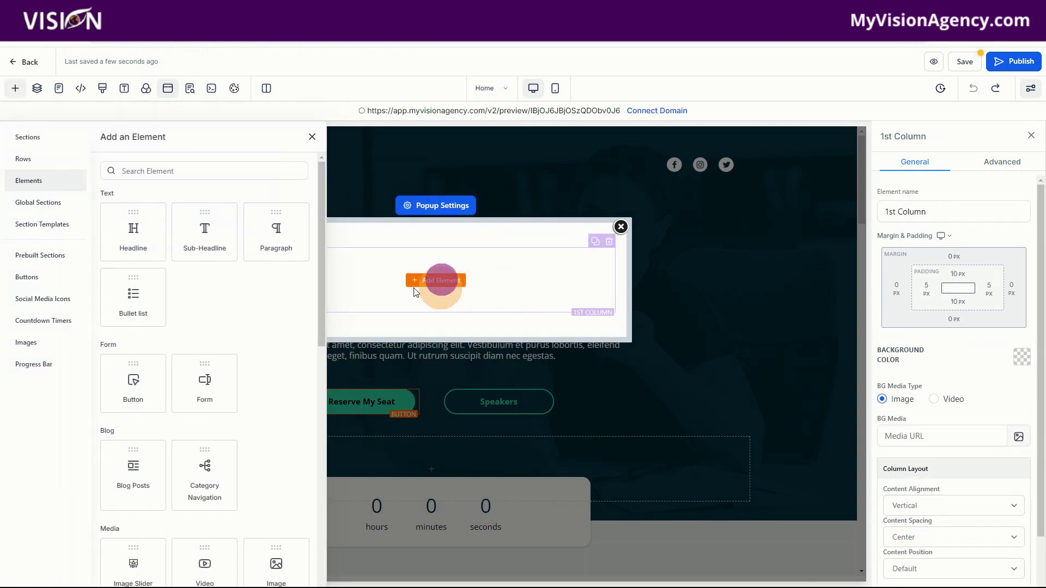
pyautogui.scroll(-2, 266, 360)
pyautogui.moveTo(203, 280); pyautogui.dragTo(459, 284)
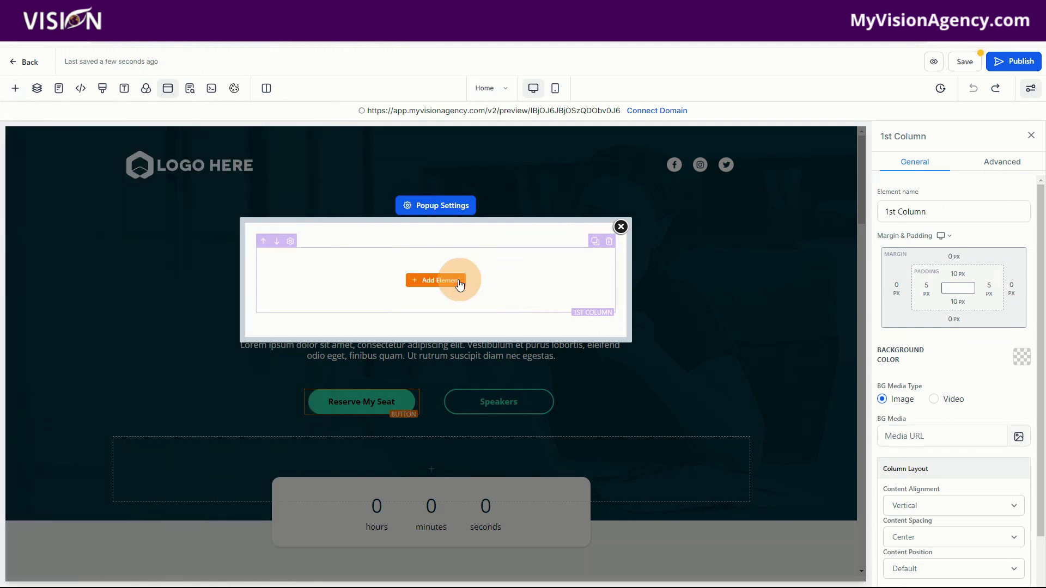
pyautogui.click(15, 88)
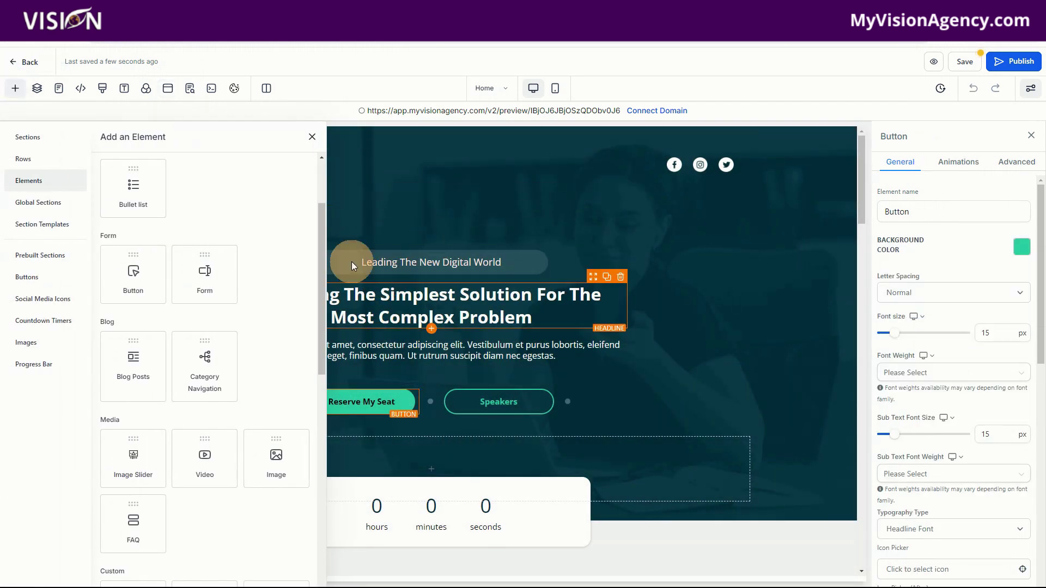
pyautogui.click(168, 88)
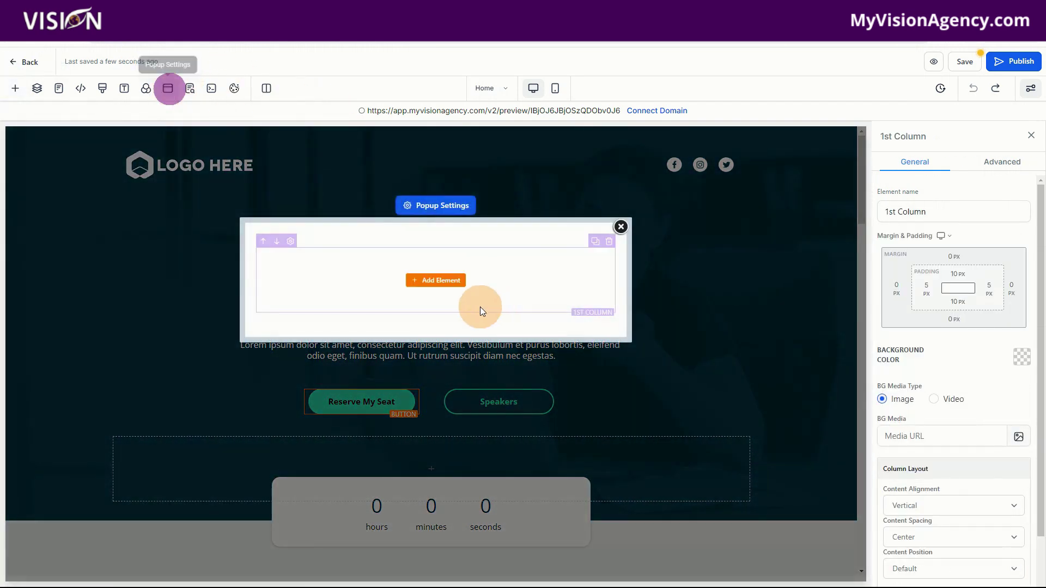
# Add a Form element to the popup's column and select the Webinar Registration Form for it
pyautogui.click(436, 279)
pyautogui.click(212, 279)
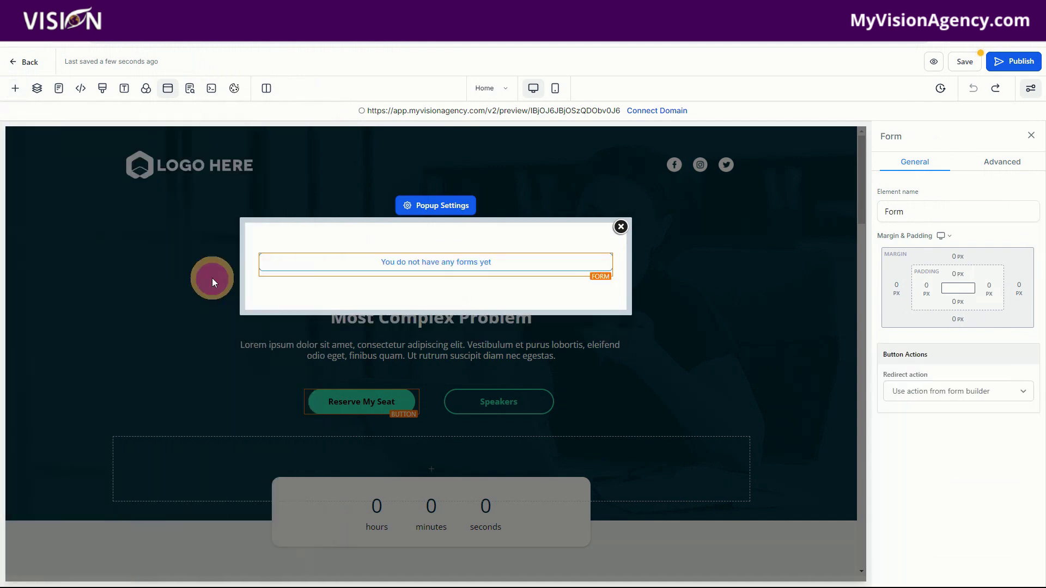
pyautogui.click(493, 272)
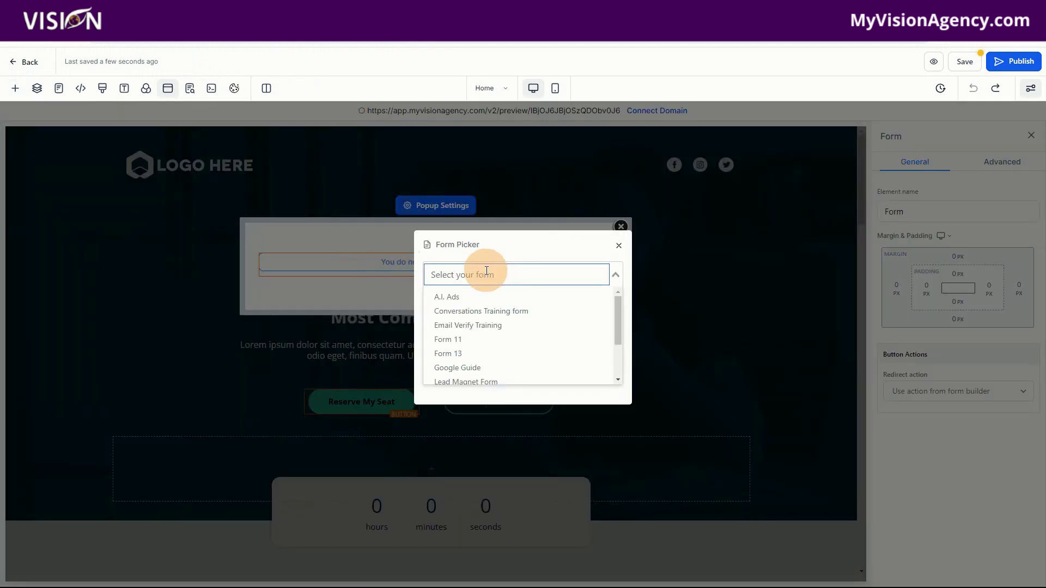
pyautogui.write('web')
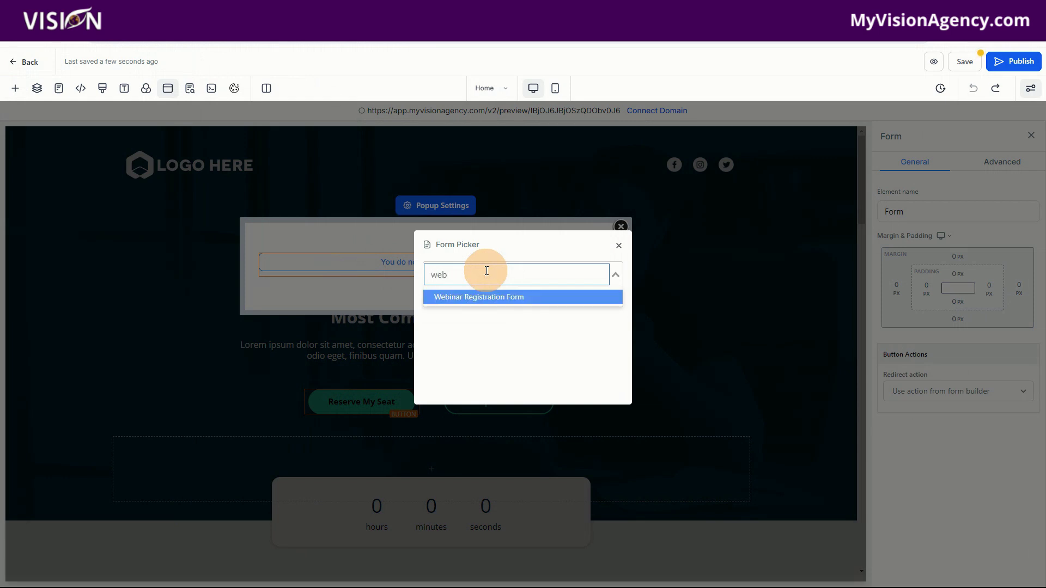
pyautogui.click(474, 297)
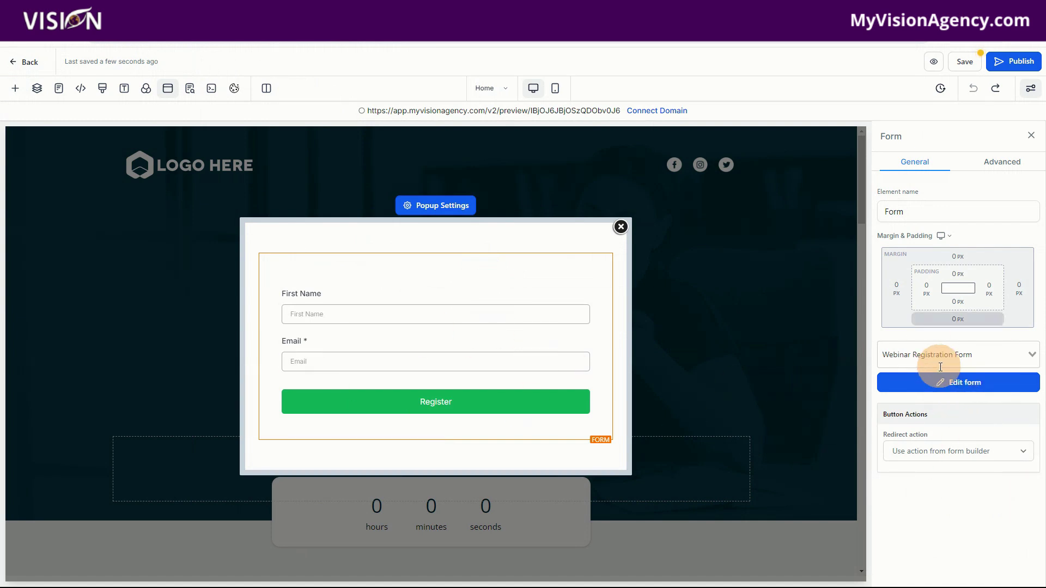
# Set the redirect action of the popup's form to Go to Next step
pyautogui.click(933, 452)
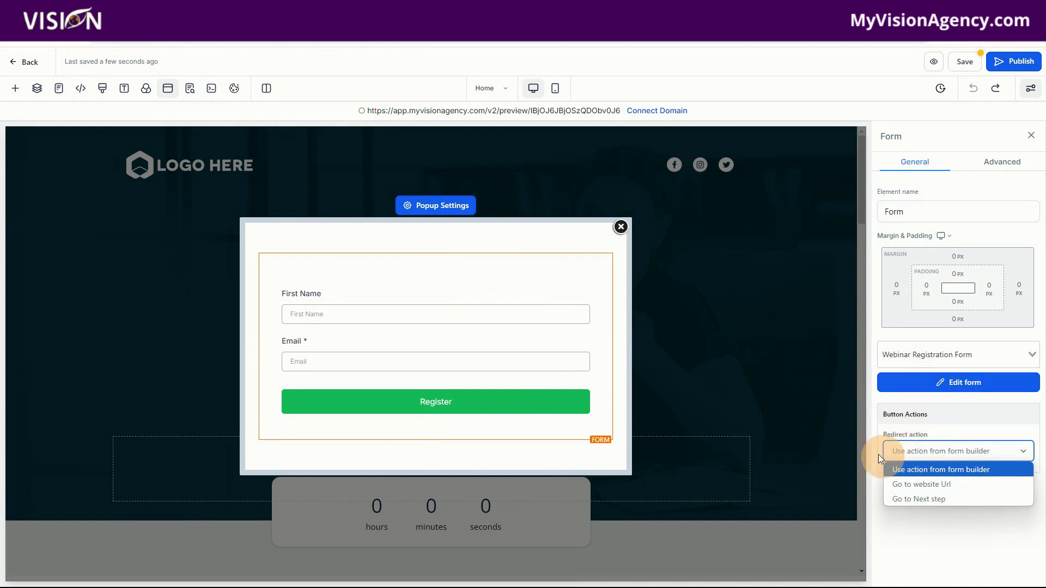
pyautogui.click(919, 469)
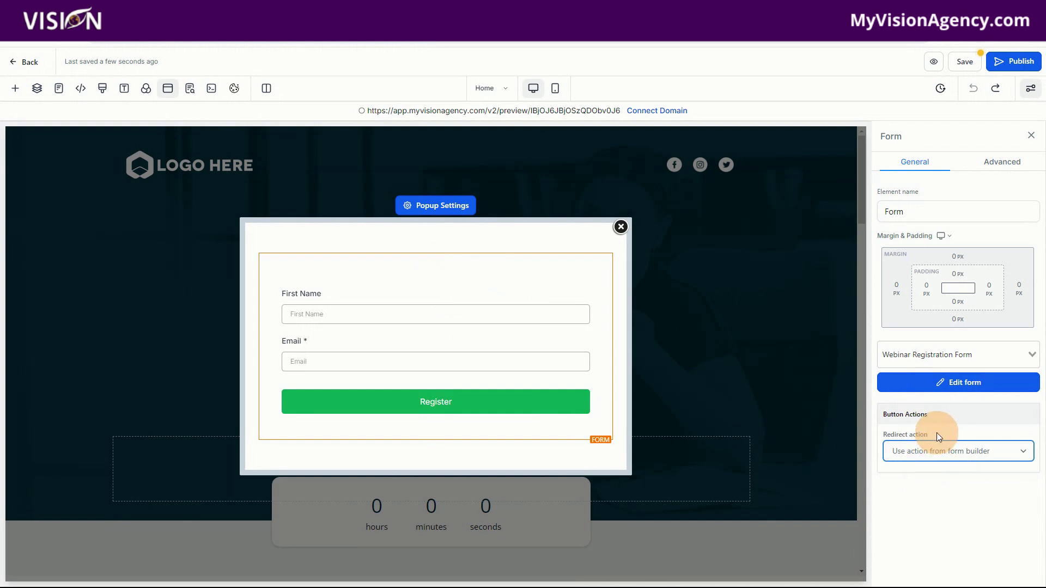
pyautogui.click(927, 453)
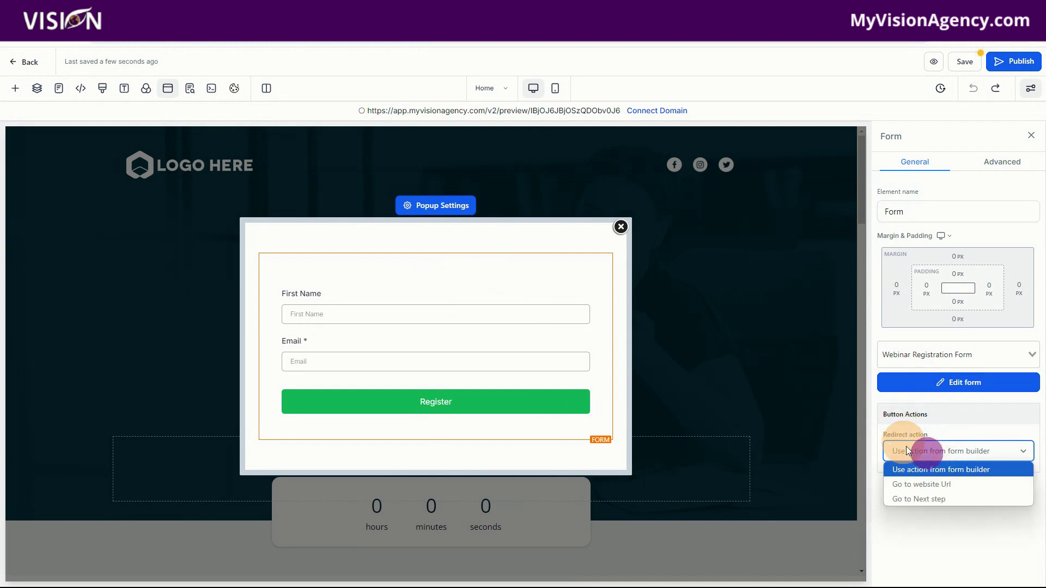
pyautogui.moveTo(922, 434); pyautogui.dragTo(916, 419)
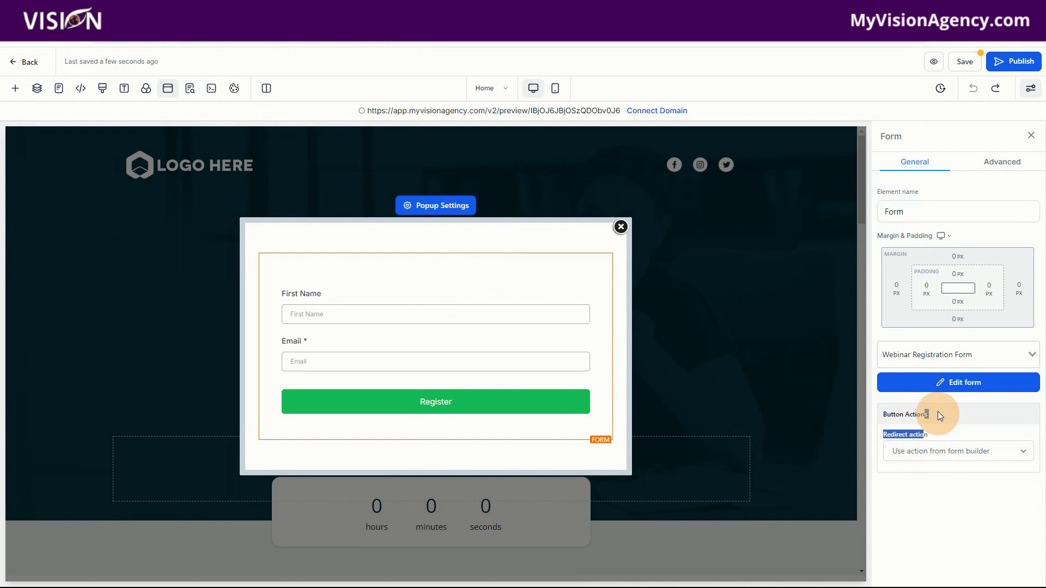
pyautogui.click(943, 433)
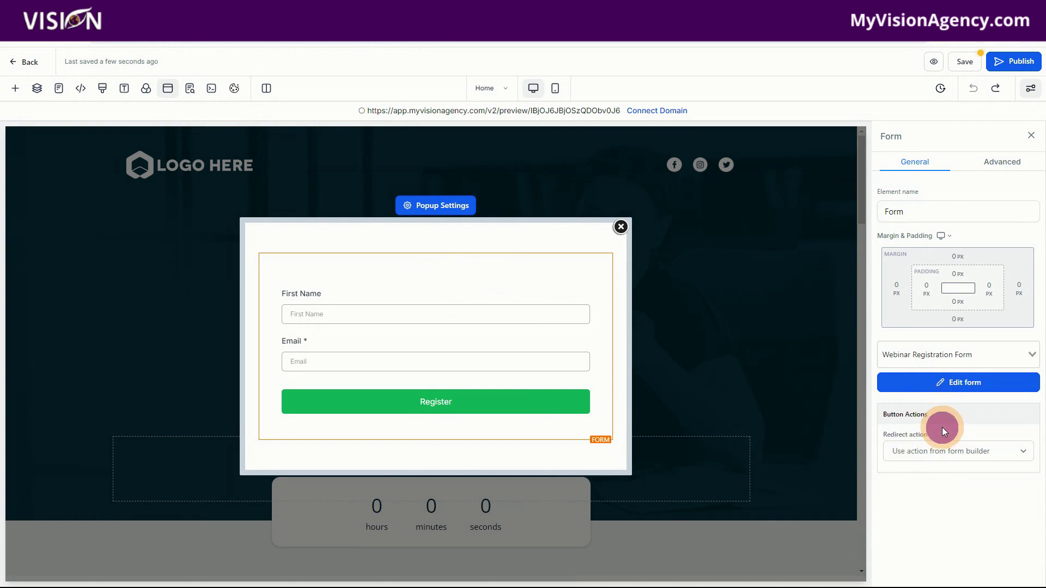
pyautogui.click(922, 452)
pyautogui.click(929, 499)
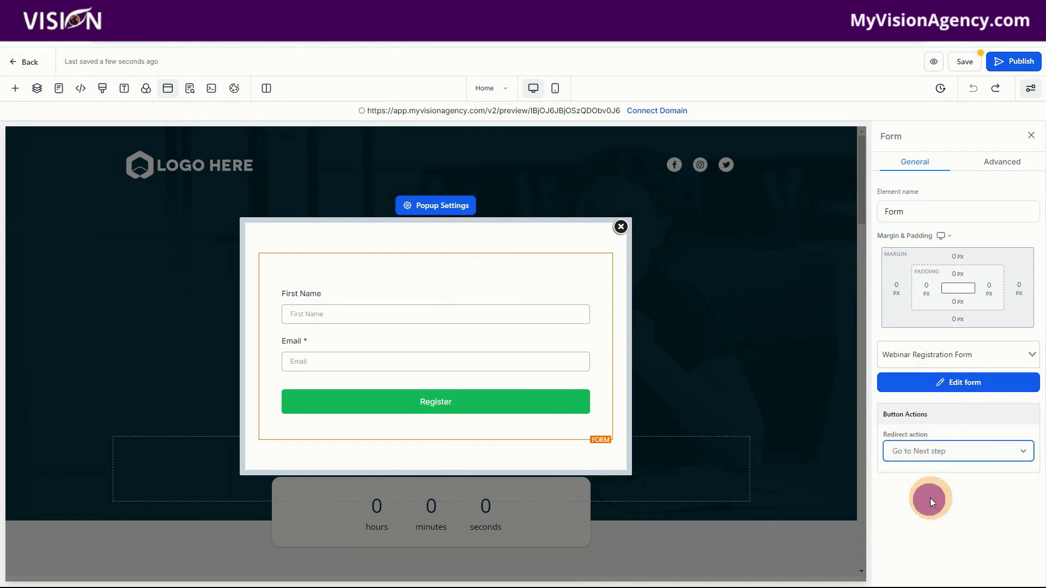
# Check the funnel's page list and the domain selection required for publishing
pyautogui.click(485, 88)
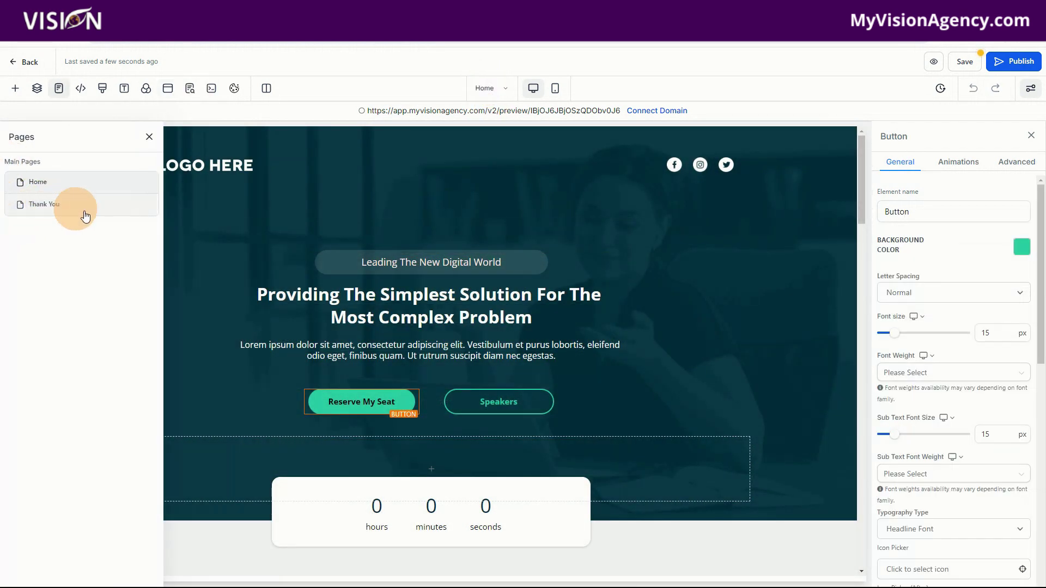
pyautogui.click(1020, 61)
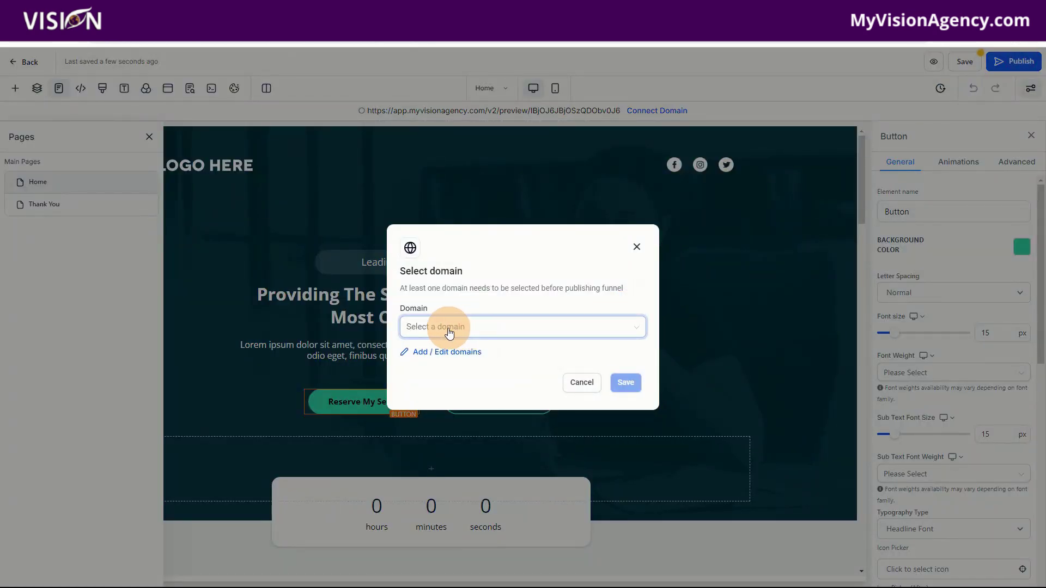
pyautogui.click(636, 246)
# Save the Home page without choosing a publishing domain and return to the funnel's steps overview
pyautogui.click(966, 64)
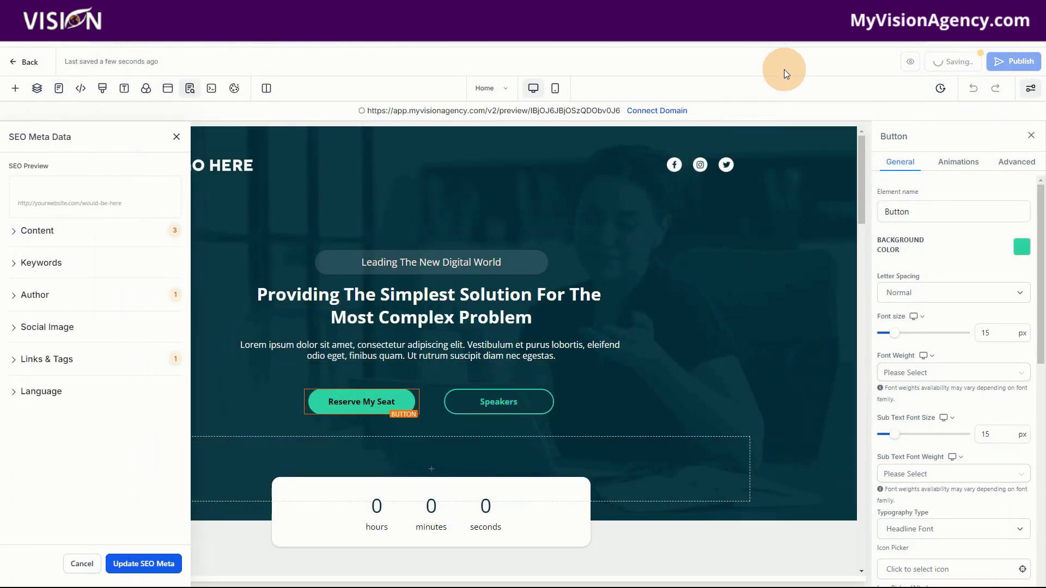
pyautogui.click(1014, 62)
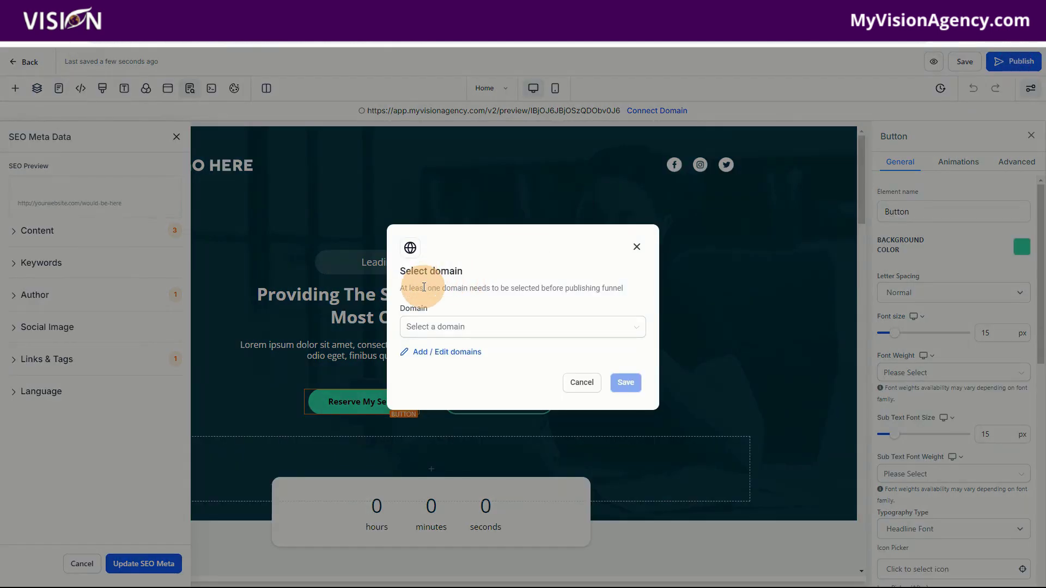
pyautogui.click(637, 248)
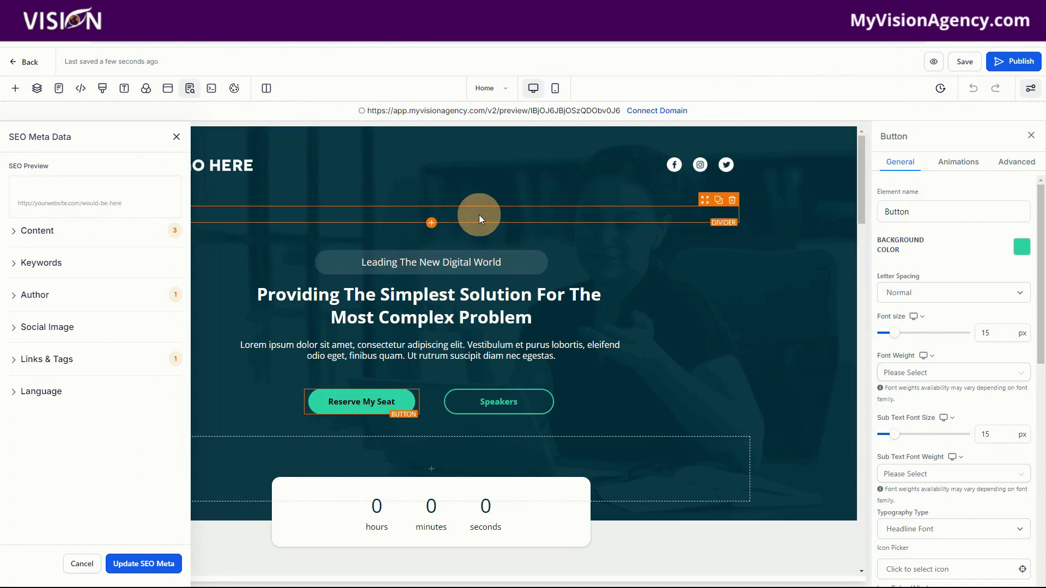
pyautogui.click(29, 59)
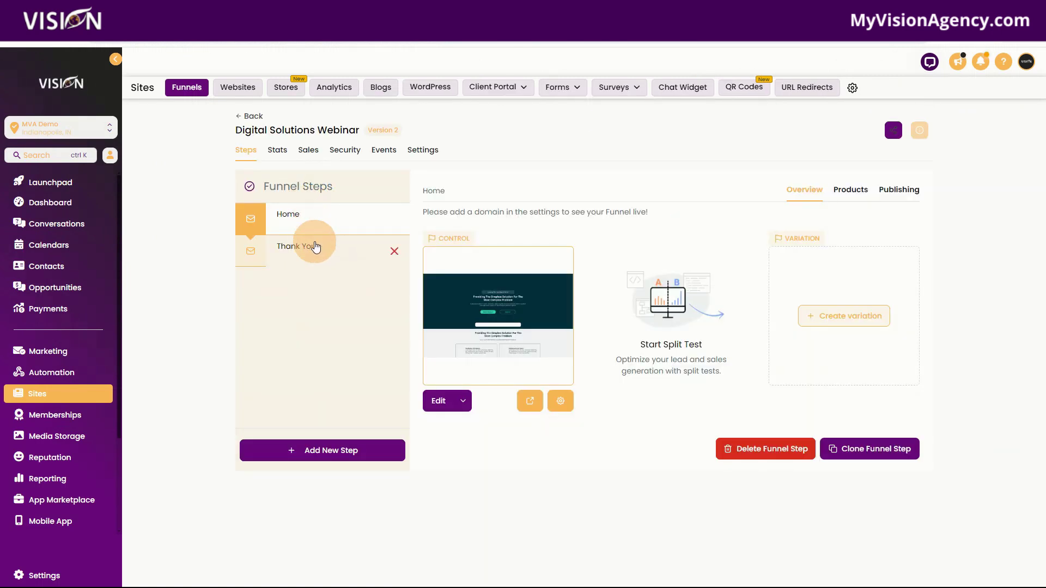
# Preview the page of the funnel's Thank You step
pyautogui.click(316, 255)
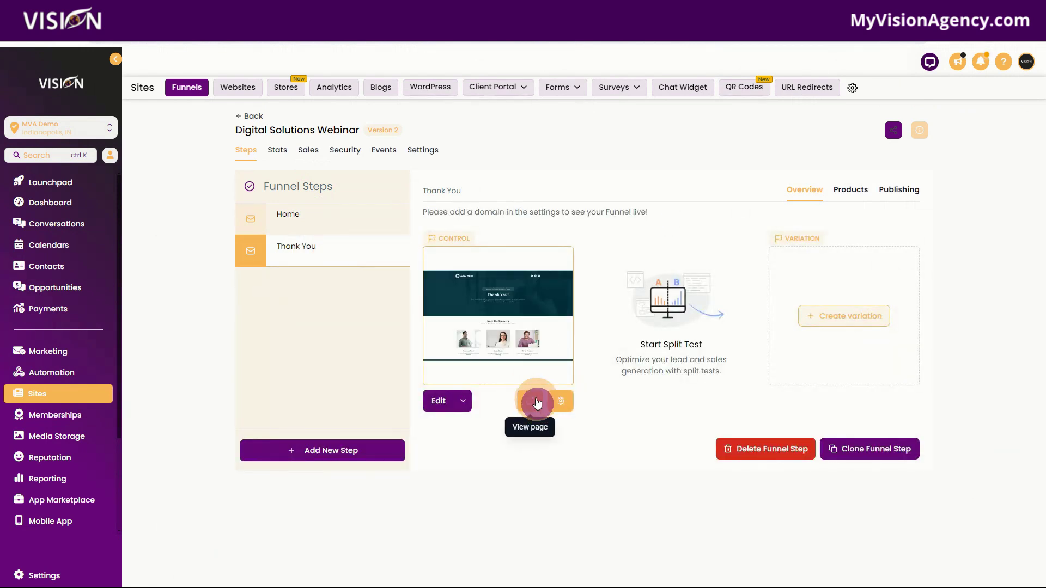
pyautogui.click(535, 402)
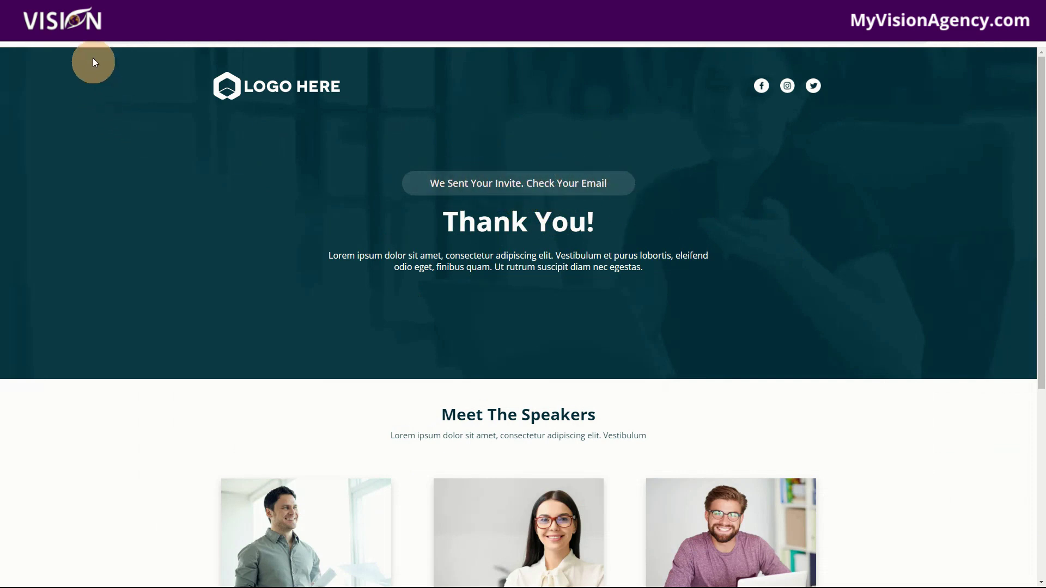
pyautogui.click(87, 32)
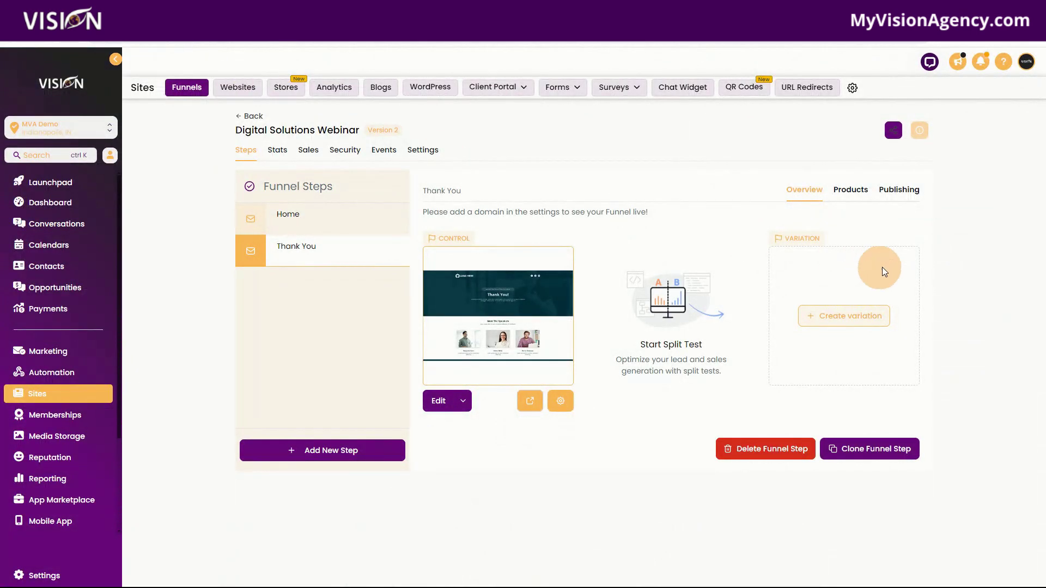
pyautogui.moveTo(396, 245)
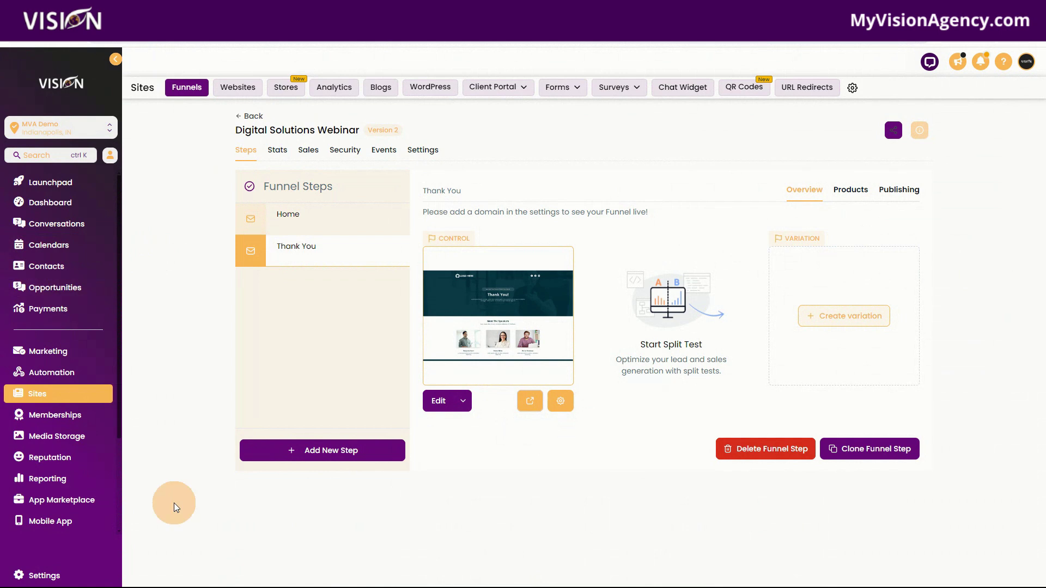
pyautogui.moveTo(459, 565)
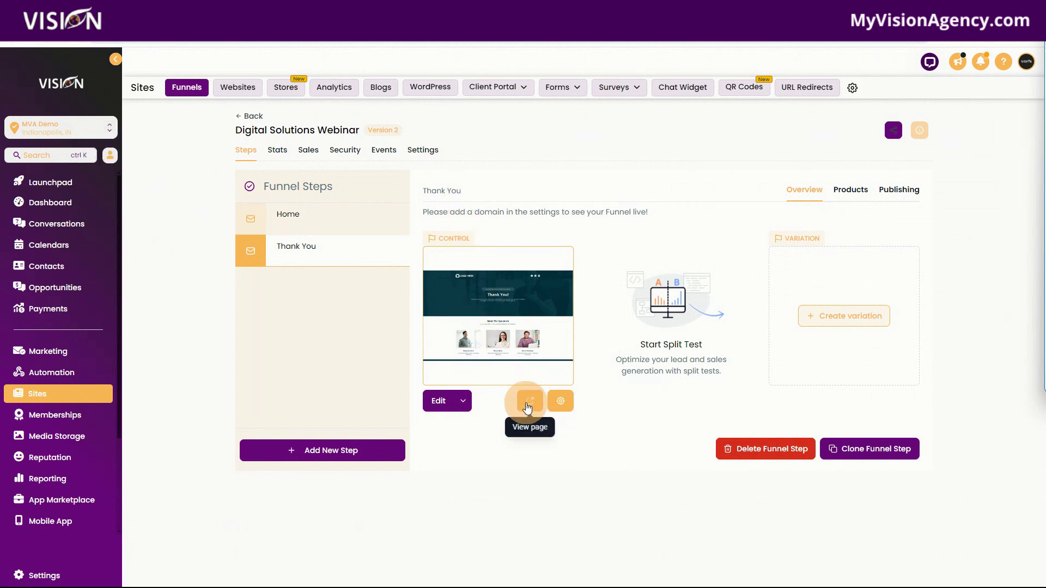
pyautogui.click(528, 403)
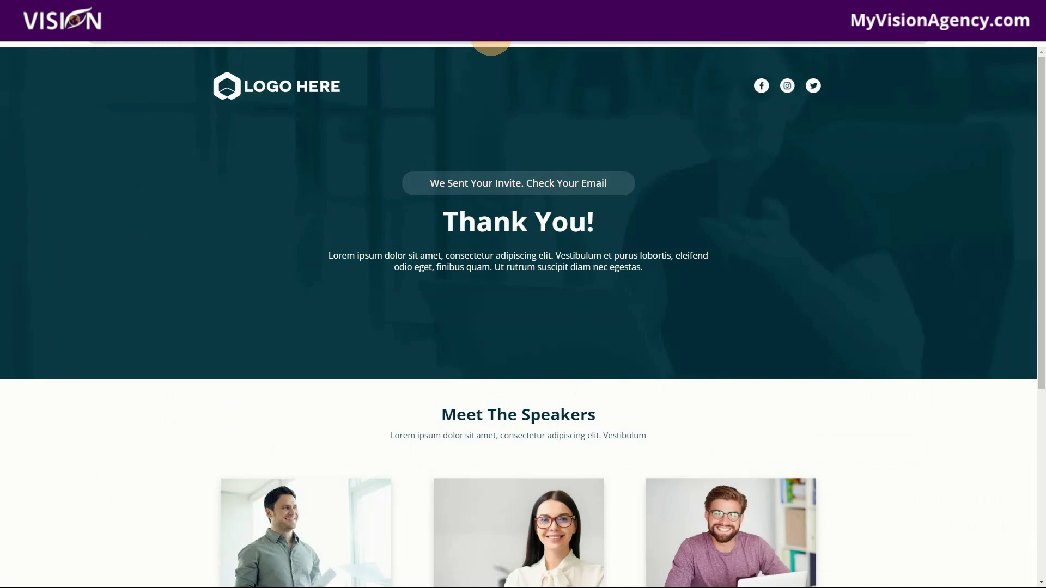
pyautogui.click(490, 37)
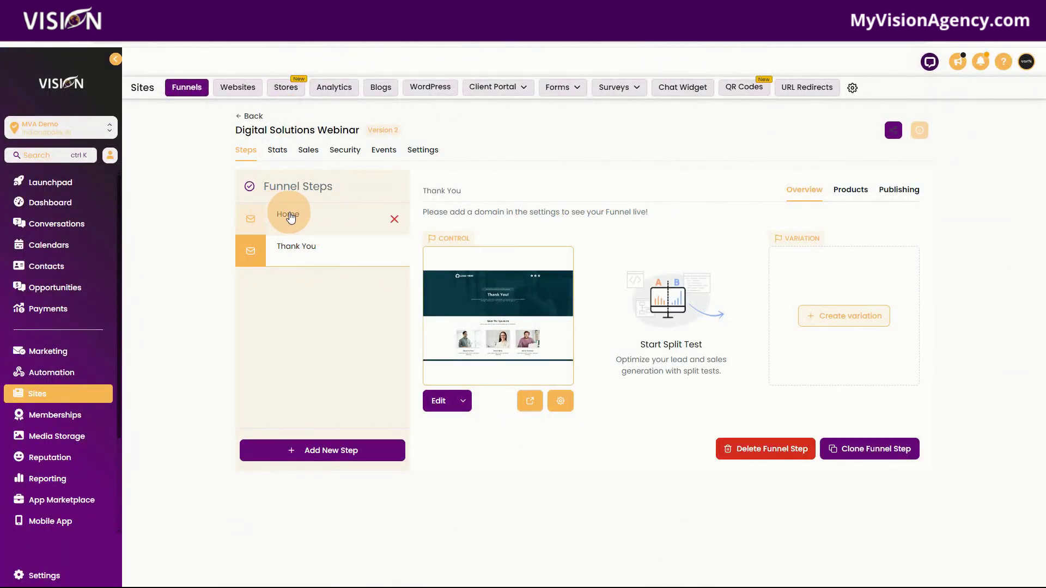
# Leave the Digital Solutions Webinar funnel and open the list of trigger links in Conversations
pyautogui.click(289, 215)
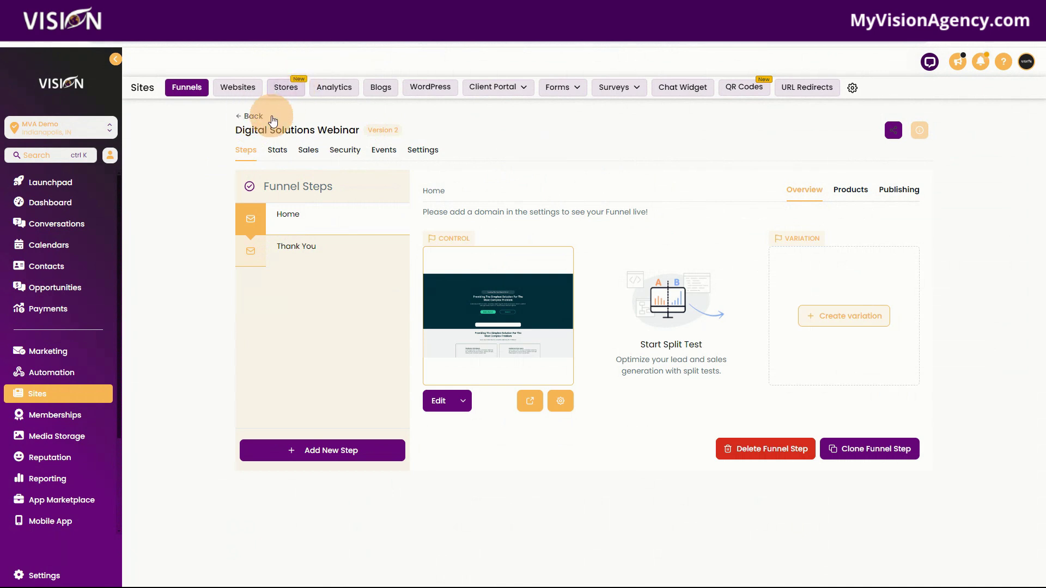
pyautogui.click(253, 121)
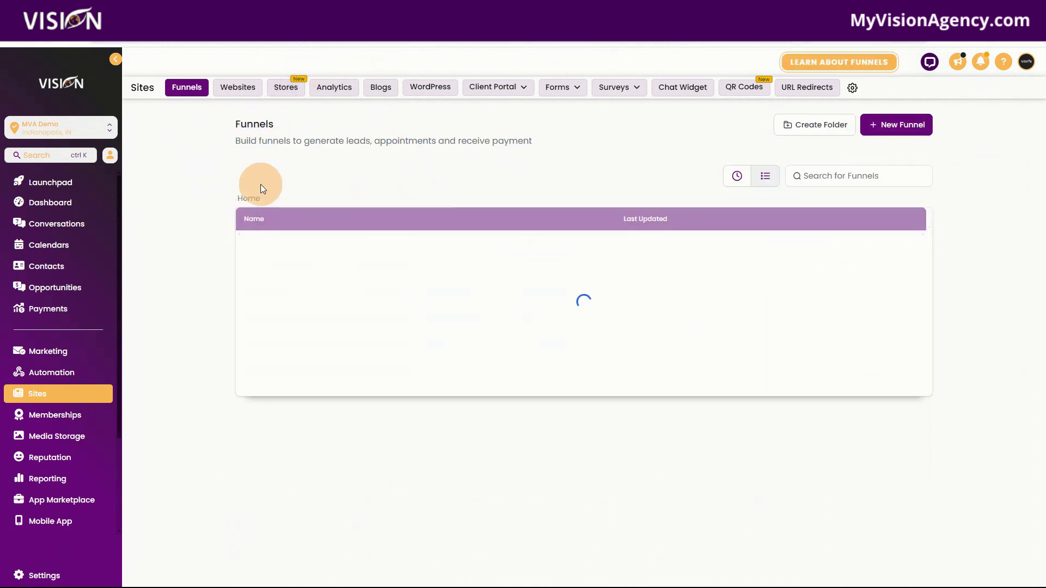
pyautogui.click(49, 225)
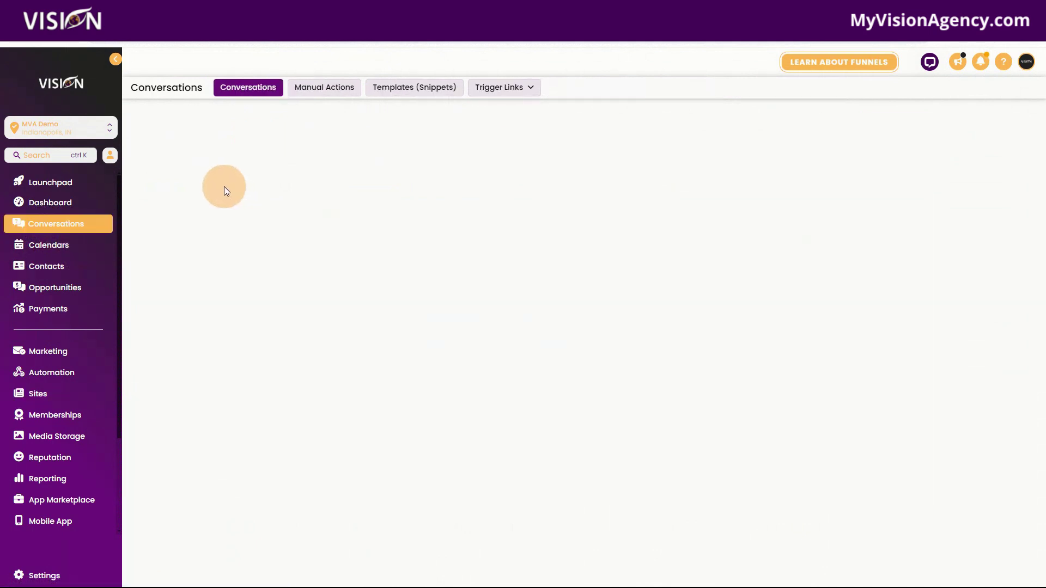
pyautogui.moveTo(508, 88)
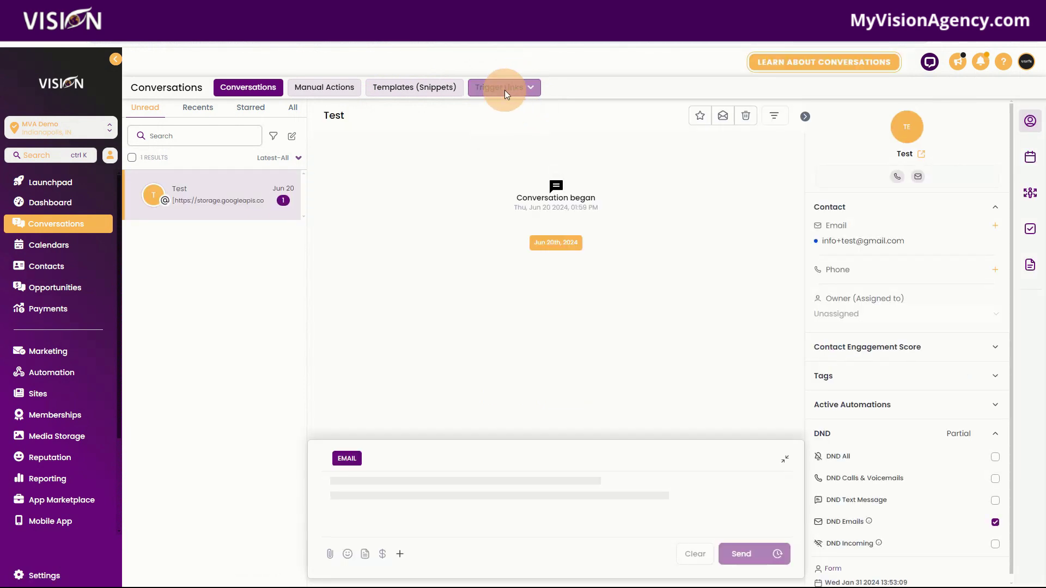
pyautogui.click(506, 106)
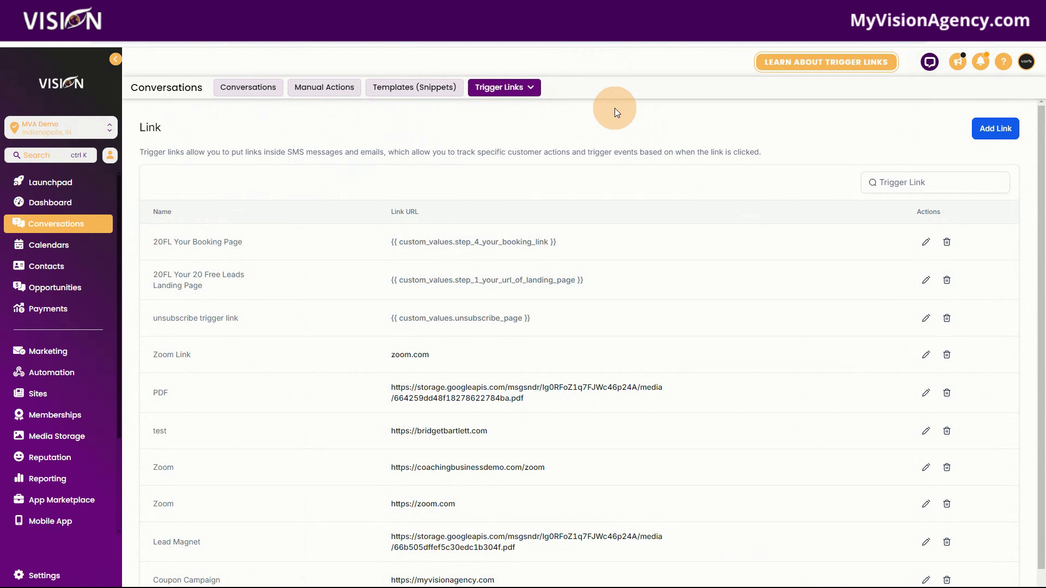
pyautogui.click(500, 88)
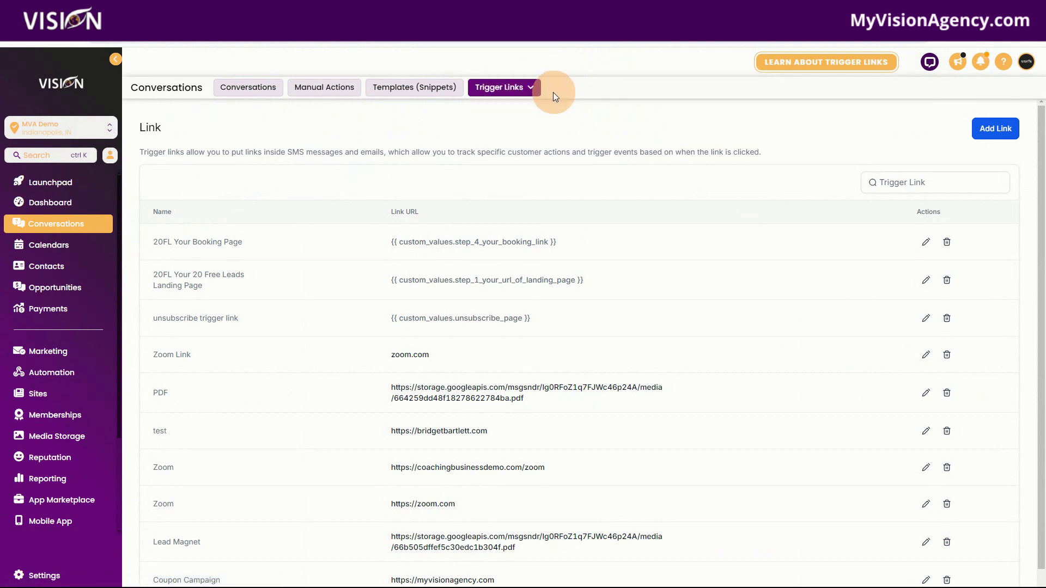
pyautogui.click(505, 110)
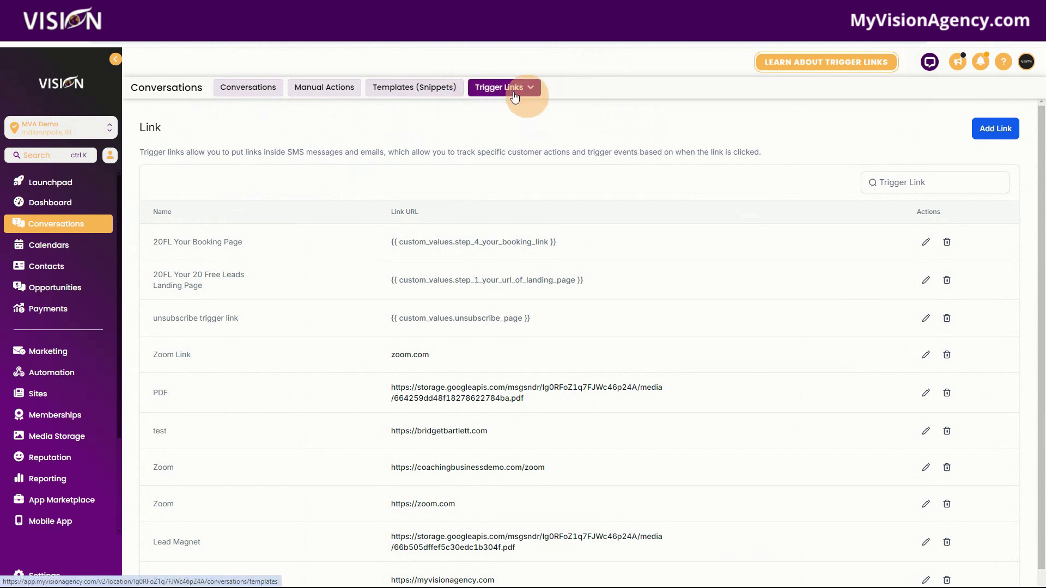
pyautogui.click(996, 128)
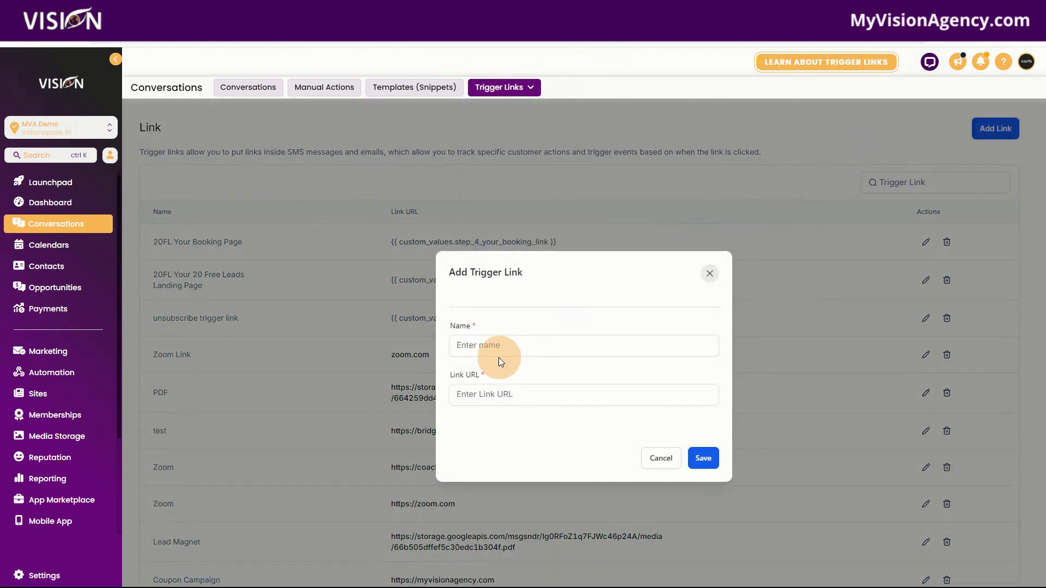
pyautogui.click(507, 345)
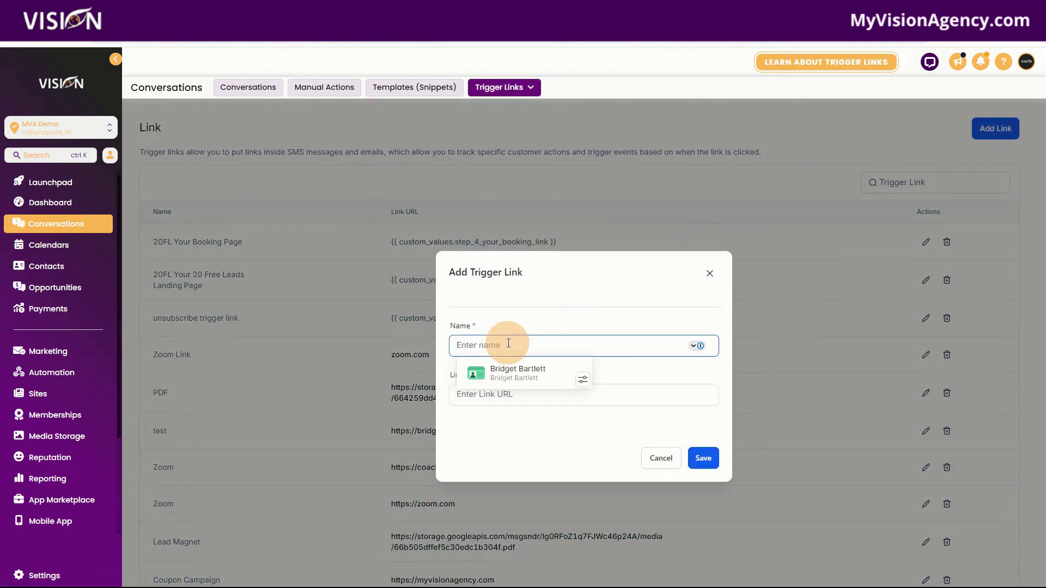
pyautogui.write('Zoom Link Webinar')
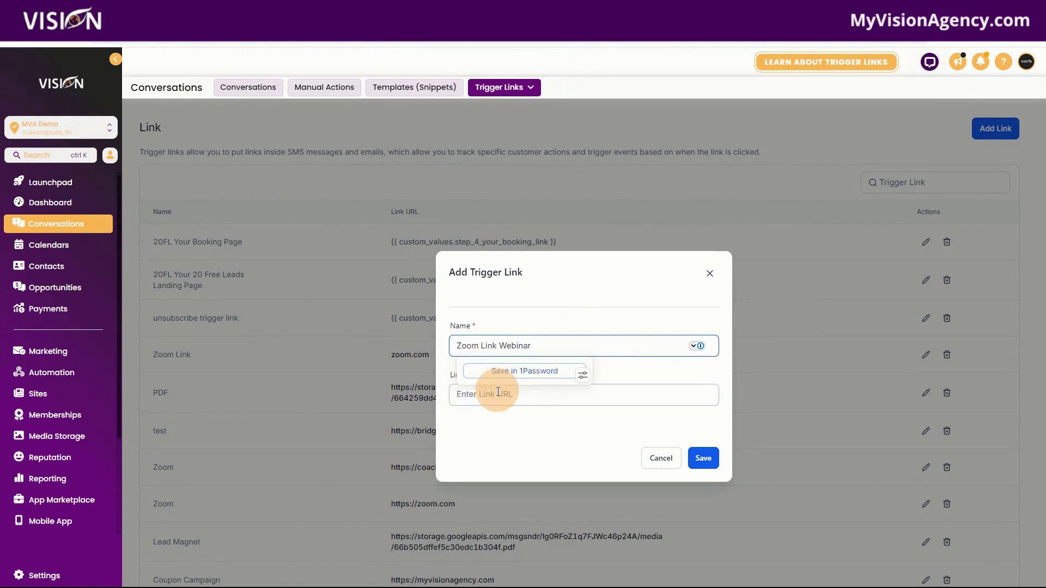
pyautogui.click(498, 394)
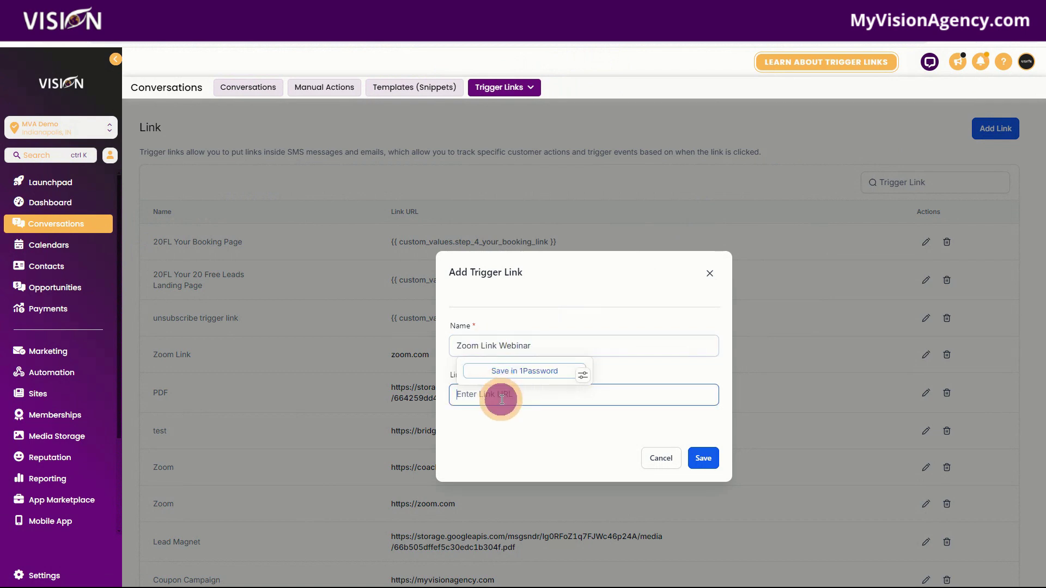
pyautogui.write('https://zoom.com')
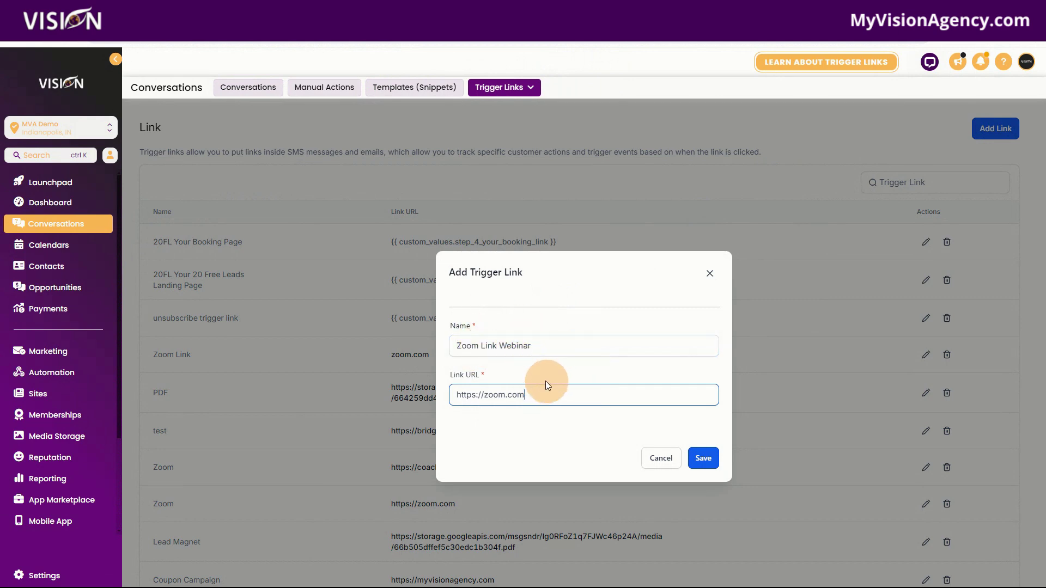
pyautogui.click(697, 455)
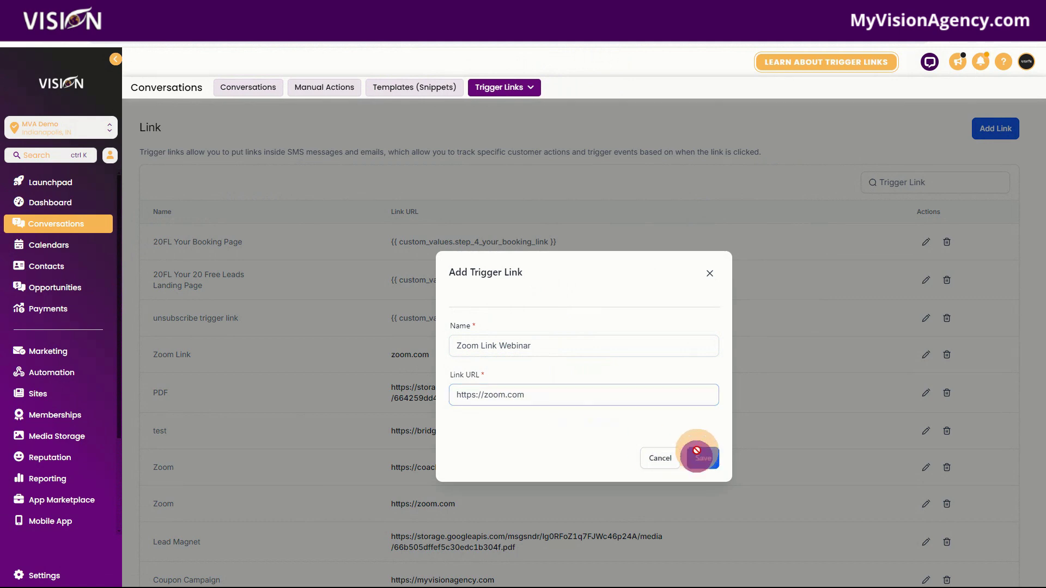
# Add a trigger link named Webinar Thank you Page, paste the copied page address as its URL, and save it
pyautogui.click(993, 130)
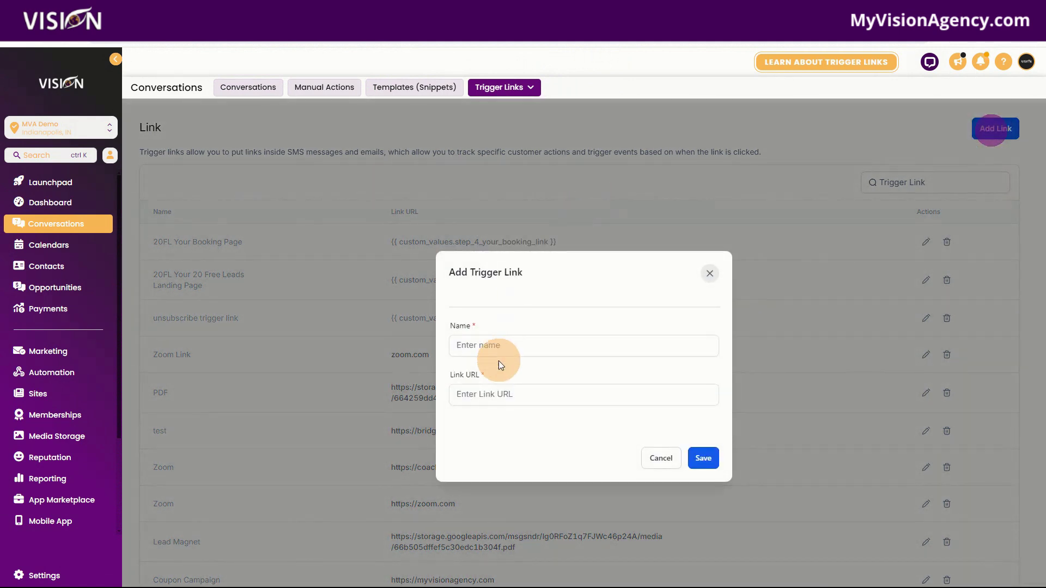
pyautogui.click(502, 343)
pyautogui.write('Webinar Thank you Page')
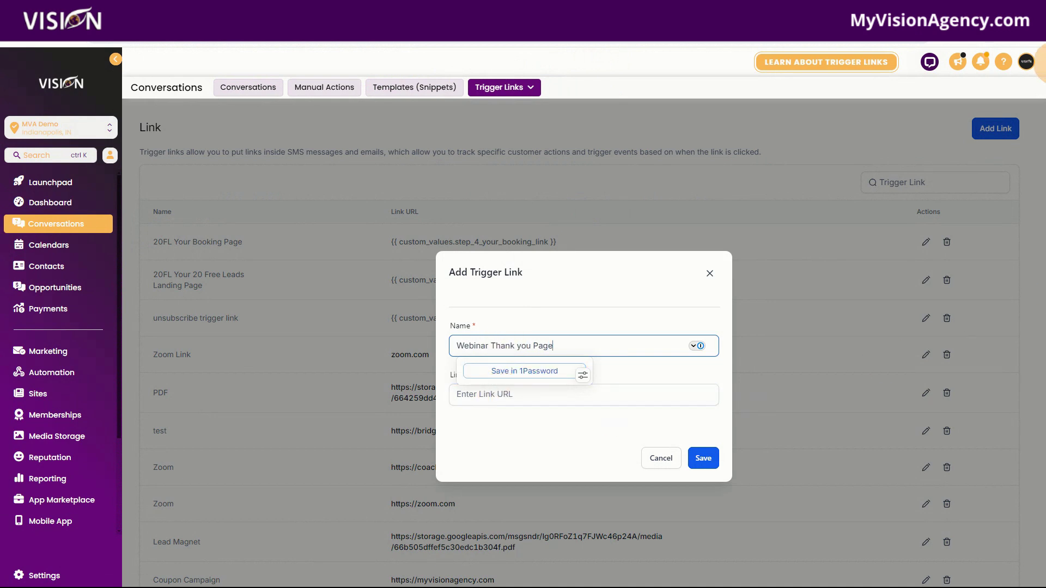
pyautogui.click(468, 397)
pyautogui.hotkey('ctrl', 'v')
pyautogui.click(701, 458)
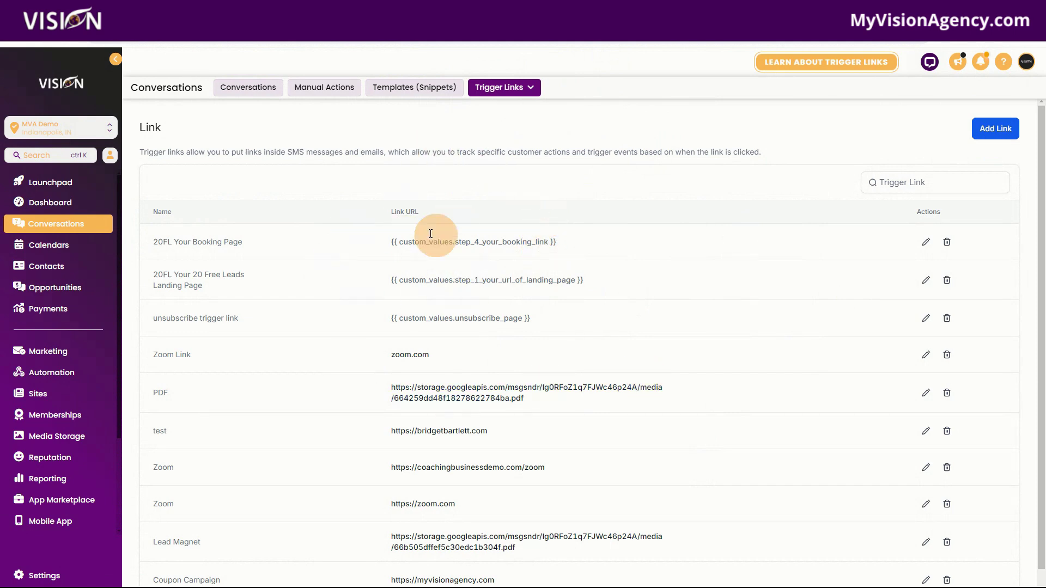
# Check the Analyze page for trigger links and return to the list of links
pyautogui.click(507, 88)
pyautogui.moveTo(501, 93)
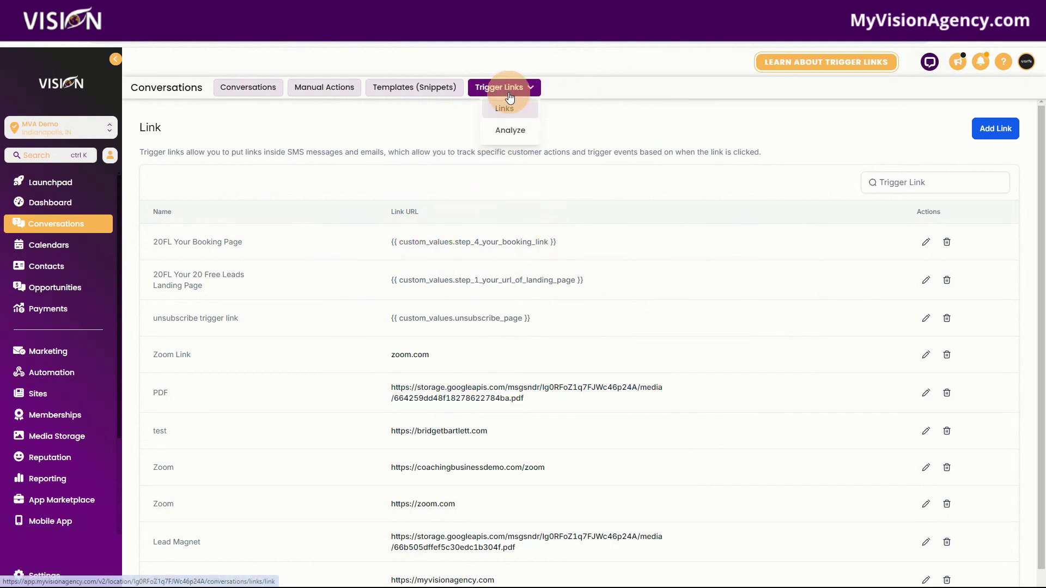
pyautogui.click(504, 133)
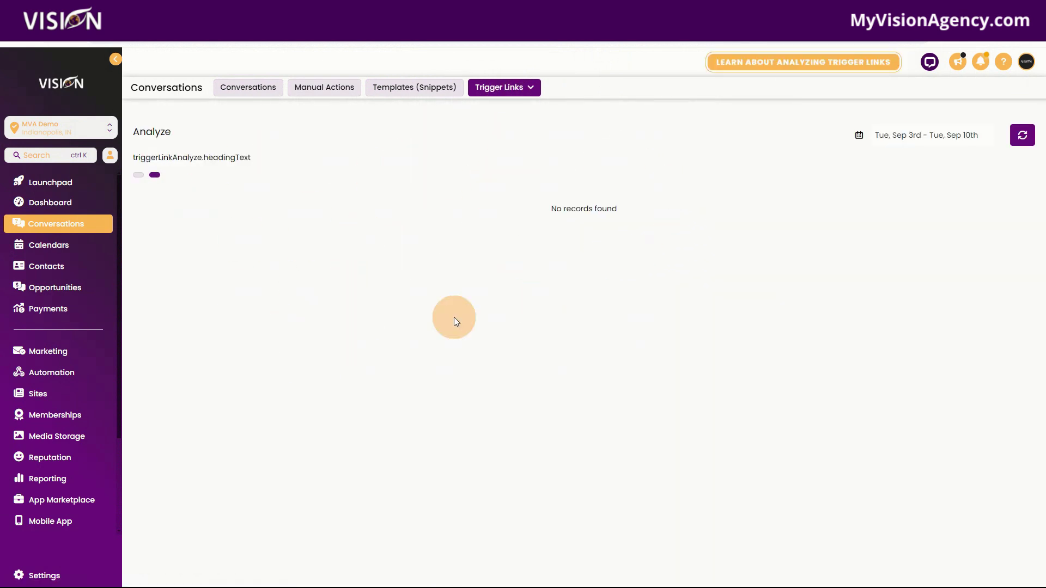
pyautogui.click(507, 109)
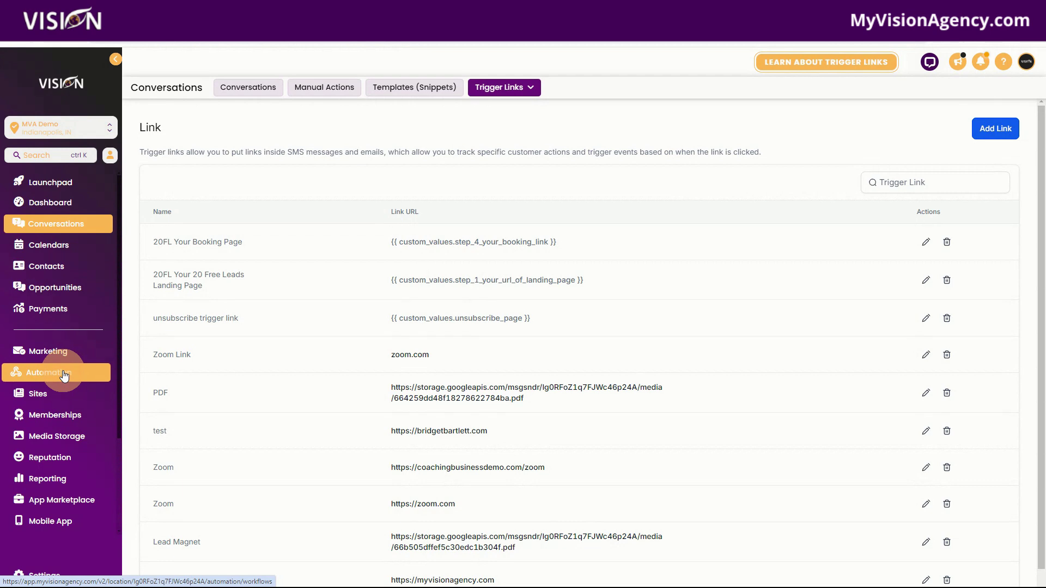
# Create an automation workflow from the Webinar Registration Confirmation & Reminders recipe
pyautogui.click(64, 374)
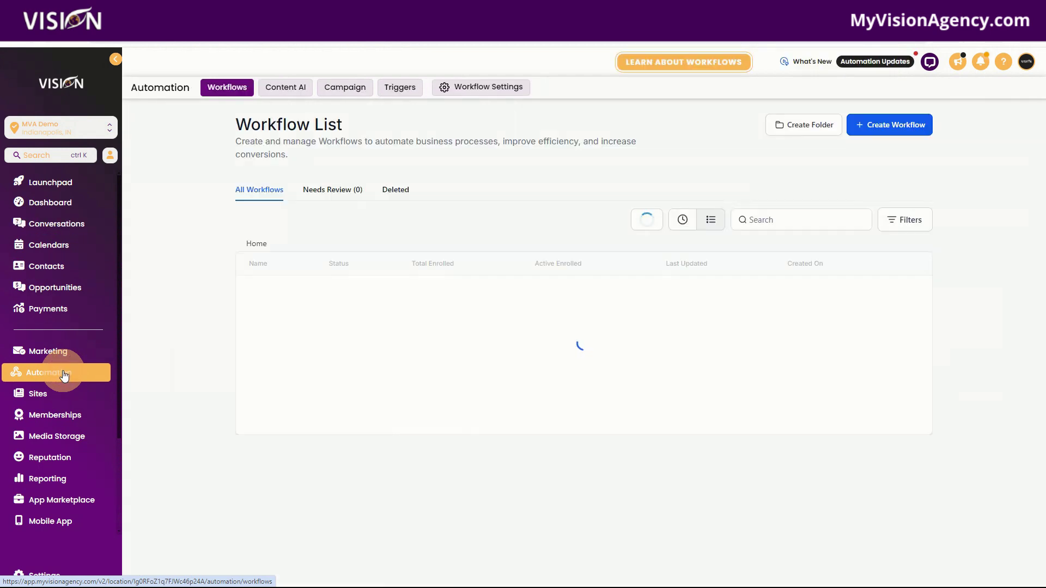
pyautogui.click(893, 132)
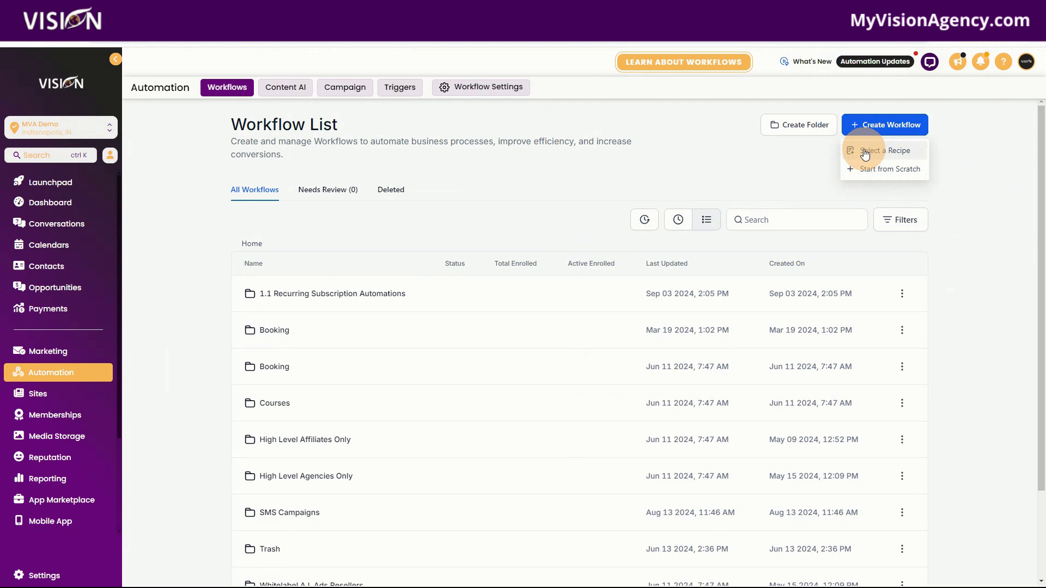
pyautogui.click(866, 153)
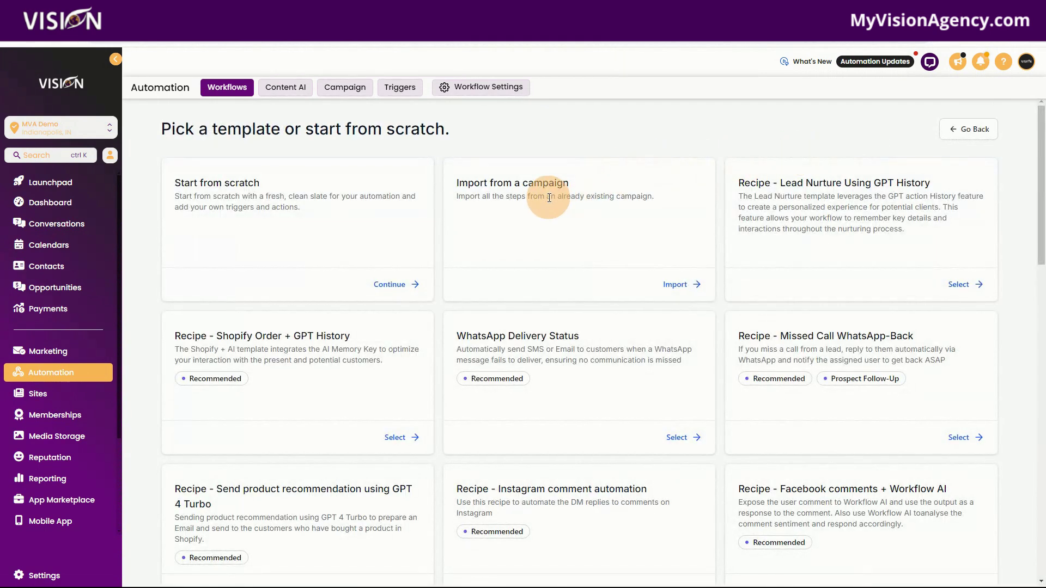
pyautogui.scroll(-3, 572, 334)
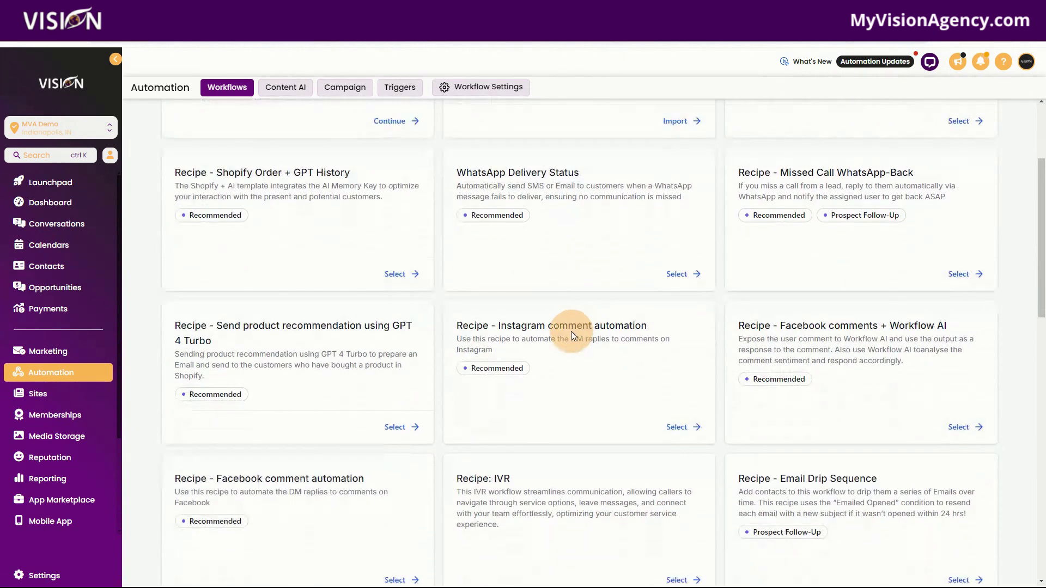
pyautogui.scroll(-2, 571, 342)
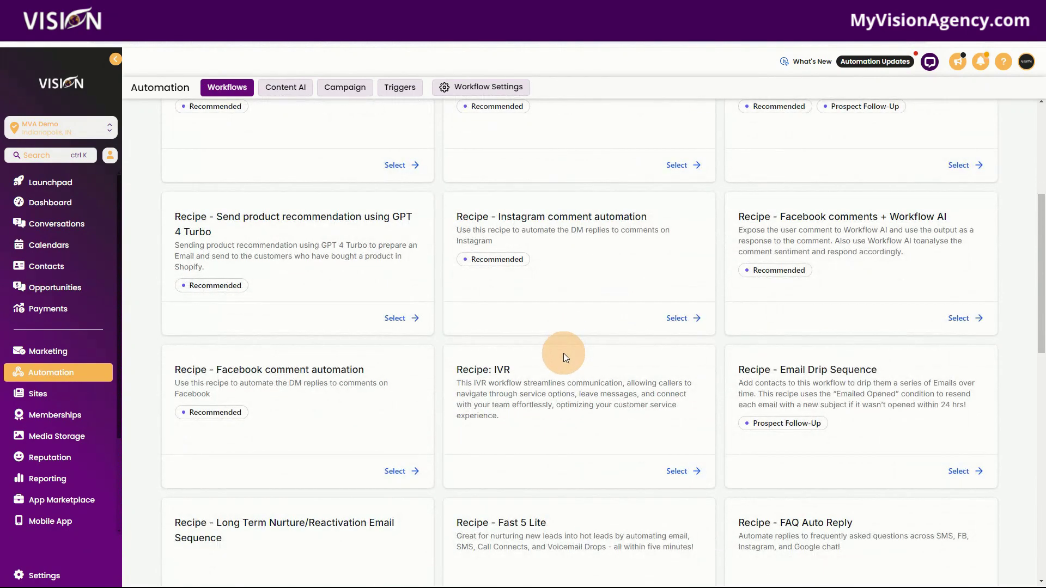
pyautogui.scroll(-8, 563, 357)
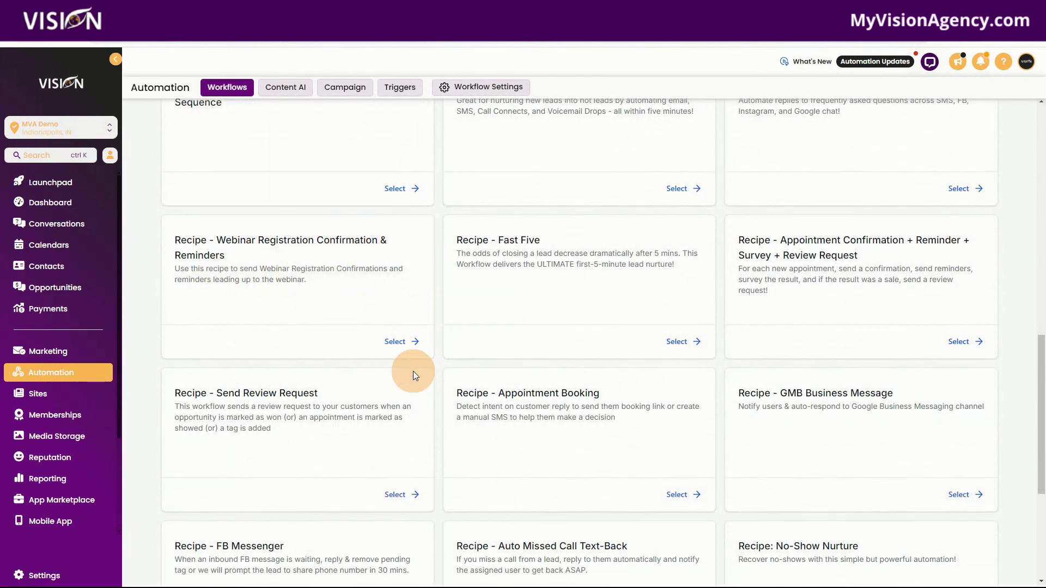
pyautogui.click(397, 338)
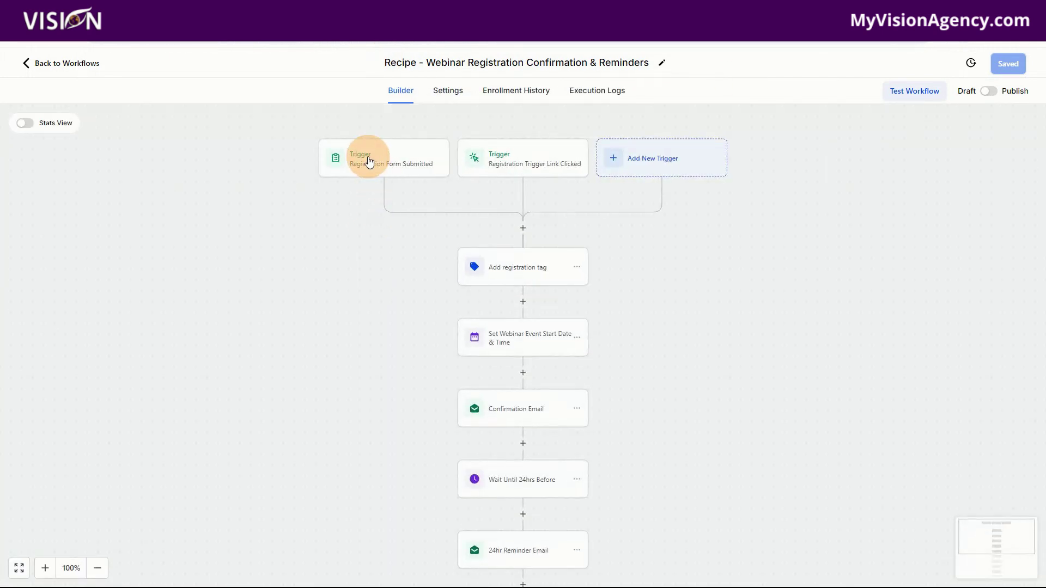
# Try to choose a form in the Form is filter of the Registration Form Submitted trigger, and reload the workflow
pyautogui.click(369, 161)
pyautogui.click(502, 163)
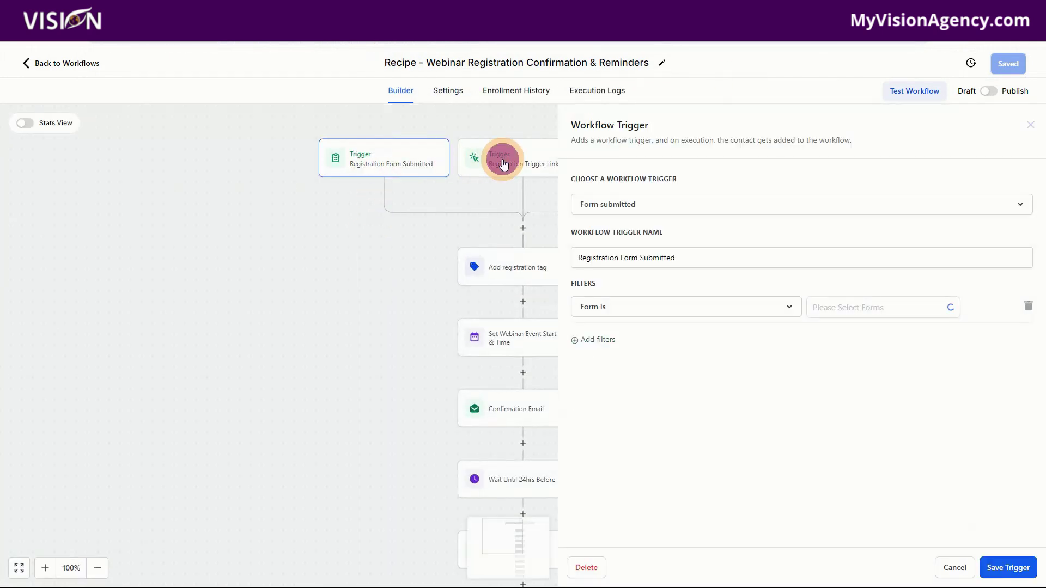
pyautogui.click(392, 164)
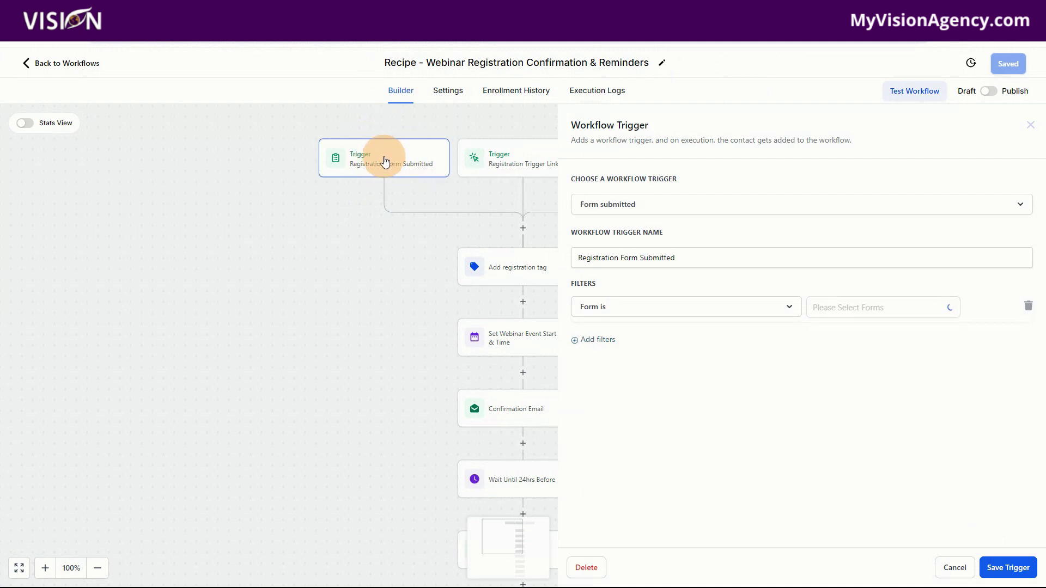
pyautogui.click(386, 169)
pyautogui.click(826, 311)
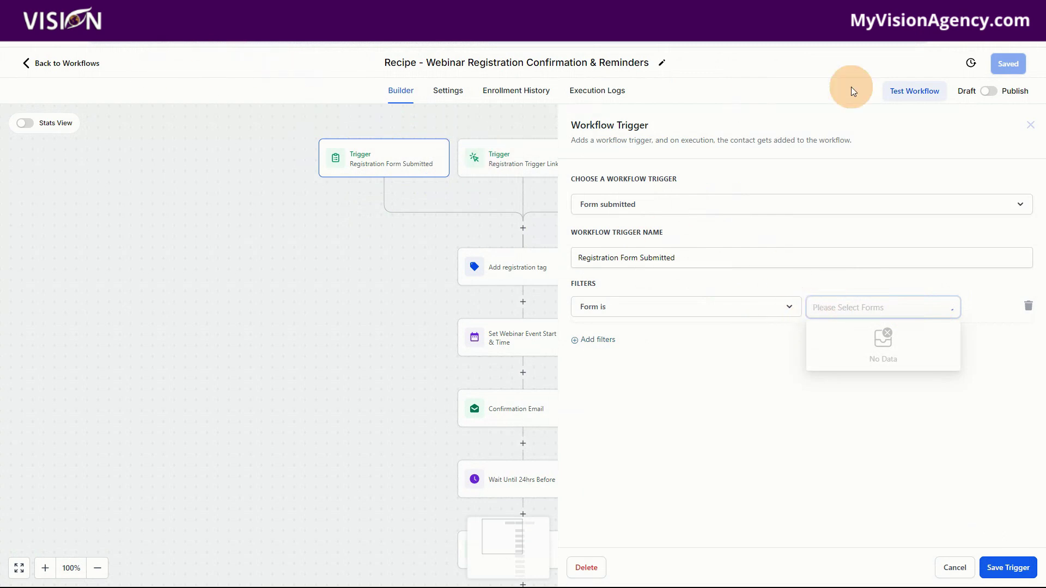
pyautogui.click(873, 69)
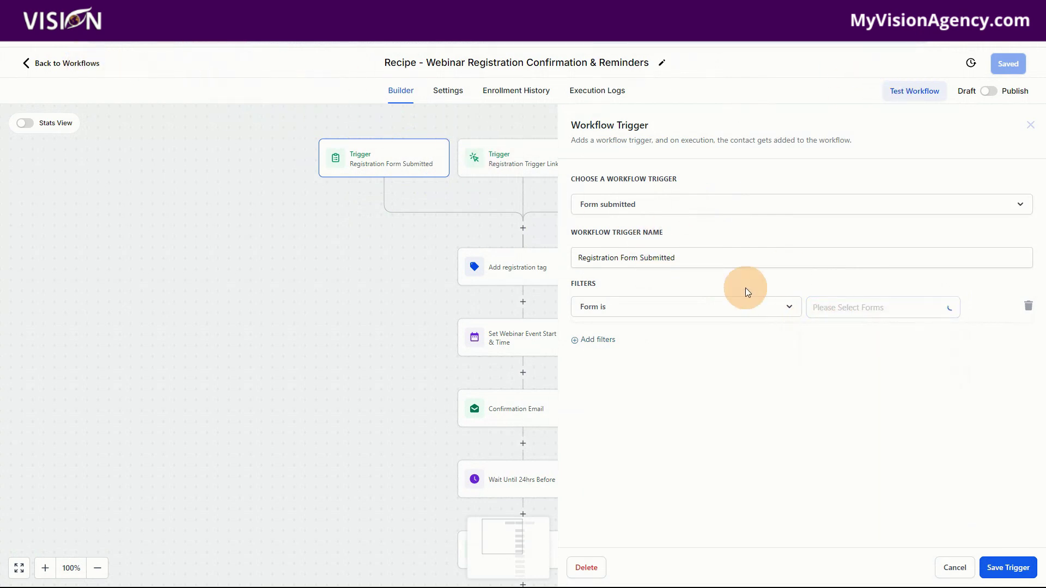
pyautogui.click(866, 314)
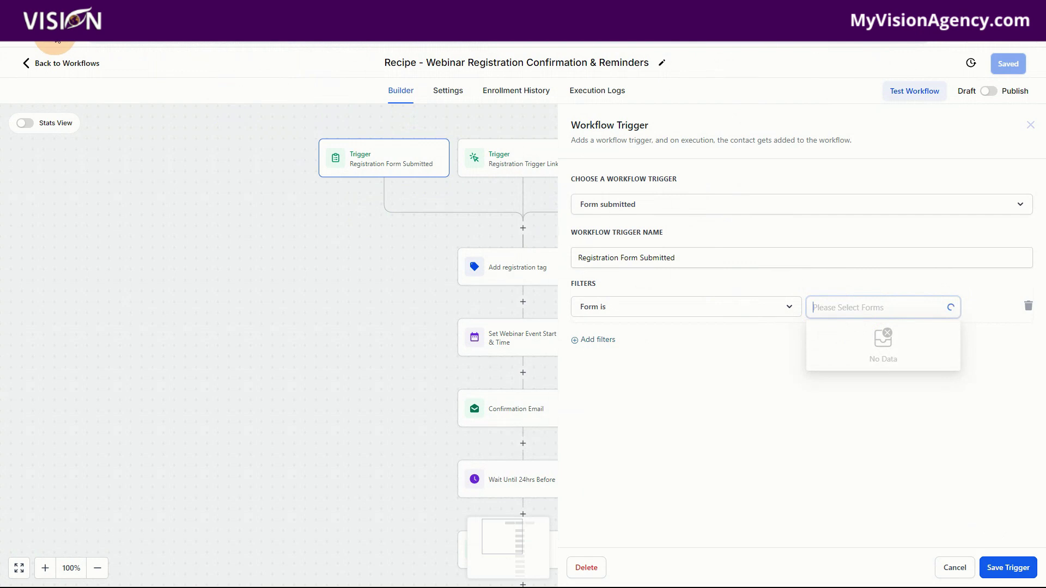
pyautogui.press('F5')
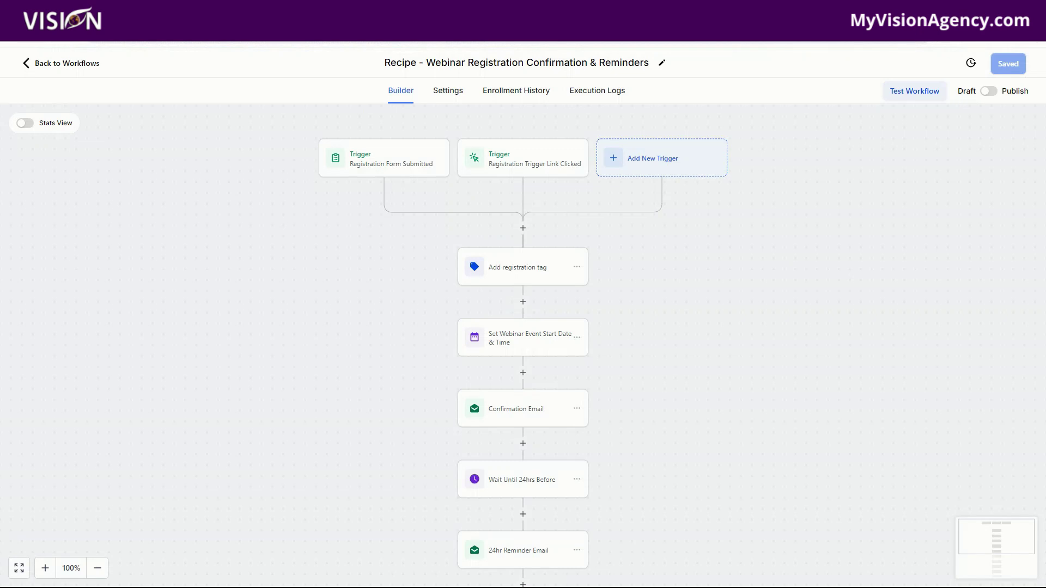
# Replace the filter on the Registration Form Submitted trigger with Form is Webinar Registration Form, and save the trigger
pyautogui.click(383, 163)
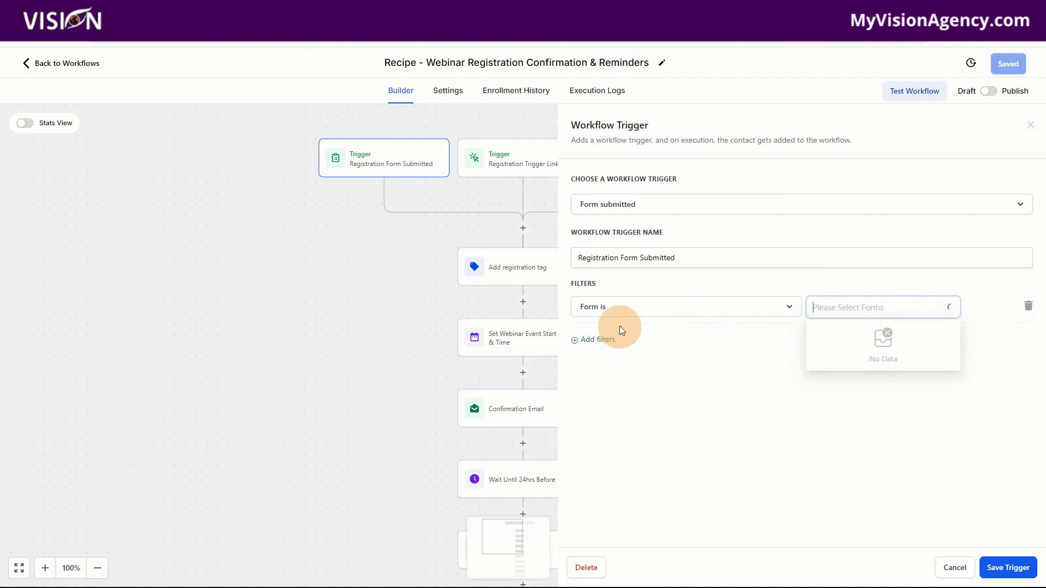
pyautogui.click(1027, 305)
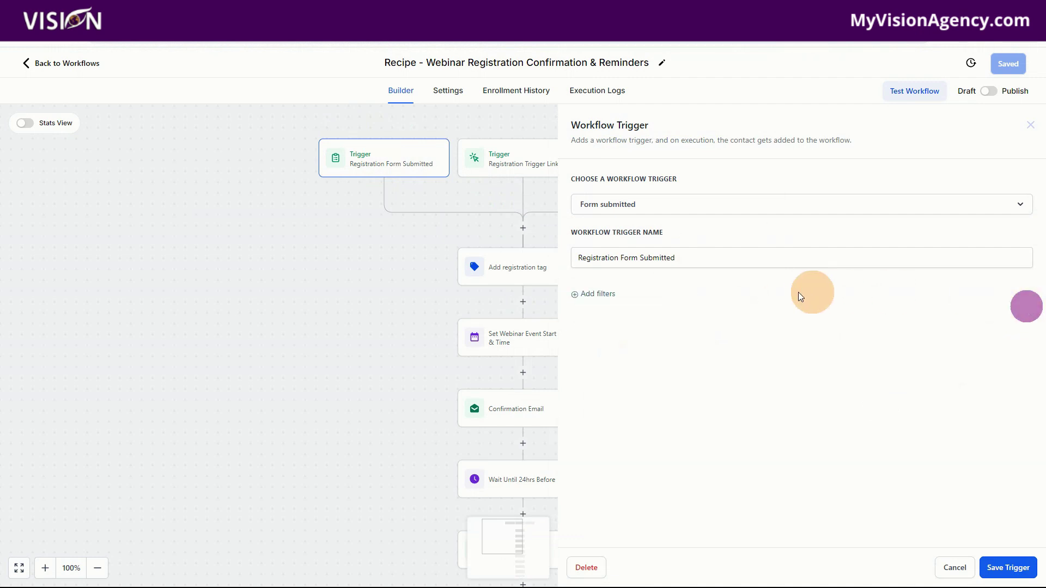
pyautogui.click(597, 294)
pyautogui.click(716, 311)
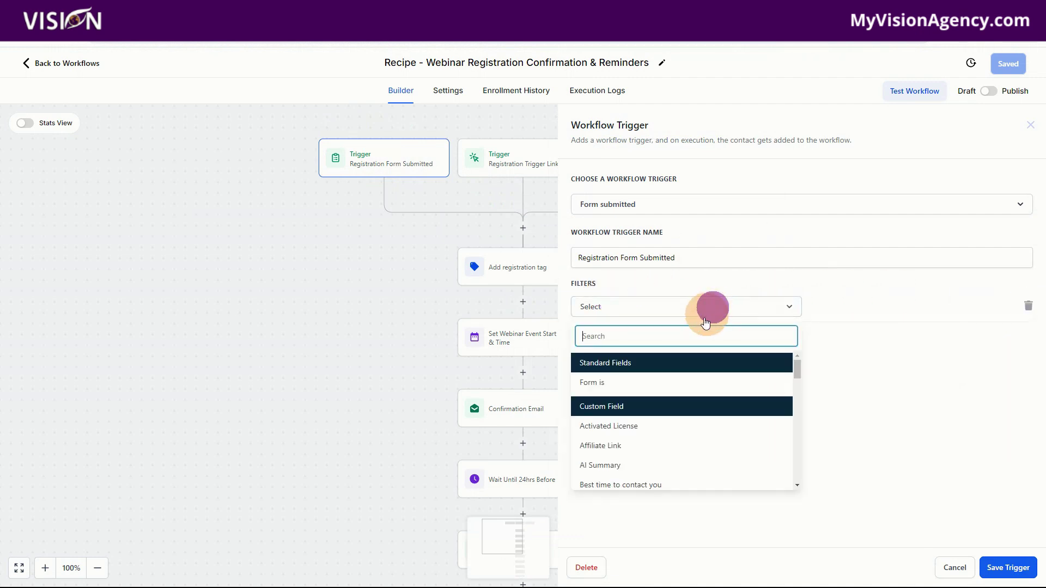
pyautogui.click(627, 383)
pyautogui.click(842, 310)
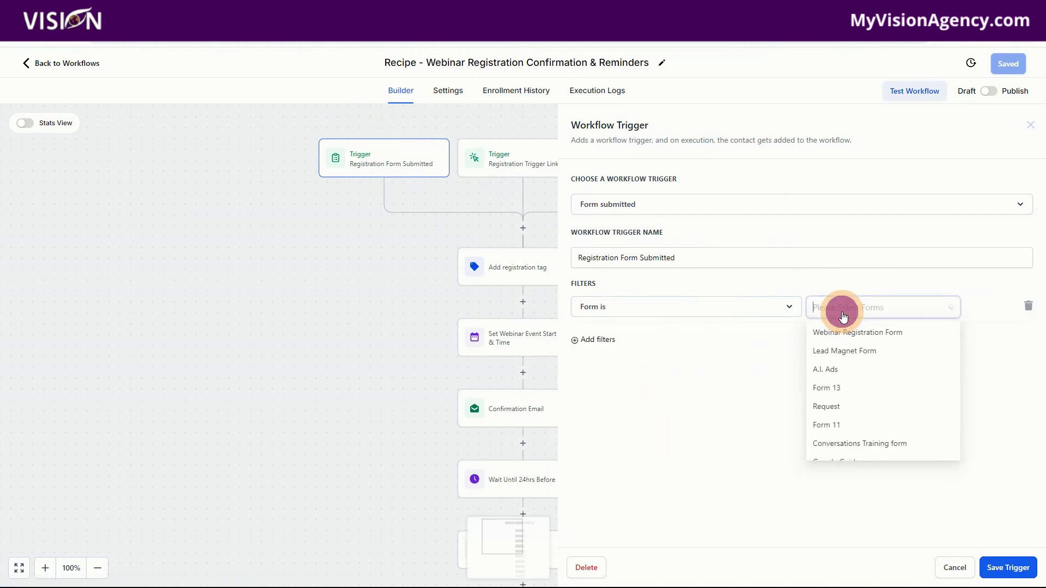
pyautogui.click(849, 333)
pyautogui.click(701, 416)
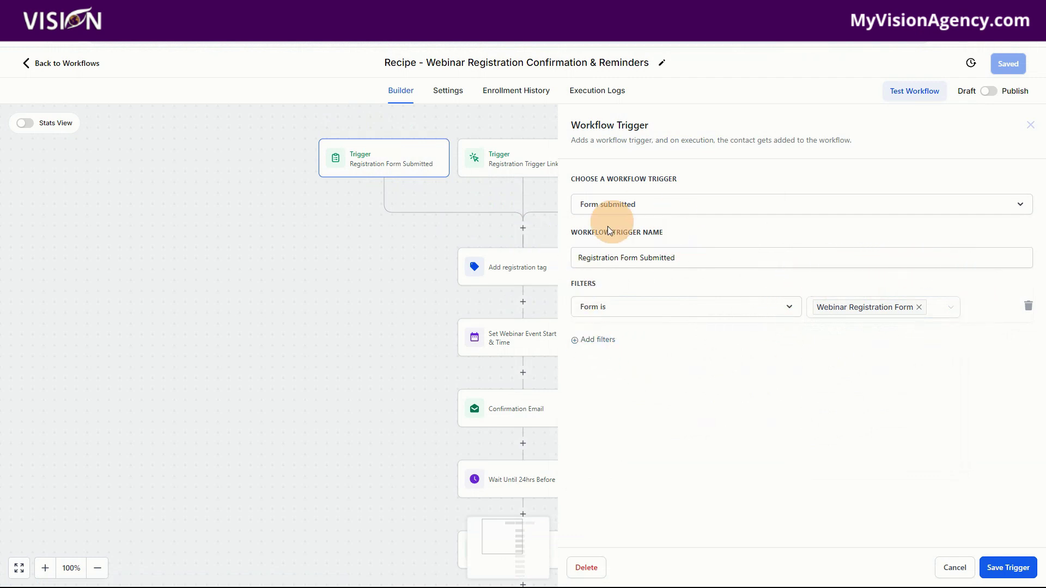
pyautogui.click(880, 307)
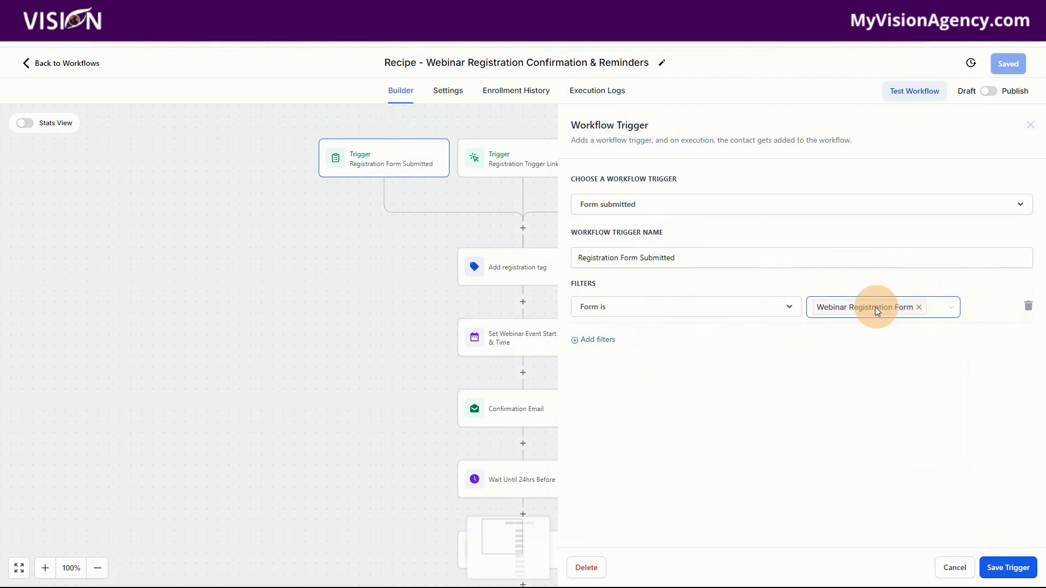
pyautogui.click(1008, 567)
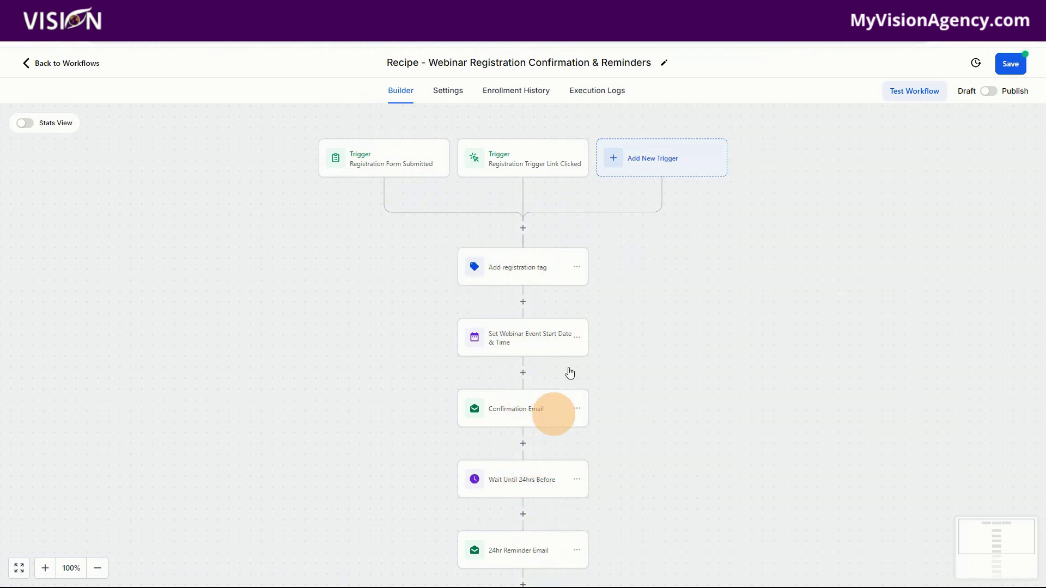
# Set the Trigger link filter of the Registration Trigger Link Clicked trigger to Webinar Thank you Page, and save the trigger
pyautogui.click(510, 164)
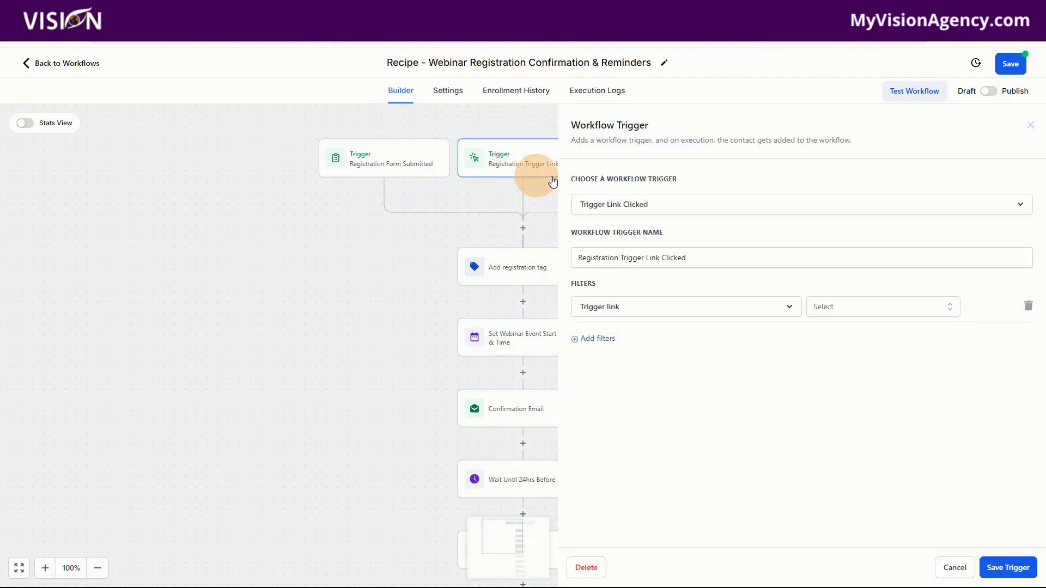
pyautogui.click(518, 158)
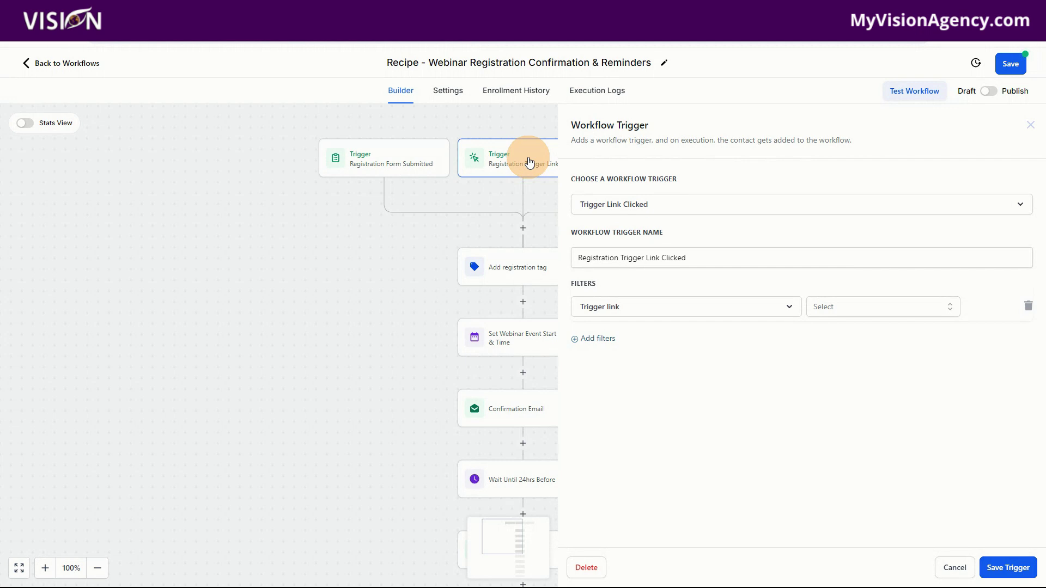
pyautogui.click(837, 308)
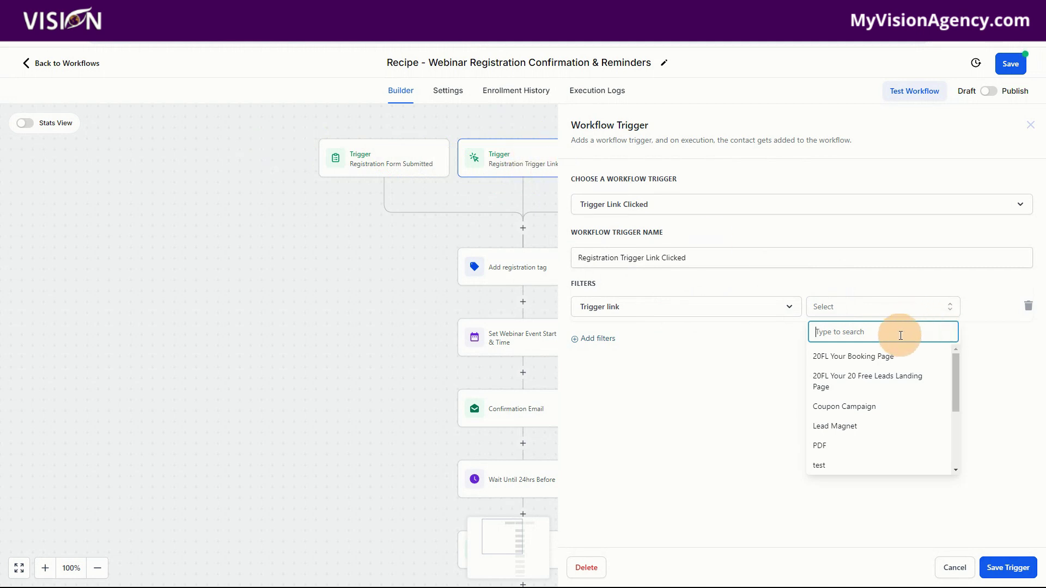
pyautogui.write('w')
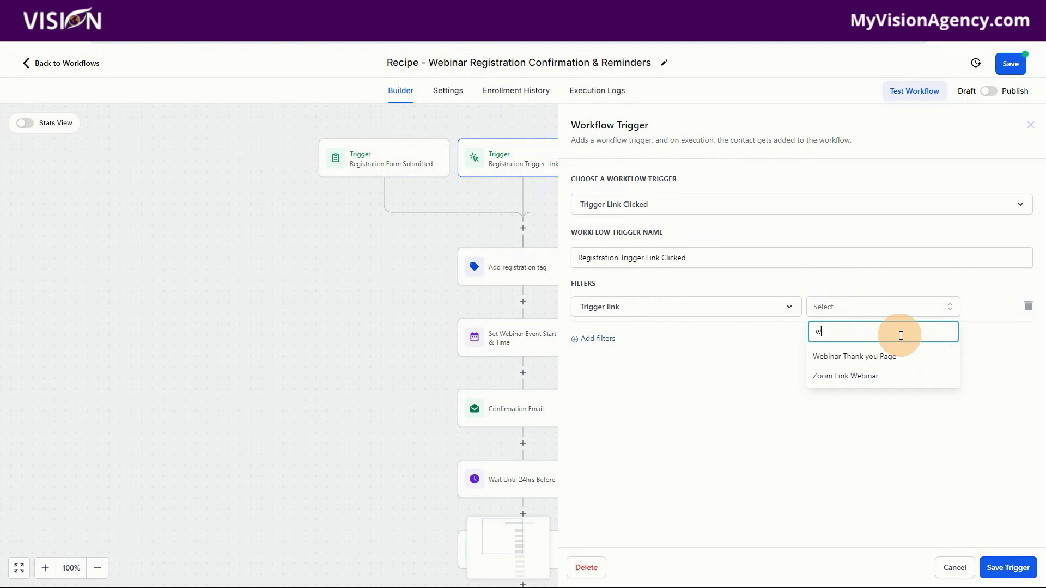
pyautogui.write('ebn')
pyautogui.press('BackSpace')
pyautogui.click(879, 354)
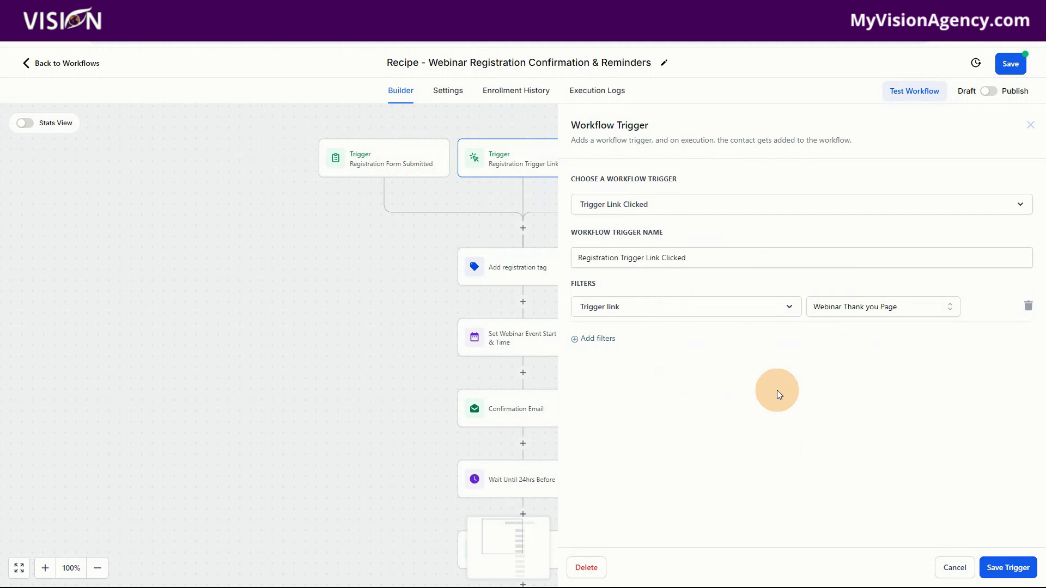
pyautogui.click(1008, 572)
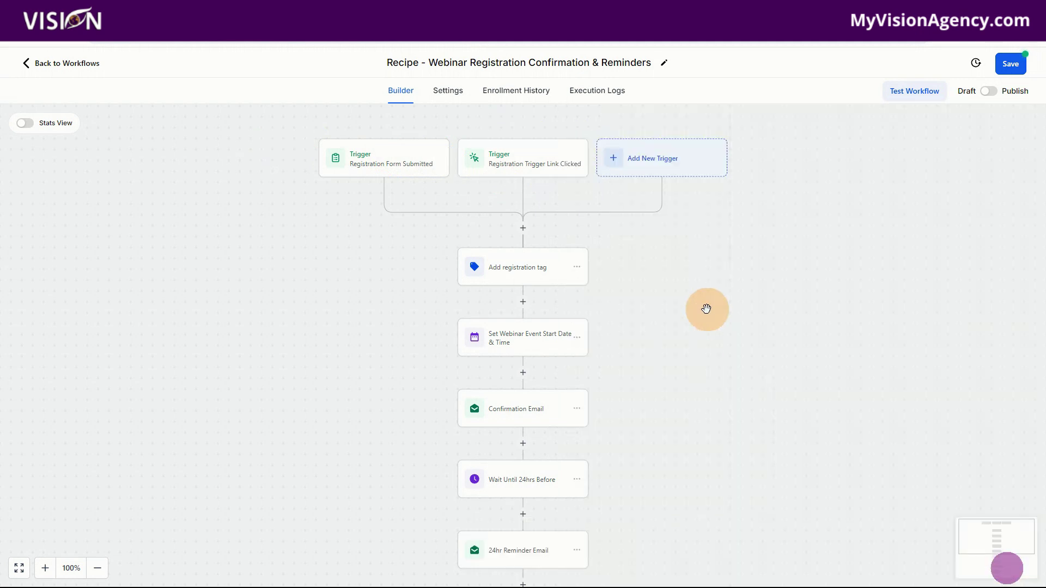
# Create a new tag named webinar in the Add registration tag action and save the action
pyautogui.click(494, 267)
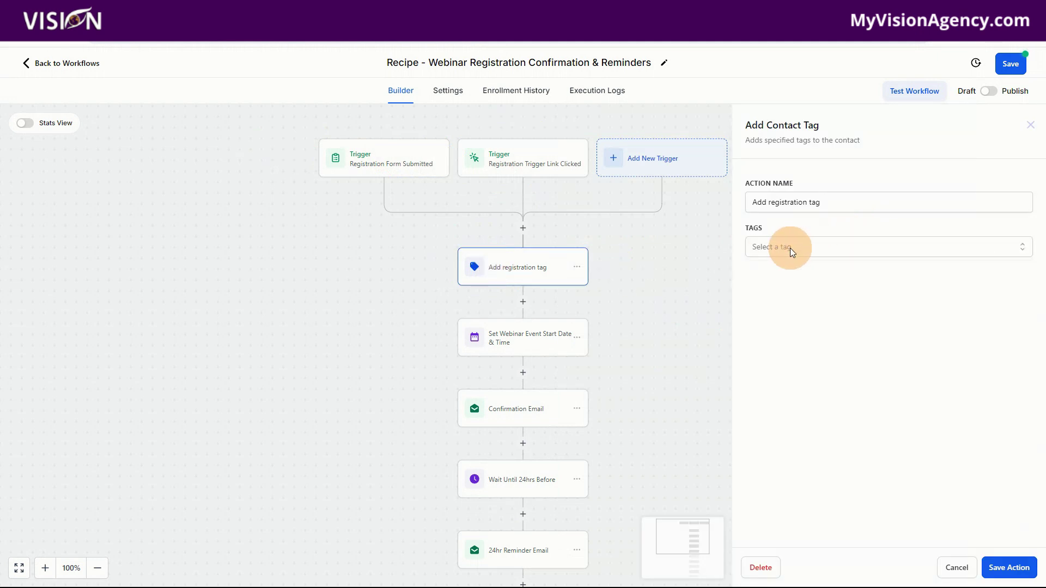
pyautogui.click(790, 248)
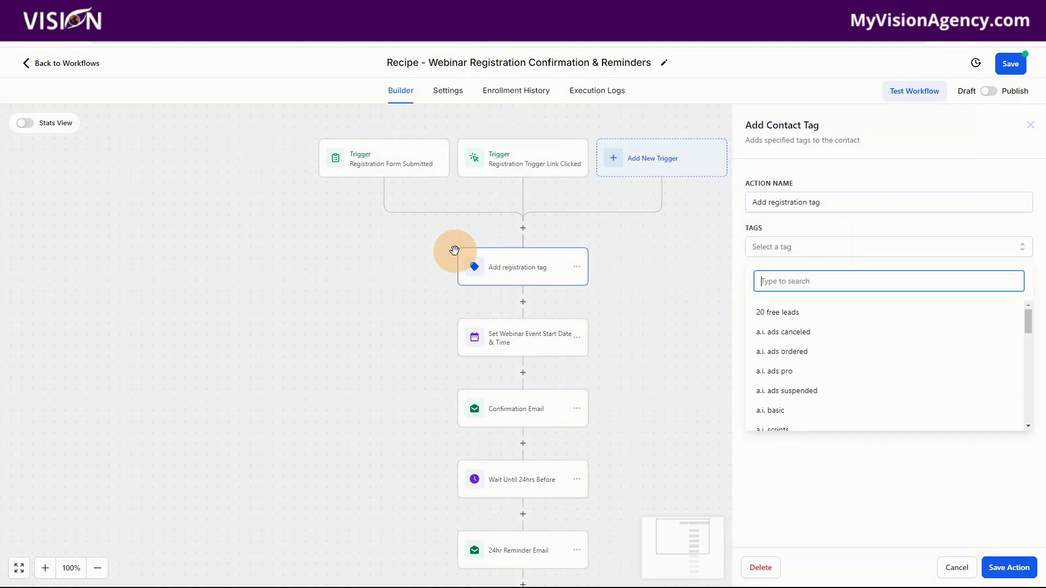
pyautogui.write('webinar')
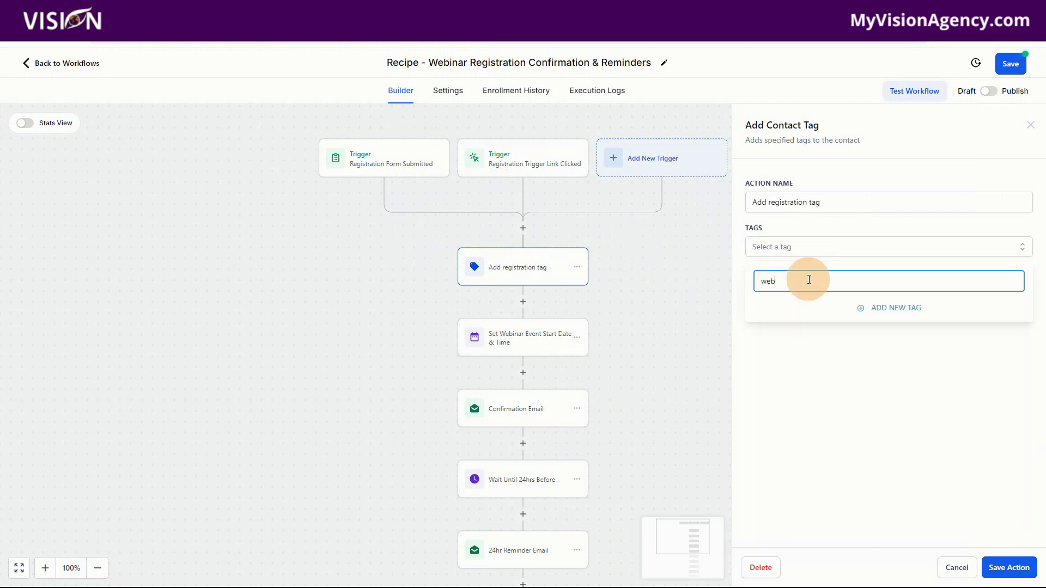
pyautogui.click(890, 311)
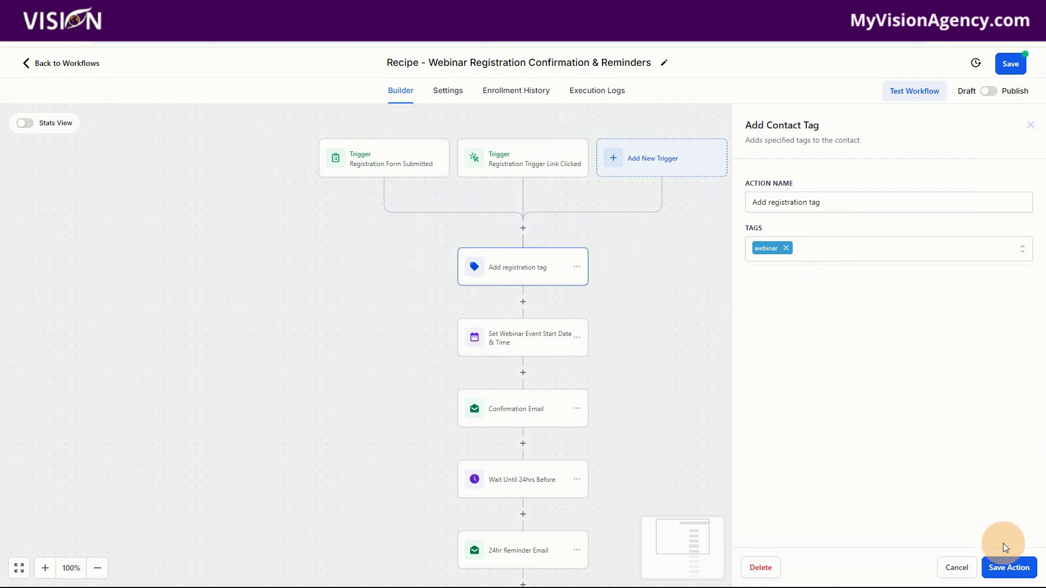
pyautogui.click(1005, 566)
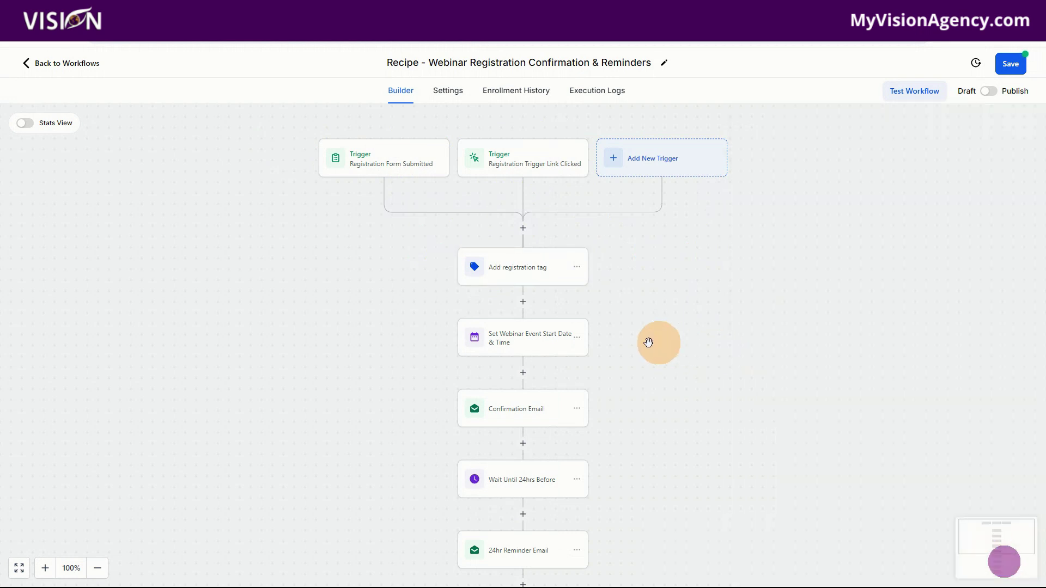
# Set the date of the Set Webinar Event Start Date & Time action to September 21, 2024
pyautogui.click(517, 339)
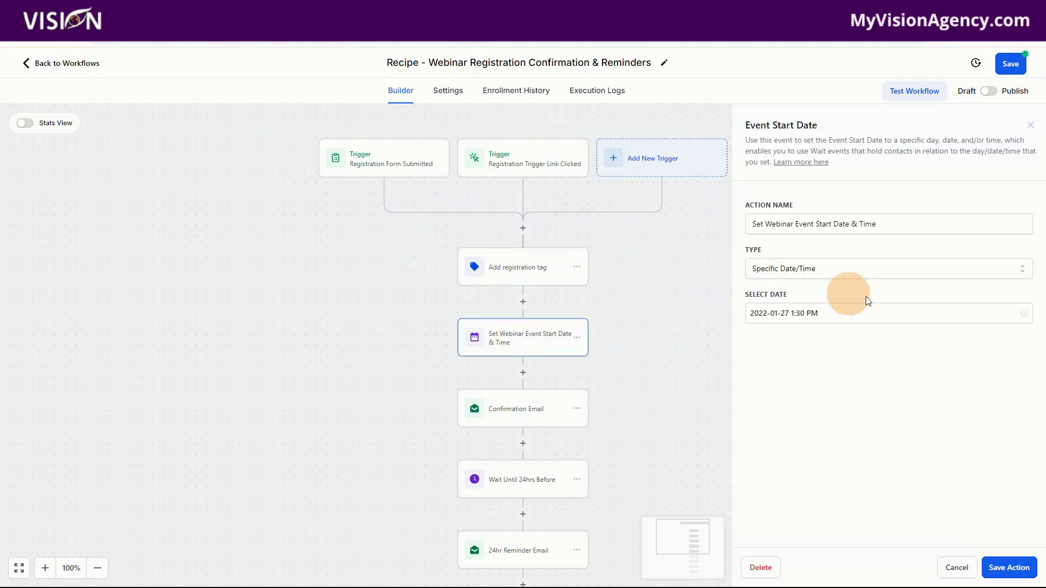
pyautogui.click(810, 313)
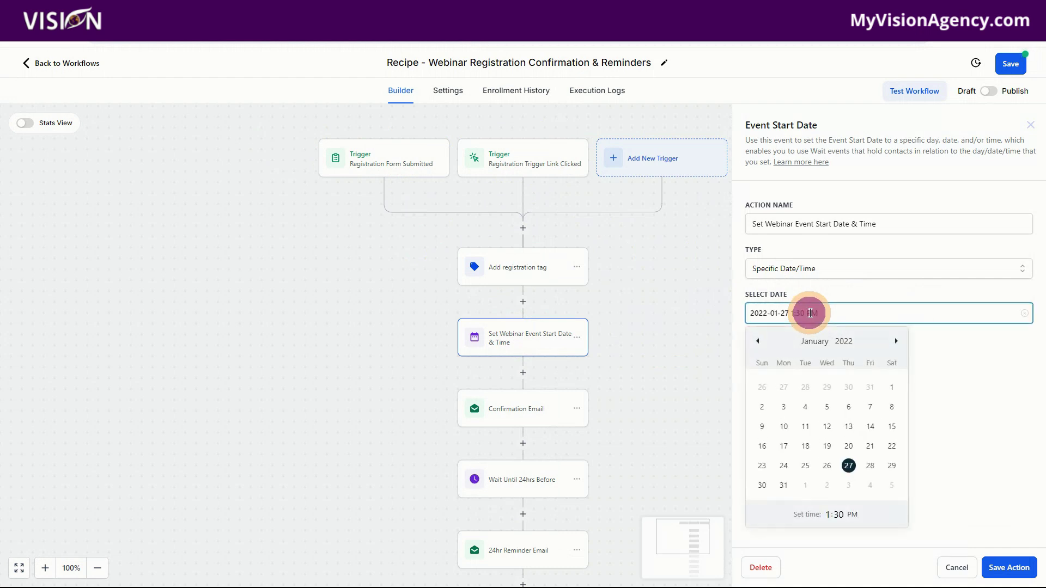
pyautogui.click(847, 345)
pyautogui.scroll(-3, 848, 306)
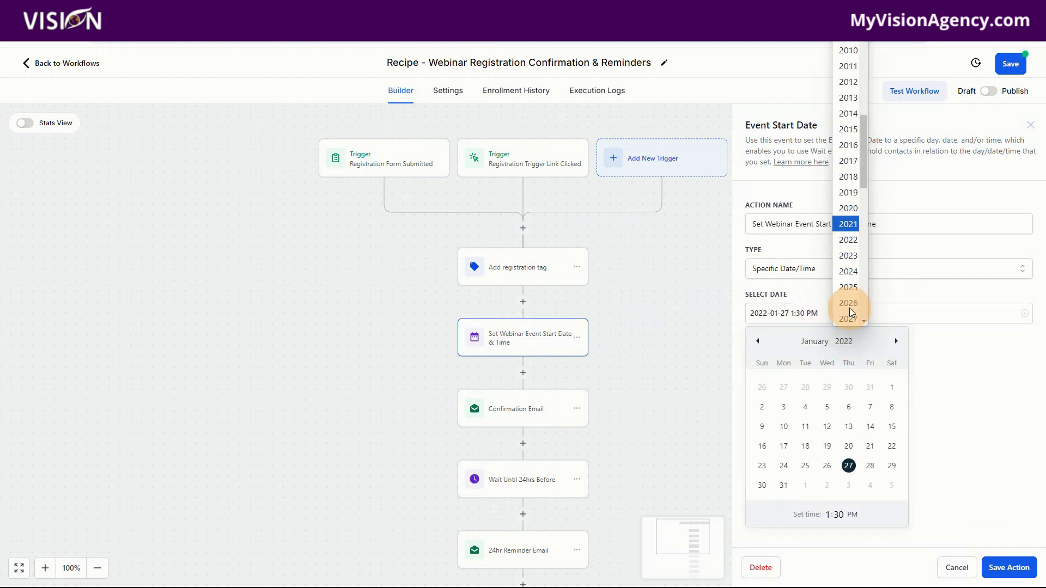
pyautogui.click(847, 240)
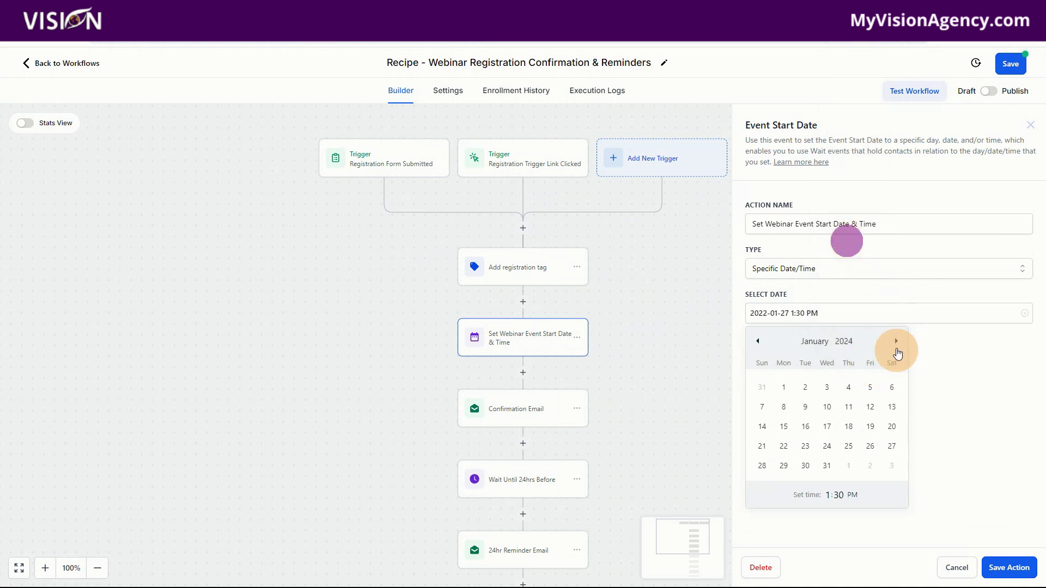
pyautogui.click(895, 341)
pyautogui.click(896, 341)
pyautogui.click(895, 341)
pyautogui.click(895, 341)
pyautogui.click(895, 341)
pyautogui.click(895, 341)
pyautogui.click(896, 341)
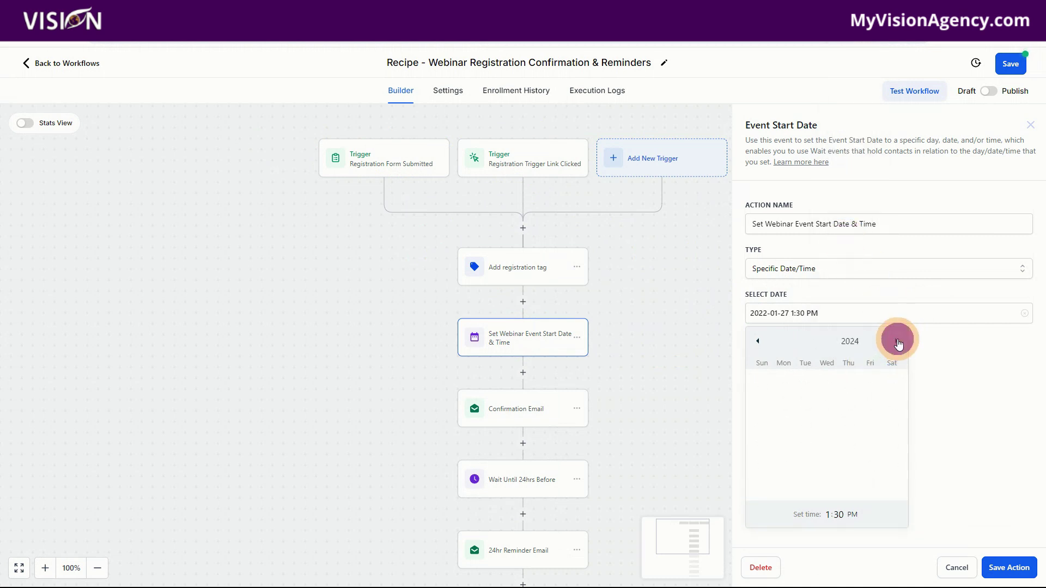
pyautogui.click(895, 341)
pyautogui.click(896, 341)
pyautogui.click(759, 341)
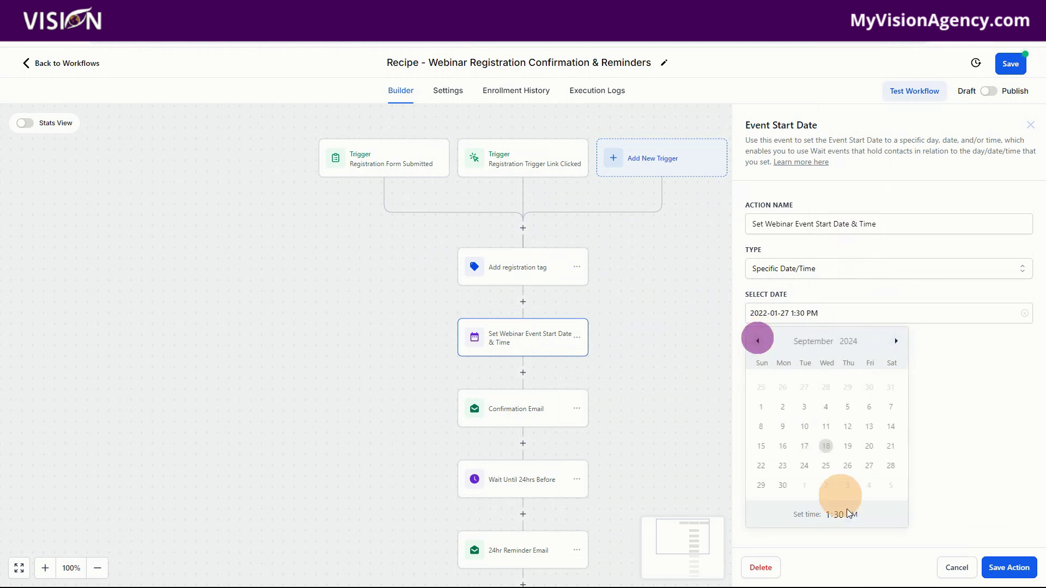
pyautogui.moveTo(866, 587)
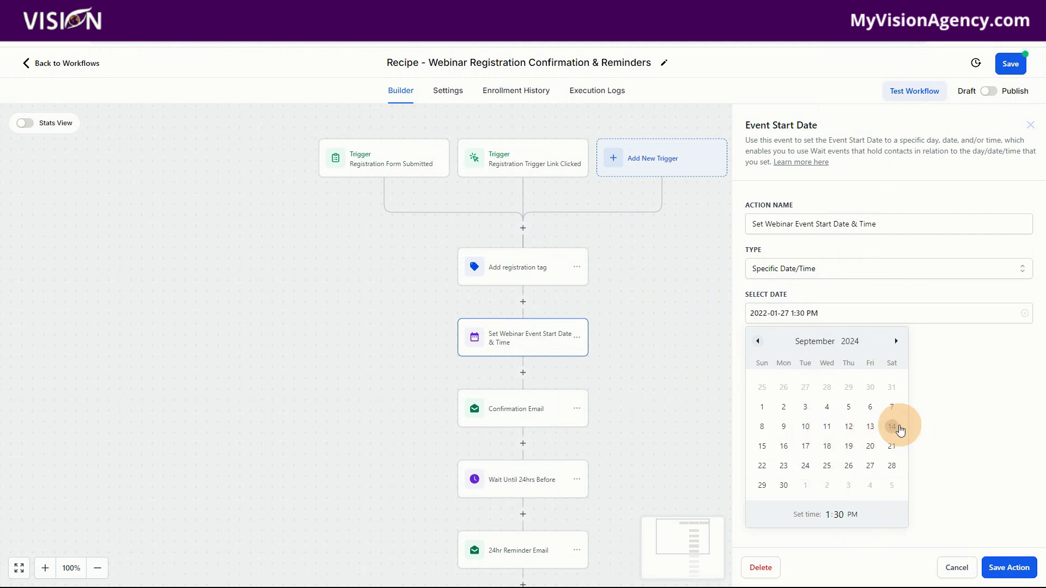
pyautogui.click(891, 446)
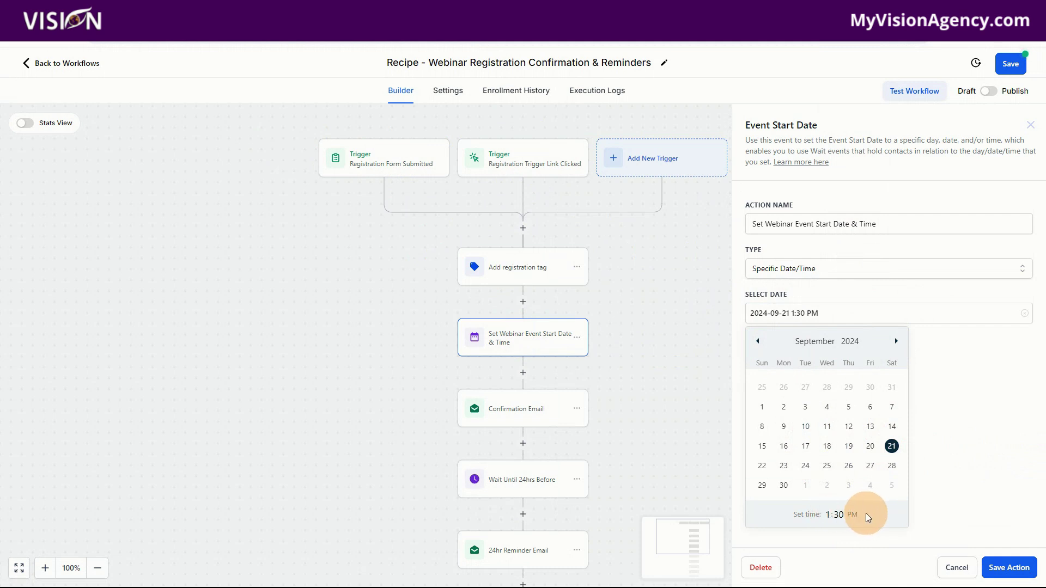
# Set the webinar event's start time to 3:30 PM and save the action
pyautogui.click(827, 513)
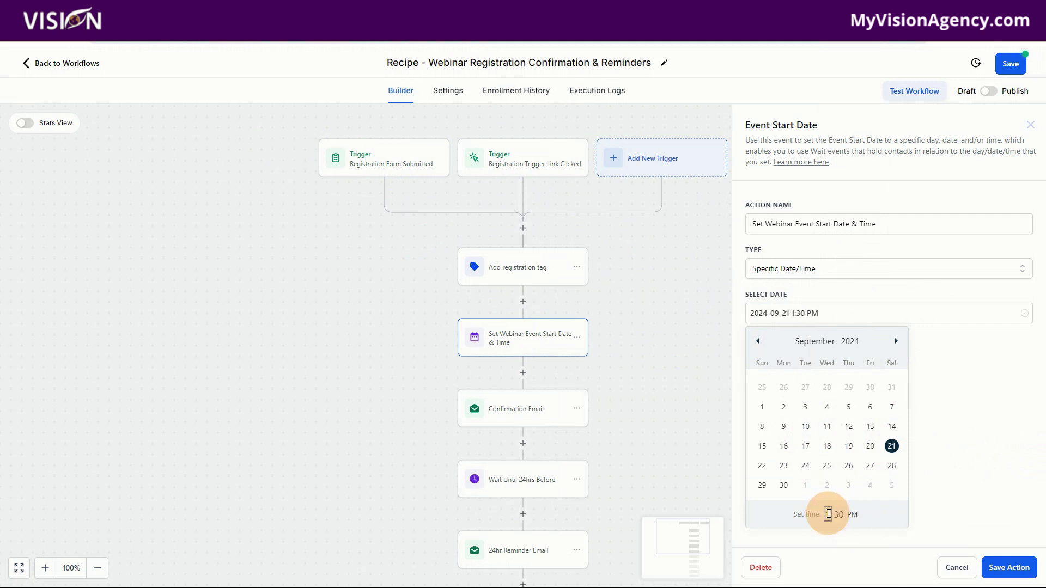
pyautogui.click(988, 502)
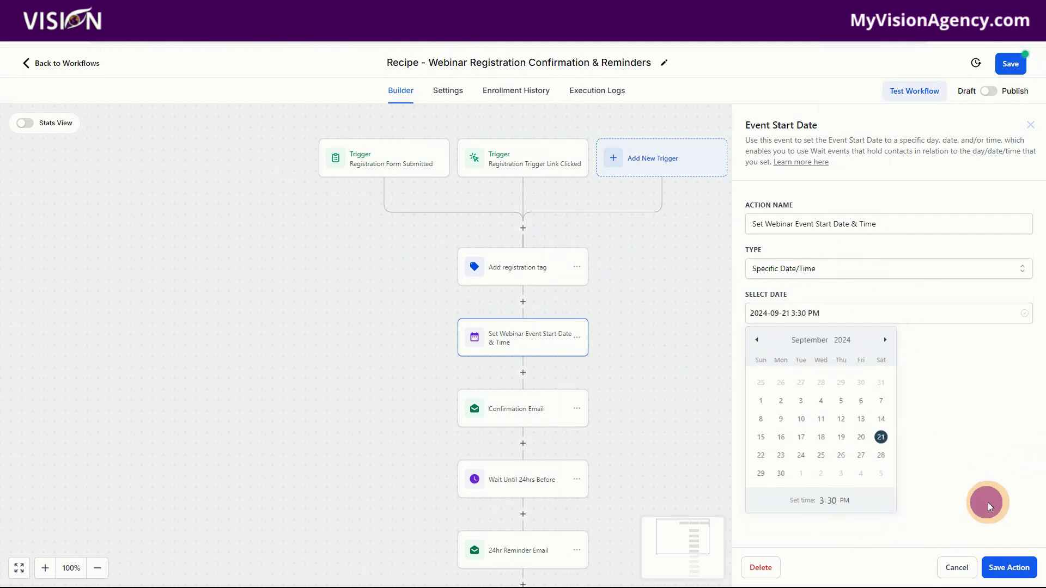
pyautogui.click(1001, 569)
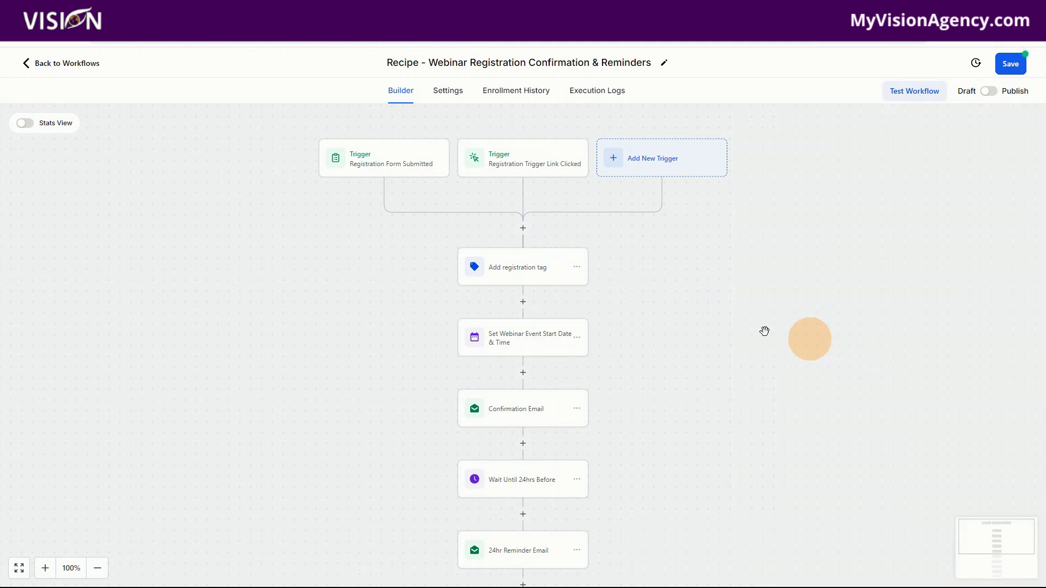
# Replace the webinar date and time placeholder in the Confirmation Email message with "September 10 at 3:30PM EST"
pyautogui.click(523, 414)
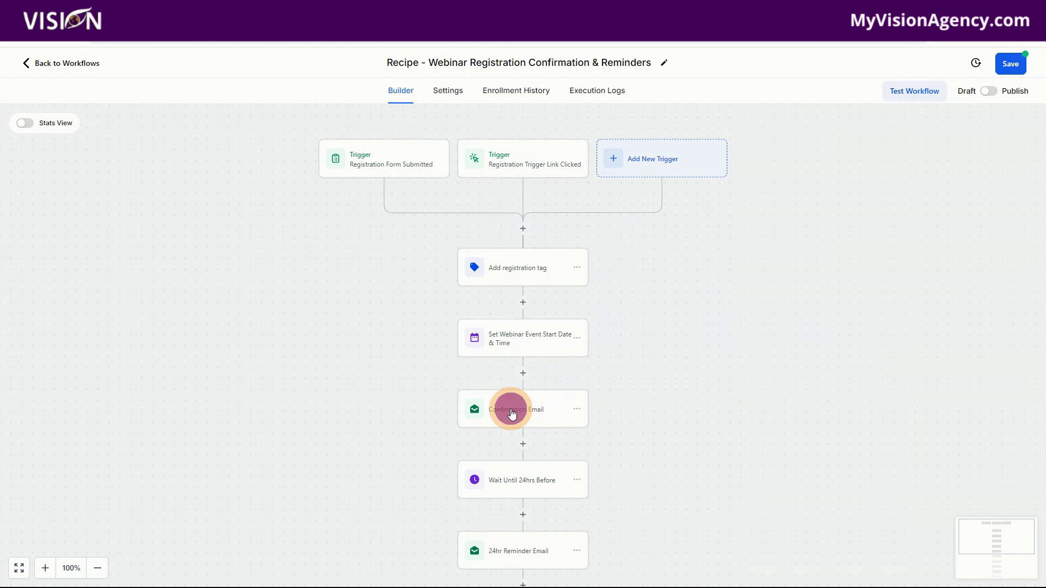
pyautogui.scroll(-1, 884, 309)
pyautogui.scroll(-2, 884, 309)
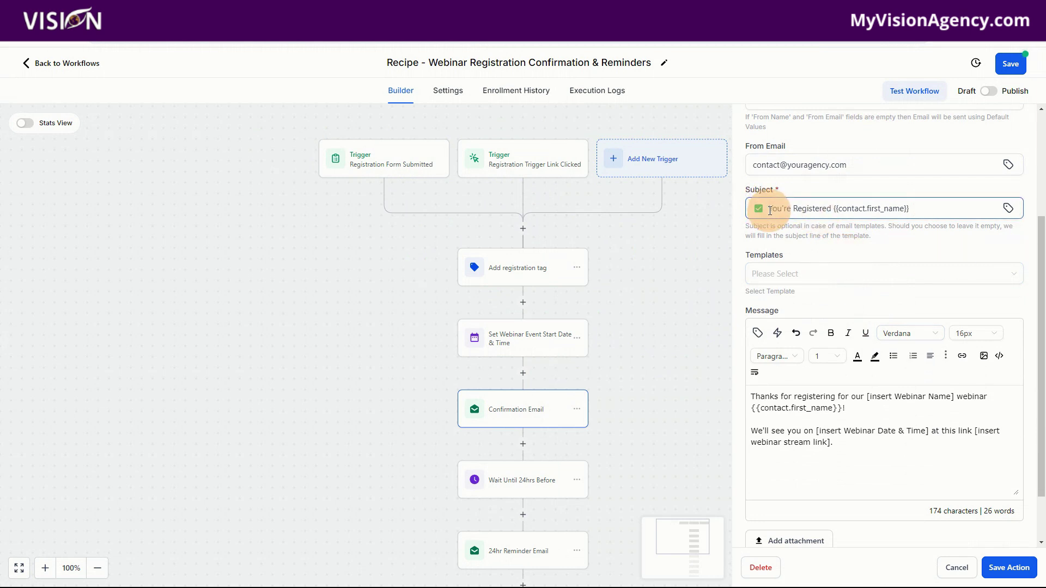
pyautogui.moveTo(769, 208); pyautogui.dragTo(922, 208)
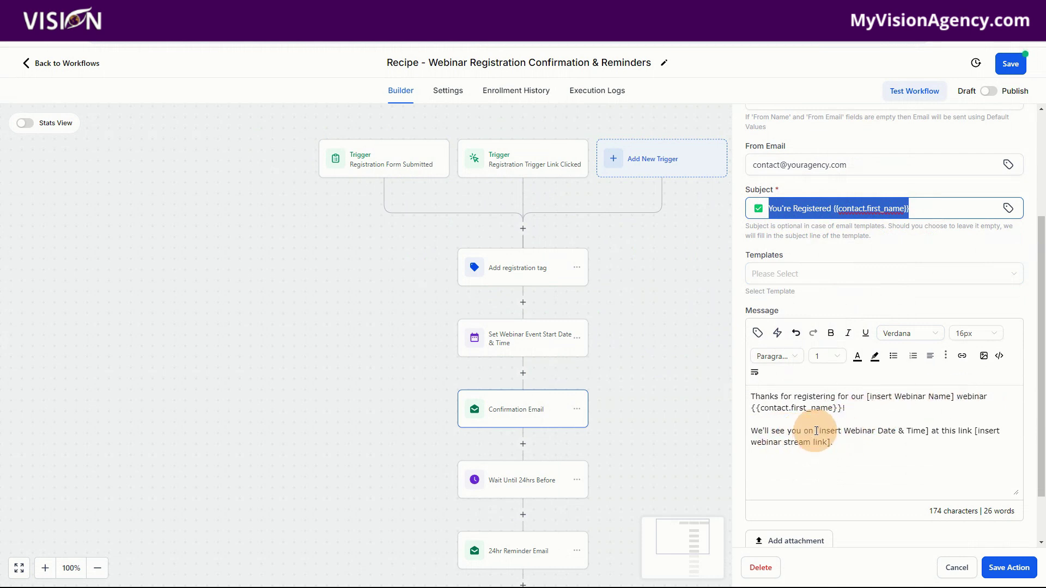
pyautogui.moveTo(816, 431); pyautogui.dragTo(928, 431)
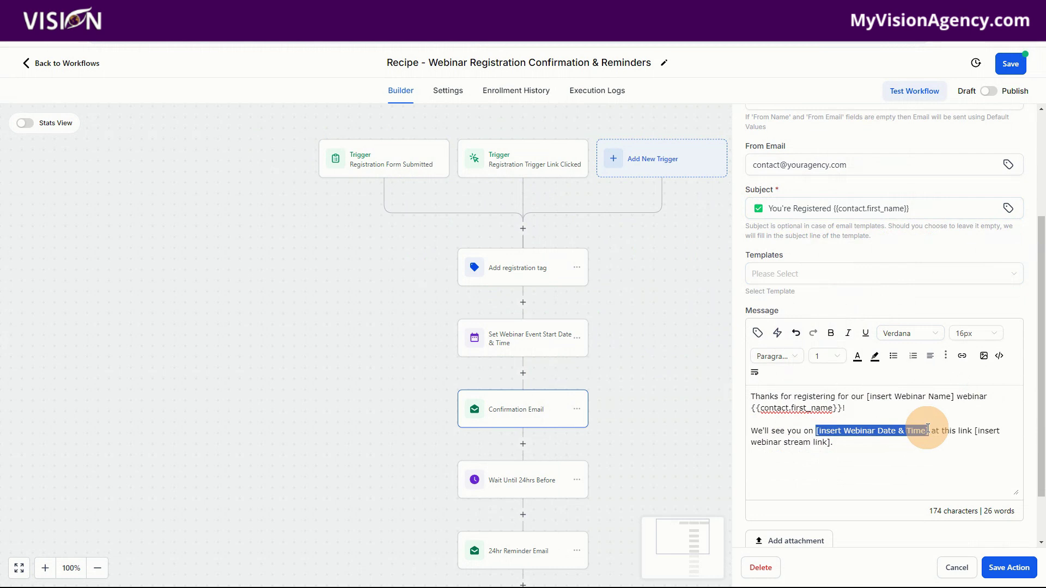
pyautogui.write('Spe')
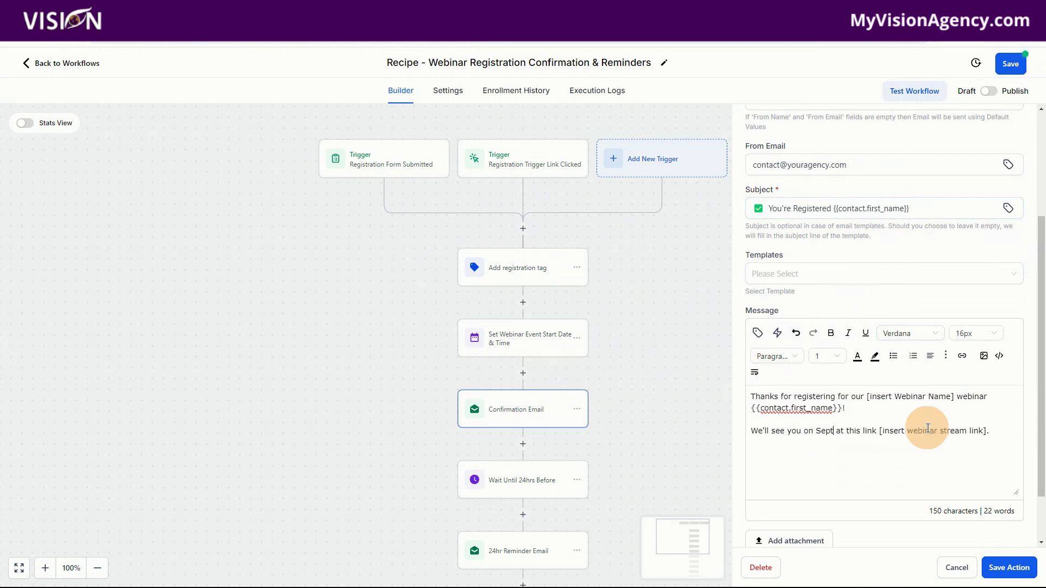
pyautogui.write('mer')
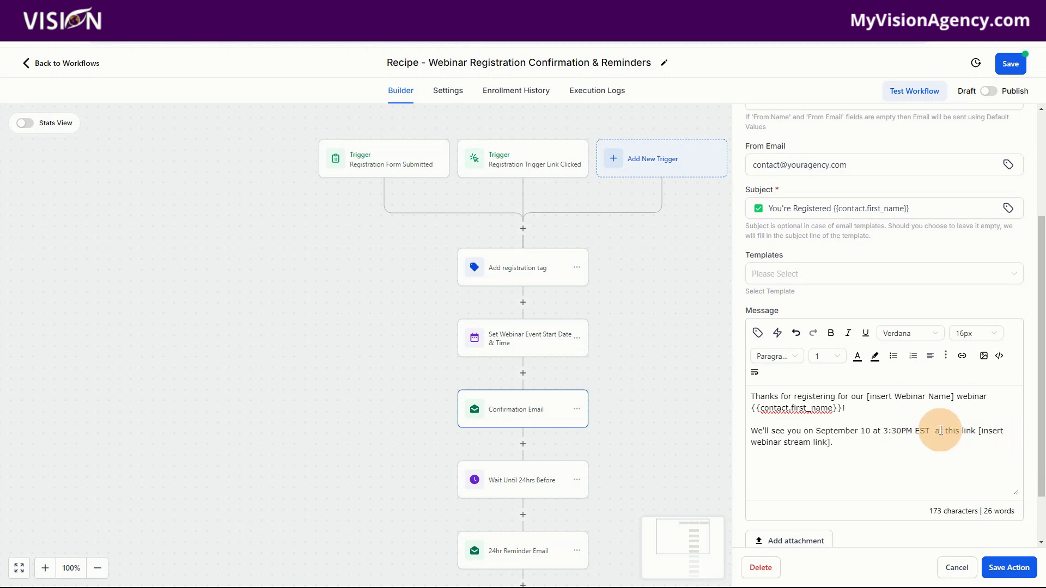
# Remove the extra space after EST and delete the webinar stream link placeholder in the Confirmation Email message
pyautogui.click(937, 431)
pyautogui.press('BackSpace')
pyautogui.moveTo(975, 430); pyautogui.dragTo(832, 444)
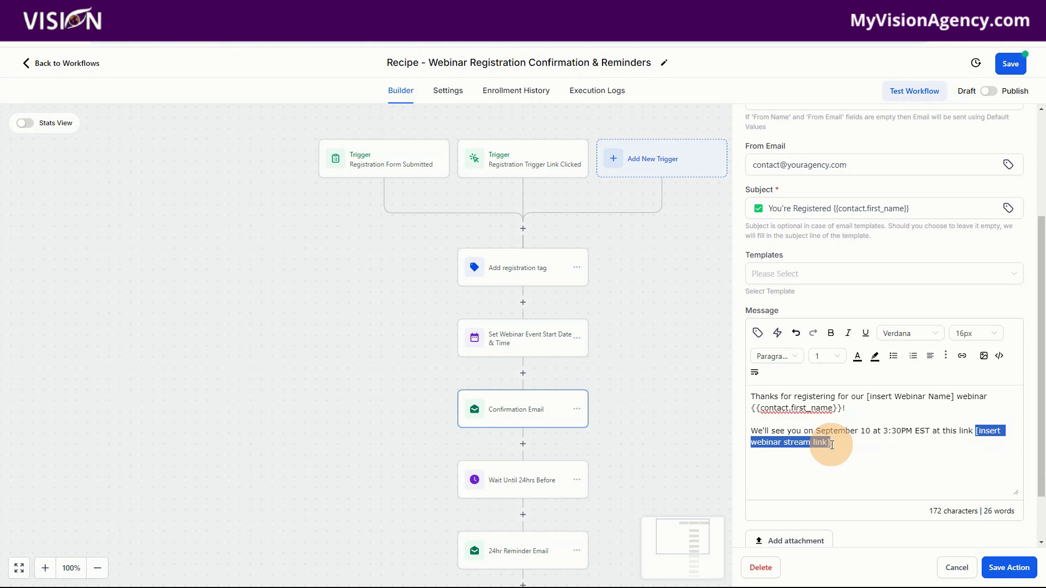
pyautogui.press('BackSpace')
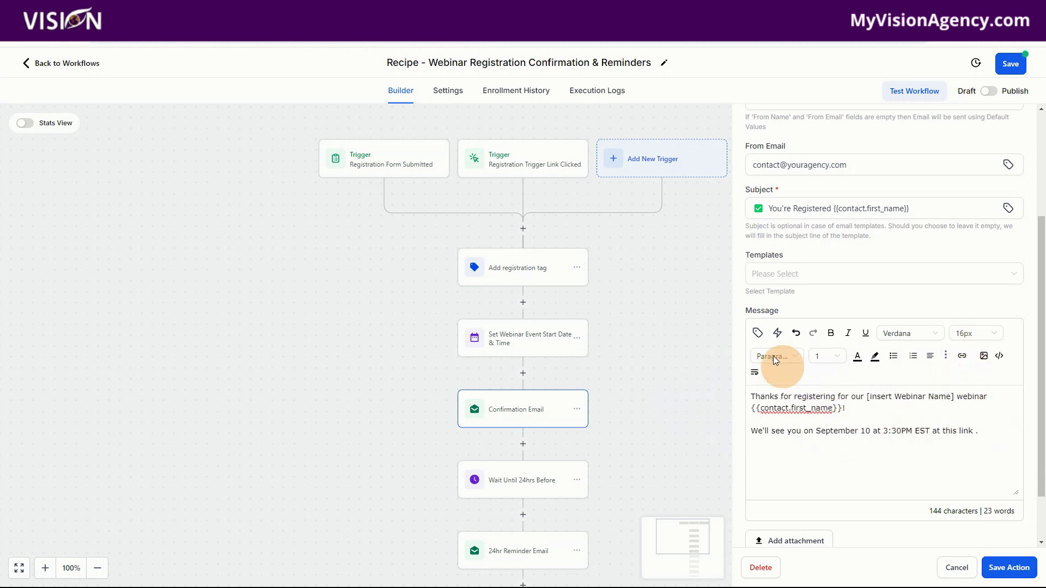
pyautogui.click(758, 334)
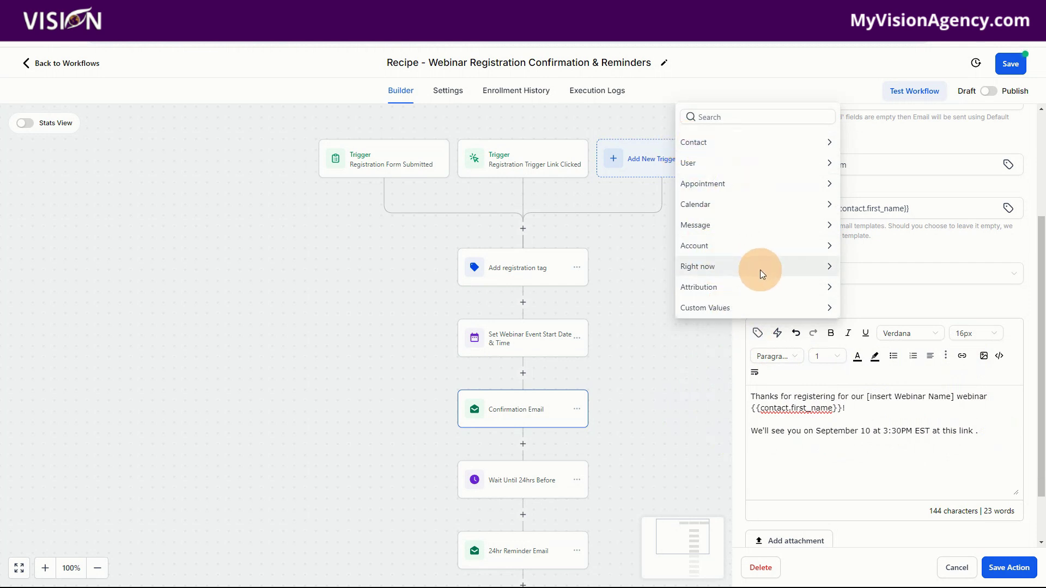
pyautogui.click(709, 142)
pyautogui.scroll(-5, 751, 240)
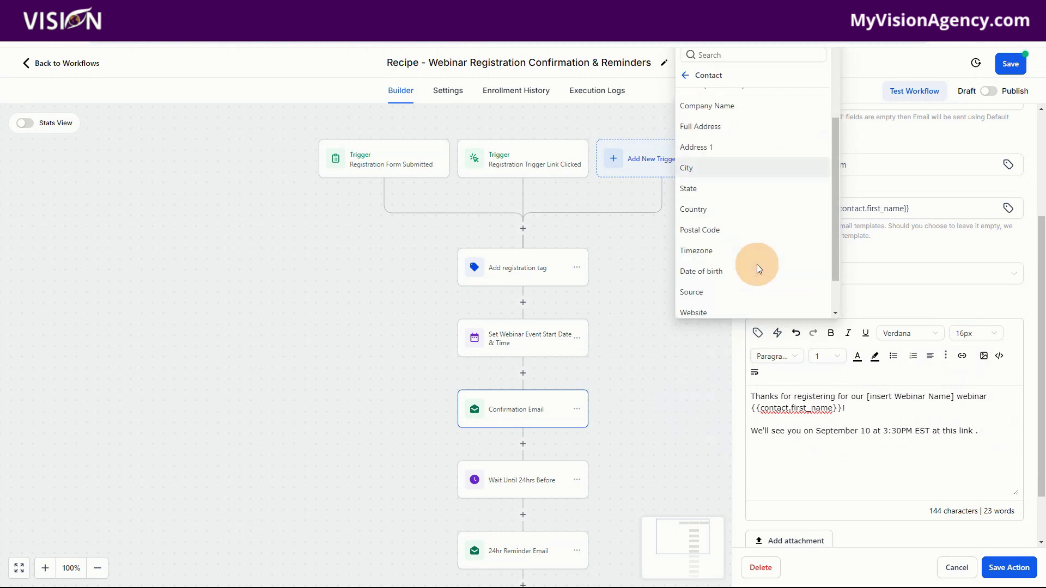
pyautogui.click(686, 78)
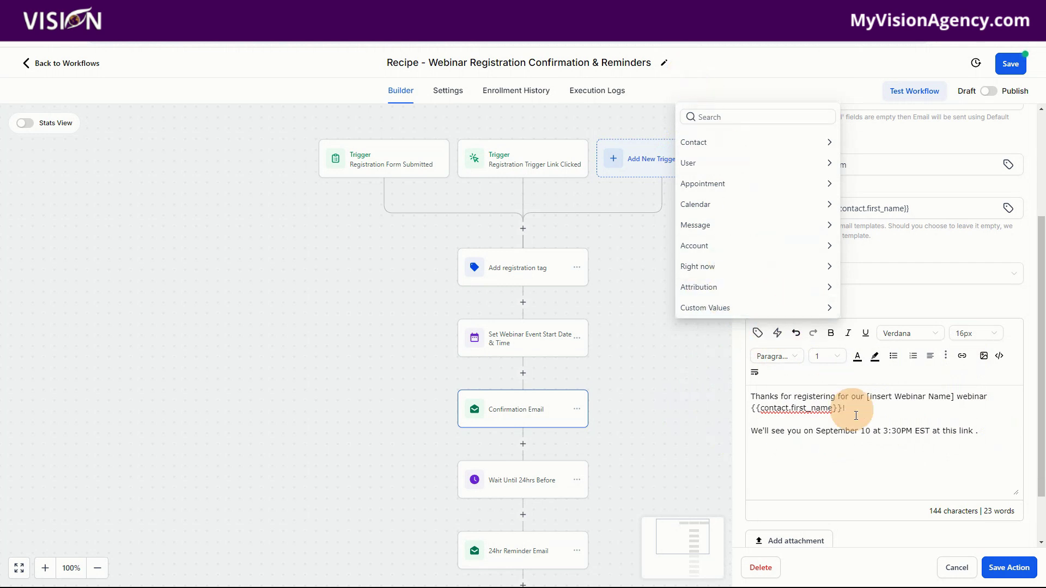
pyautogui.click(845, 461)
# Insert the Zoom Link Webinar trigger link after "at this link" in the Confirmation Email message and save the action
pyautogui.click(987, 429)
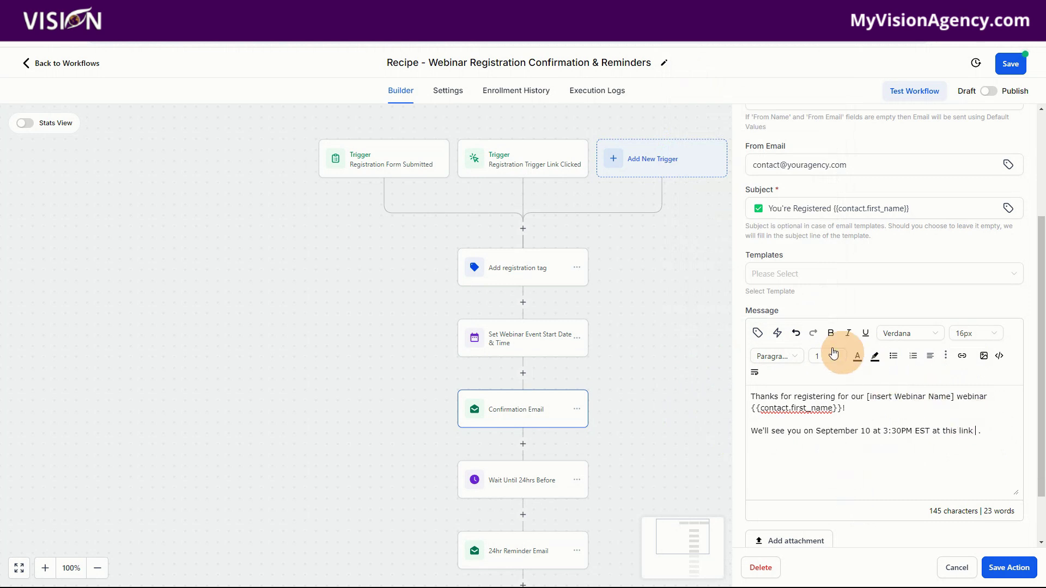
pyautogui.click(779, 334)
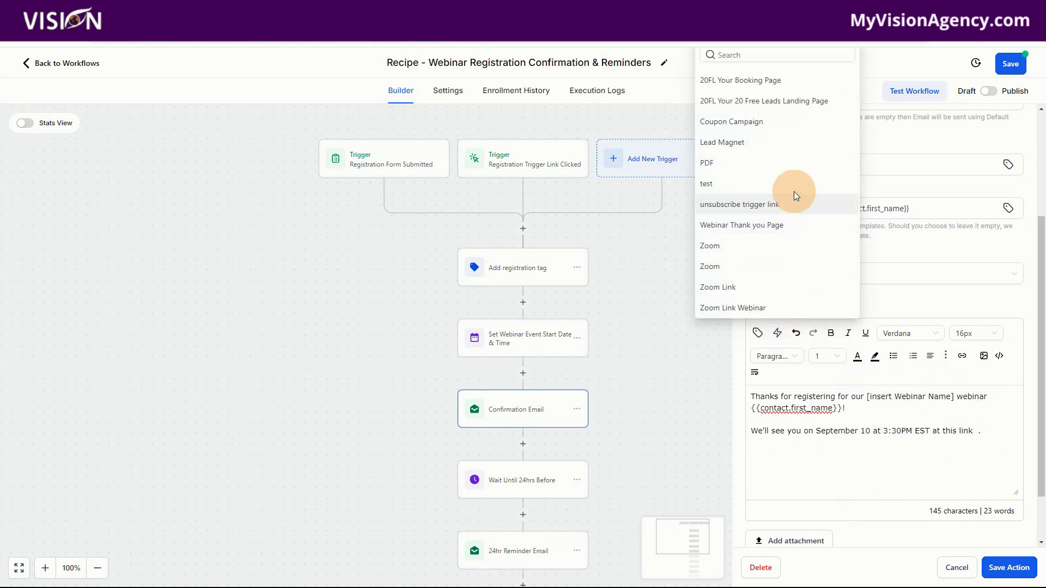
pyautogui.click(738, 308)
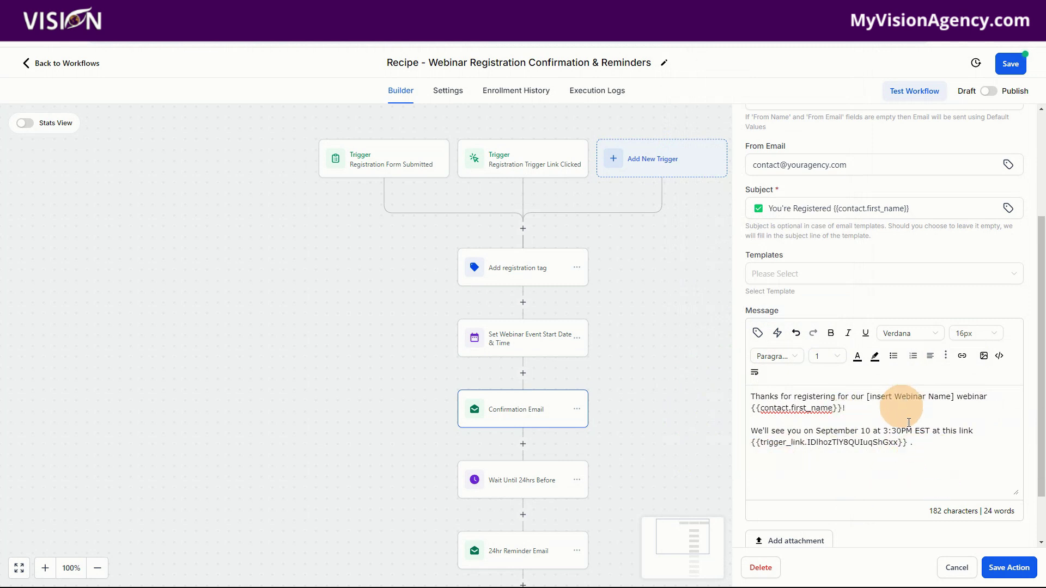
pyautogui.click(1008, 567)
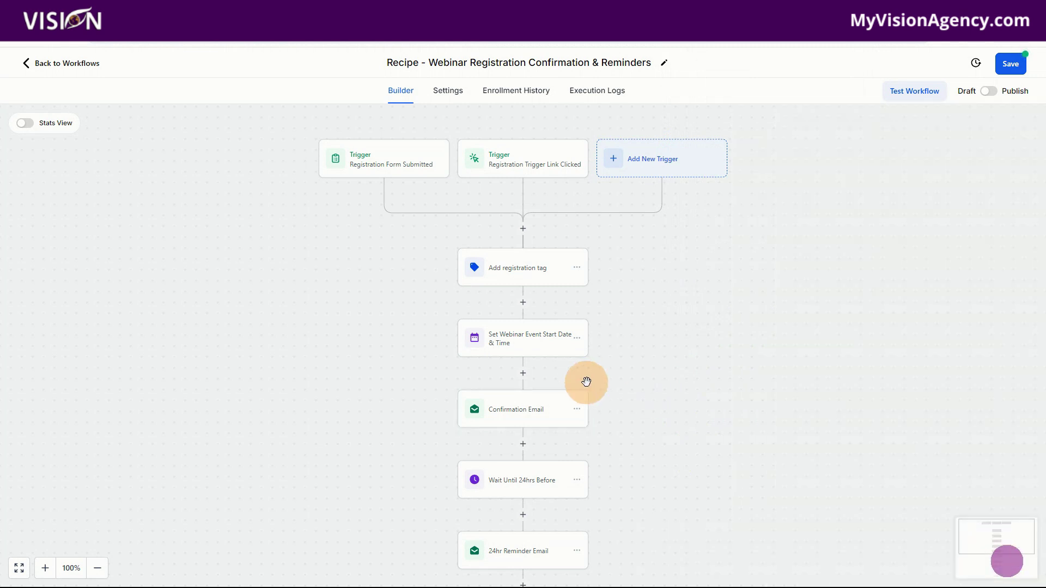
# Review the timing settings of the Wait Until 24hrs Before action and save the action
pyautogui.click(510, 487)
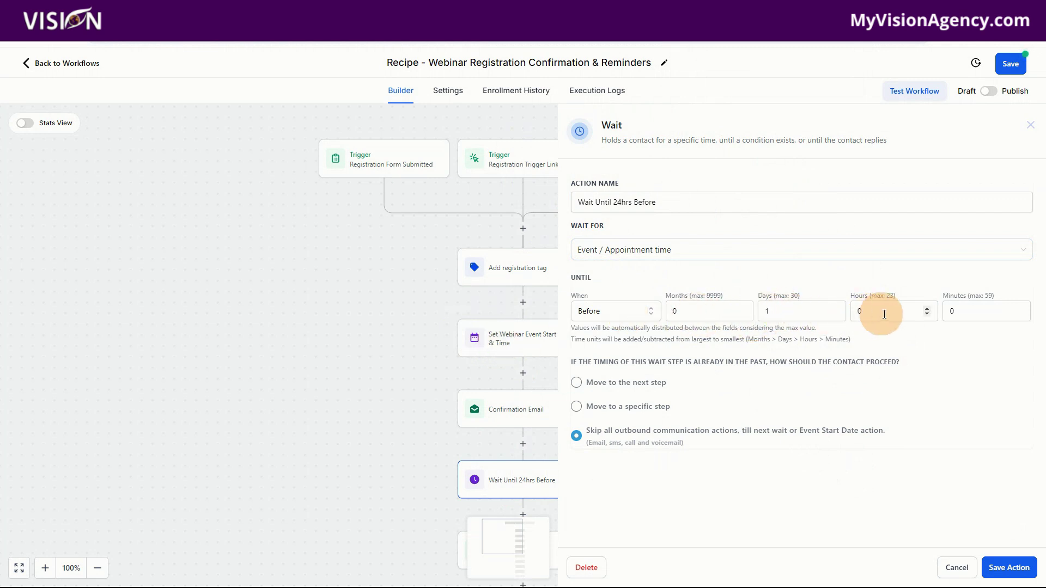
pyautogui.click(1008, 567)
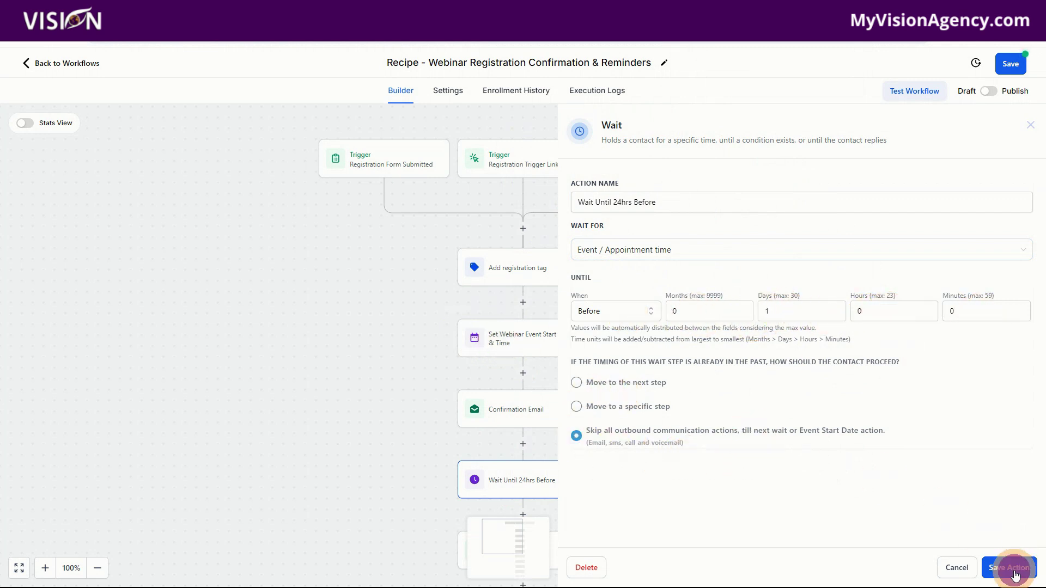
# Replace the webinar link placeholder in the 24hr Reminder Email message with the Zoom Link Webinar trigger link and save the action
pyautogui.scroll(-3, 548, 424)
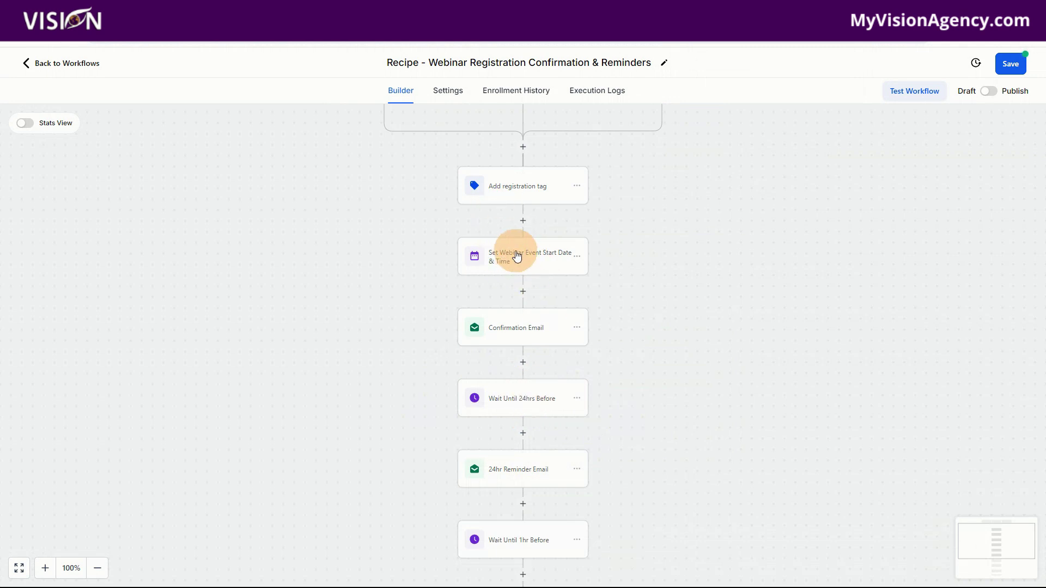
pyautogui.click(526, 475)
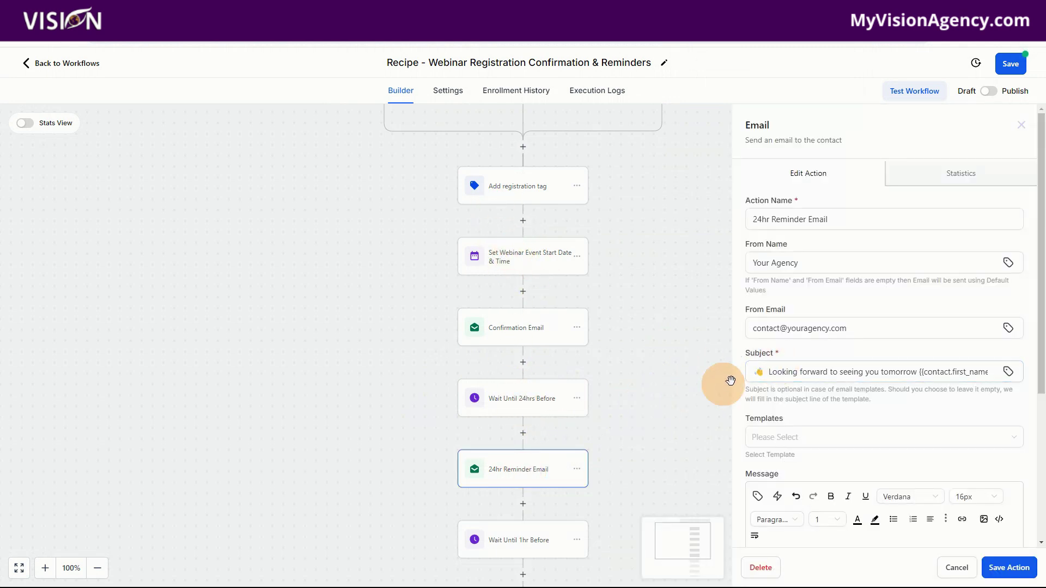
pyautogui.scroll(-5, 906, 296)
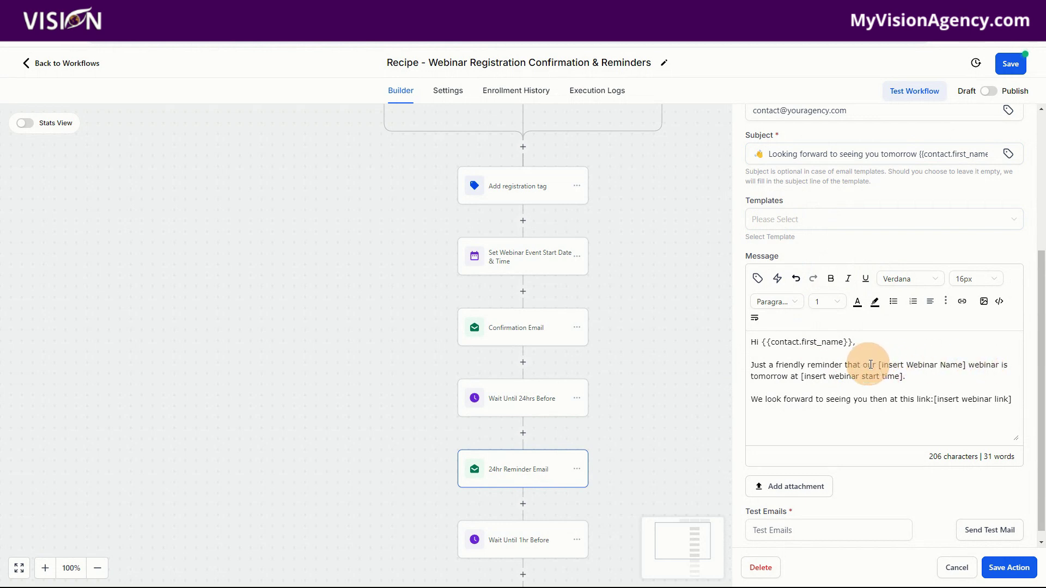
pyautogui.moveTo(966, 365); pyautogui.dragTo(874, 366)
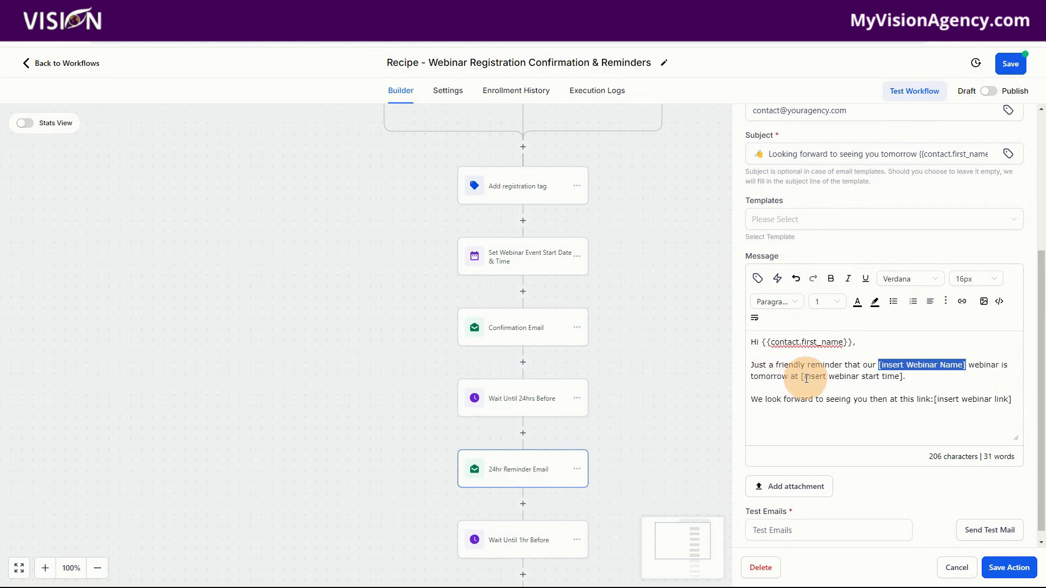
pyautogui.moveTo(801, 378); pyautogui.dragTo(904, 377)
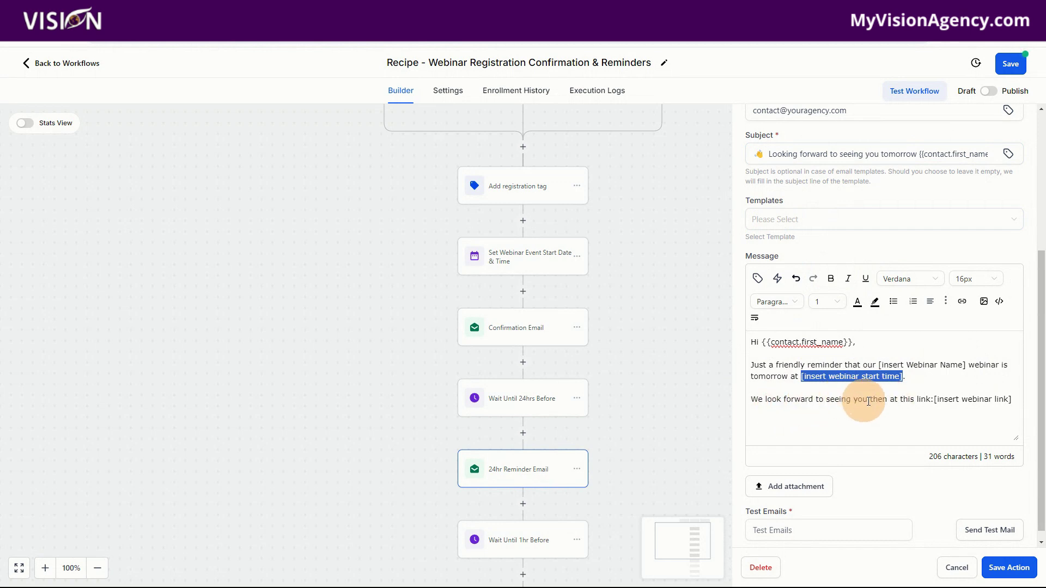
pyautogui.moveTo(935, 399); pyautogui.dragTo(1017, 400)
pyautogui.press('BackSpace')
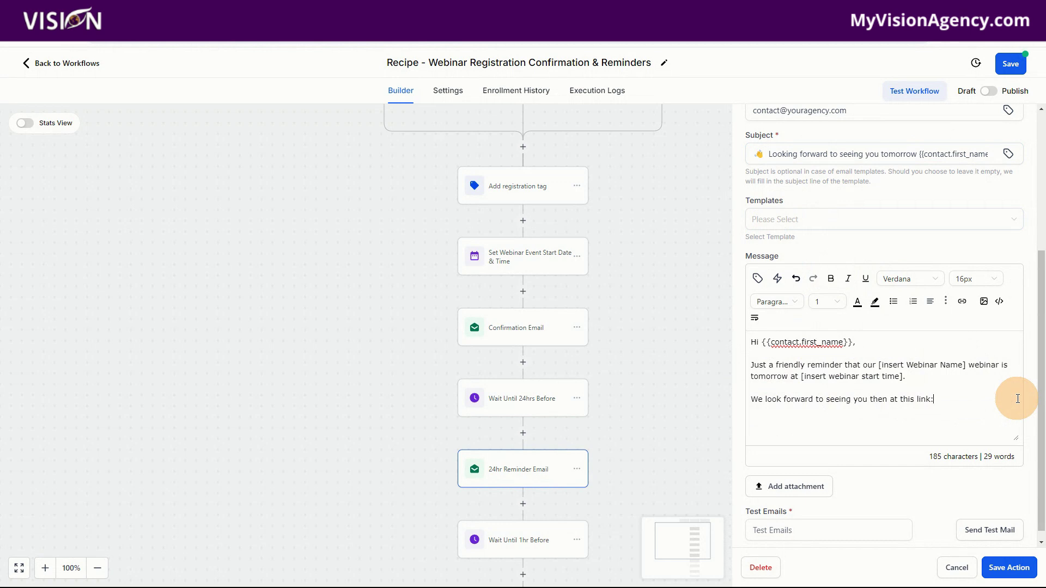
pyautogui.click(777, 279)
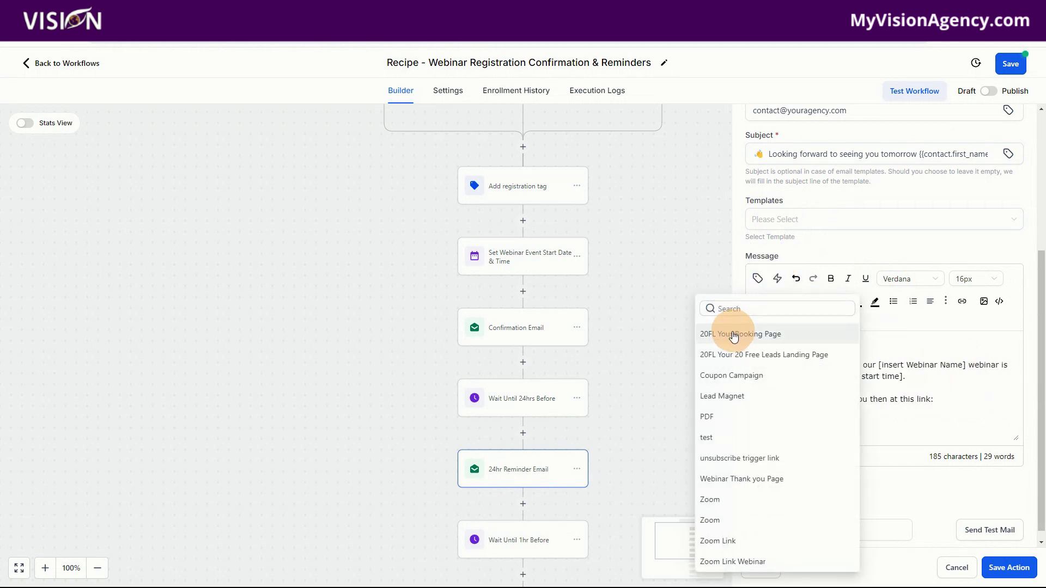
pyautogui.click(761, 561)
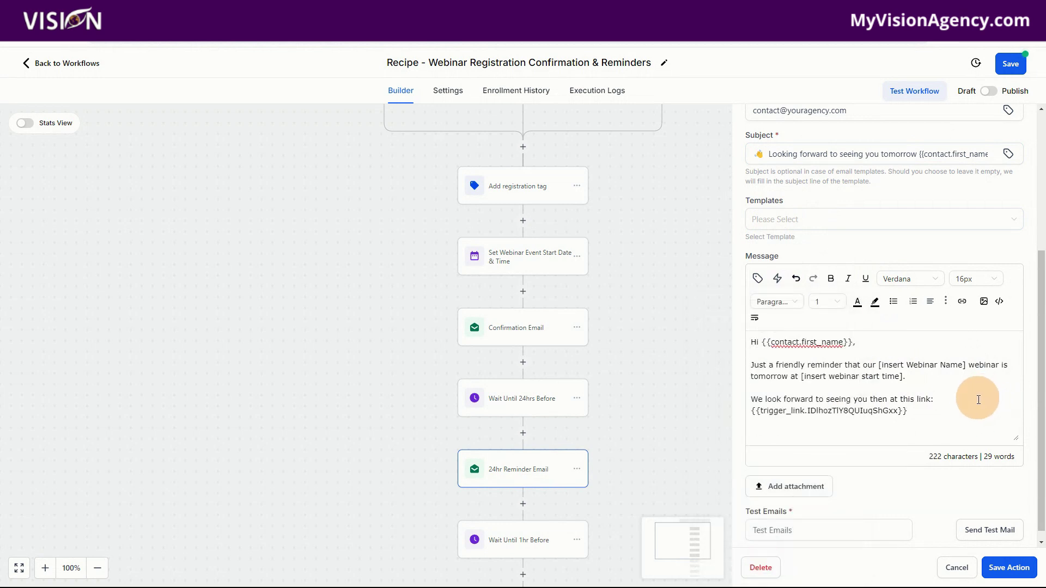
pyautogui.click(1007, 568)
# Review the timing settings of the Wait Until 1hr Before action and close it without saving
pyautogui.scroll(-2, 544, 419)
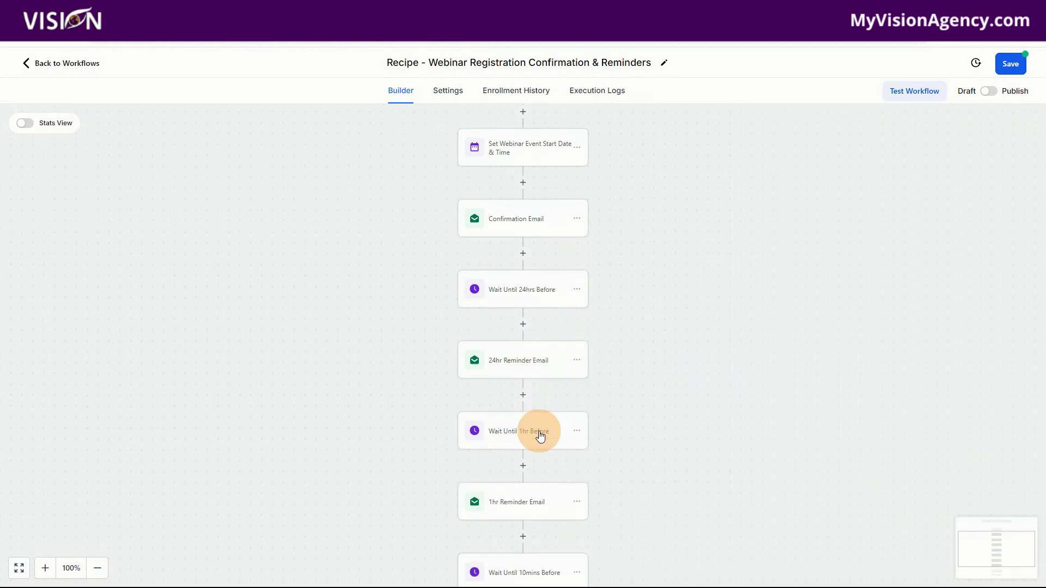
pyautogui.click(526, 433)
pyautogui.click(525, 432)
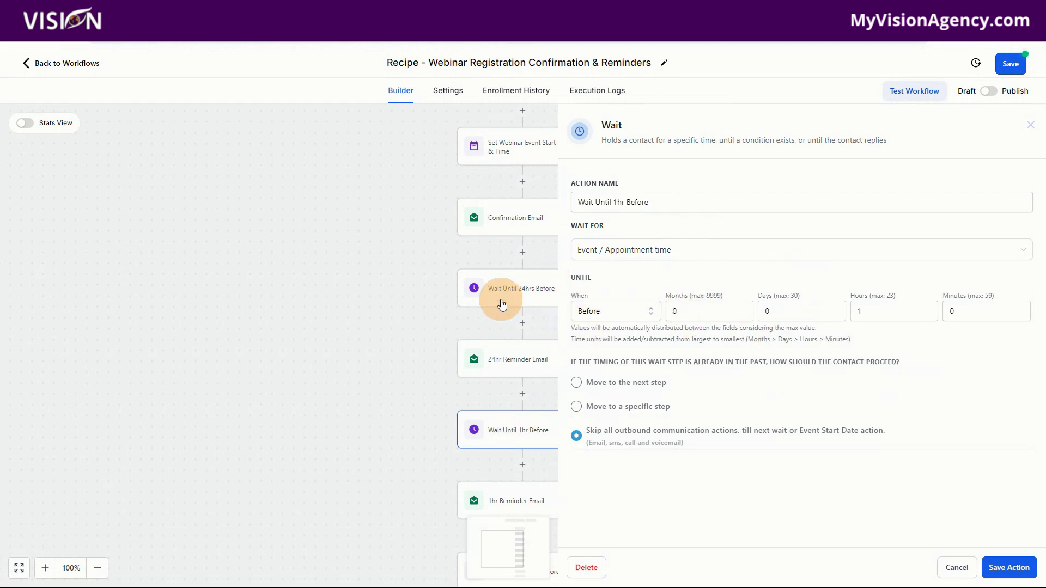
pyautogui.click(963, 566)
# Replace the webinar link placeholder in the 1hr Reminder Email message with the Zoom Link Webinar trigger link and save the action
pyautogui.scroll(-2, 518, 485)
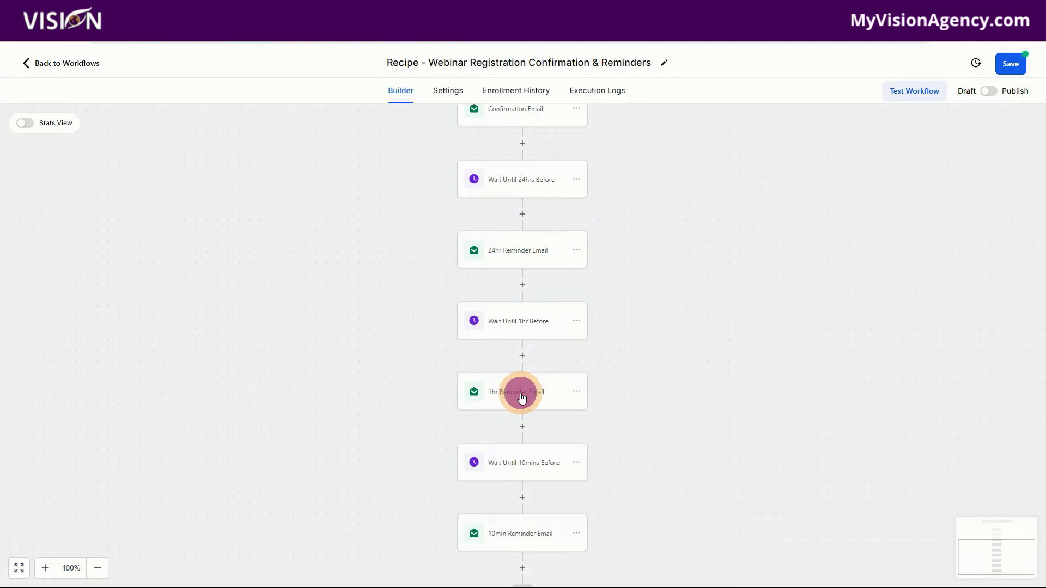
pyautogui.click(521, 397)
pyautogui.scroll(-1, 889, 315)
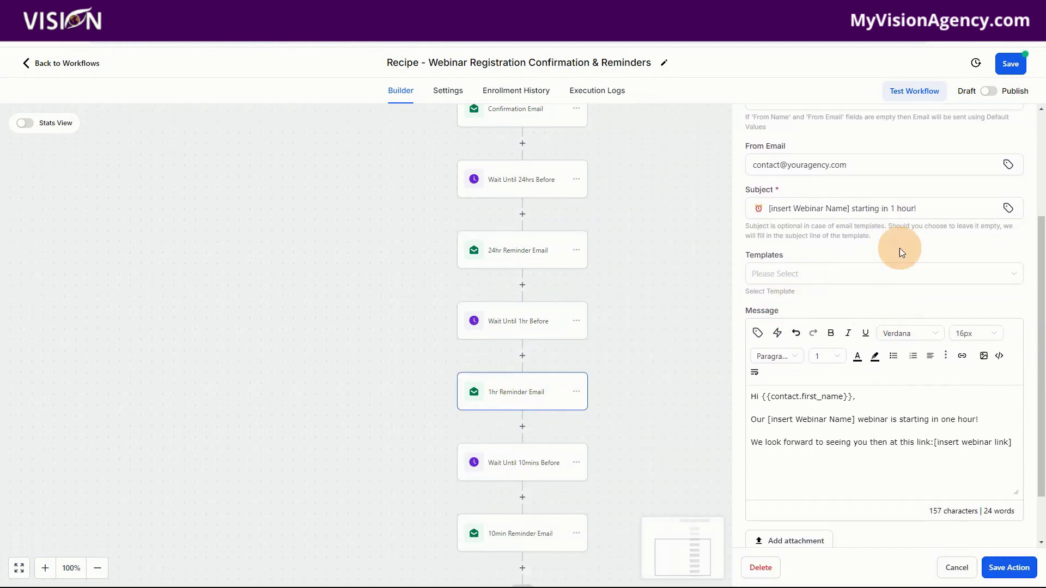
pyautogui.click(831, 208)
pyautogui.moveTo(850, 208); pyautogui.dragTo(763, 208)
pyautogui.click(770, 419)
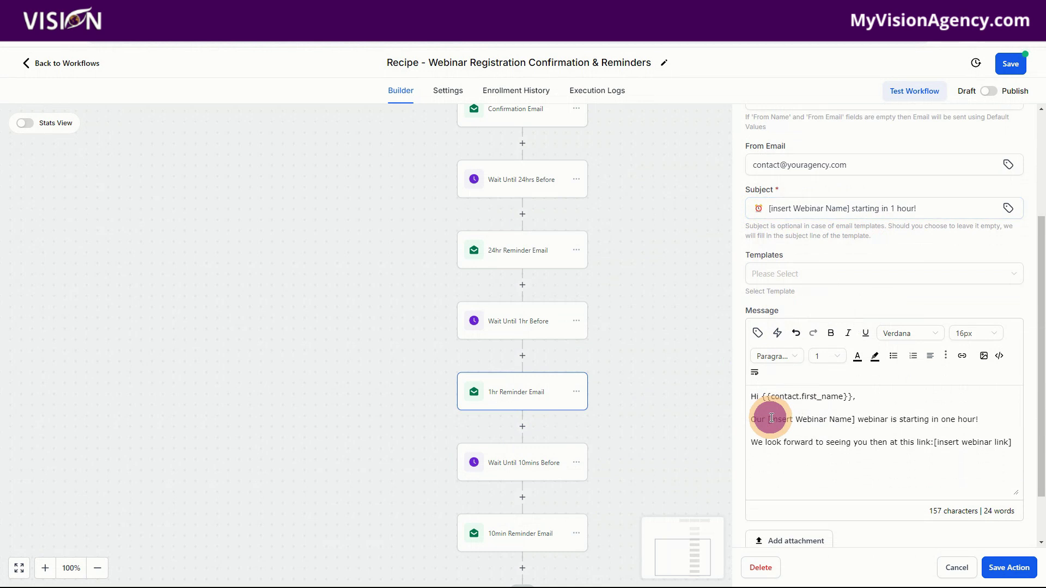
pyautogui.moveTo(934, 446); pyautogui.dragTo(1011, 446)
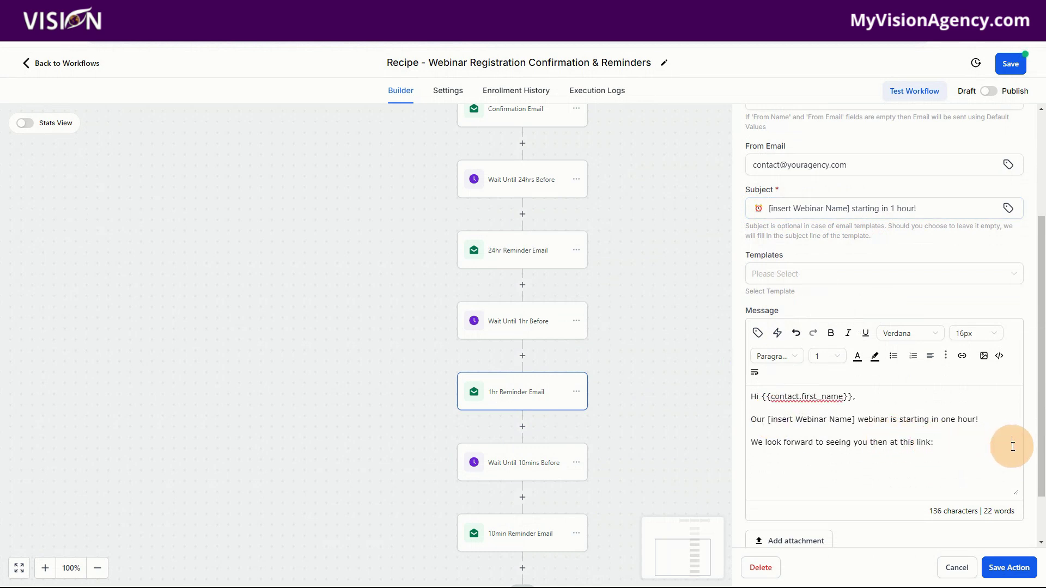
pyautogui.click(779, 334)
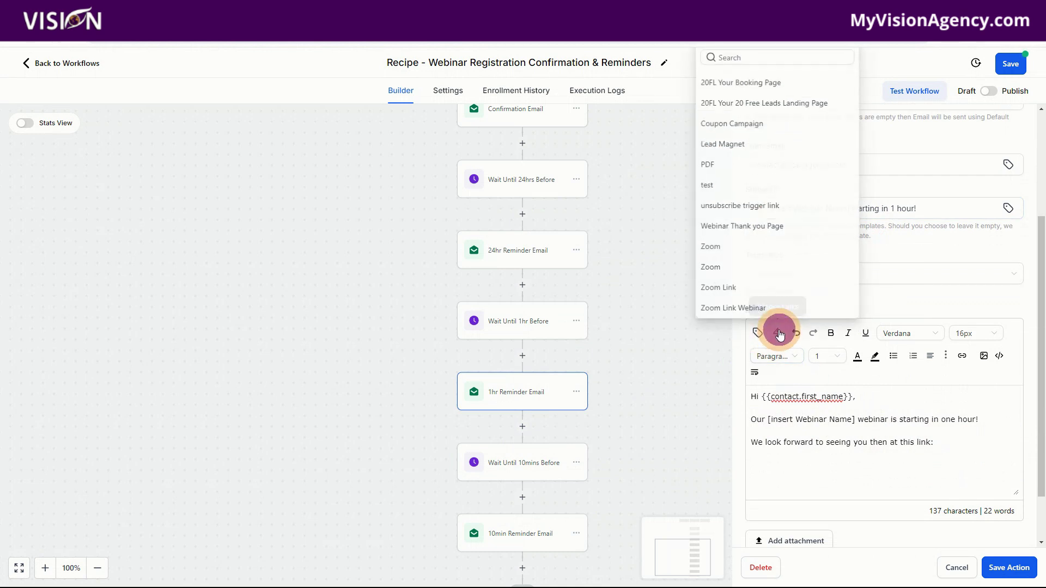
pyautogui.click(739, 307)
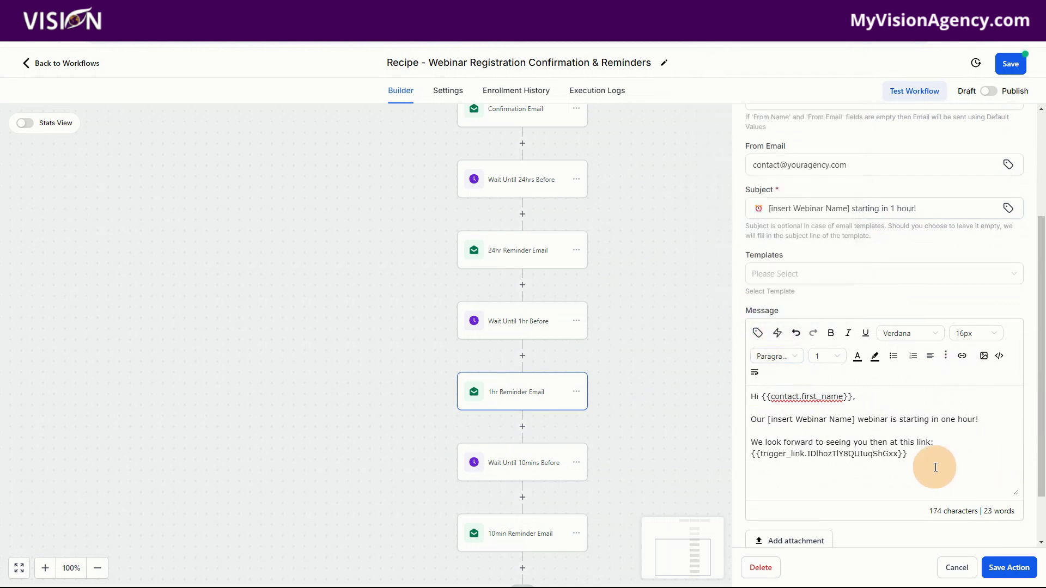
pyautogui.click(1007, 568)
# Review the timing settings of the Wait Until 10mins Before action and close it without saving
pyautogui.scroll(-3, 520, 455)
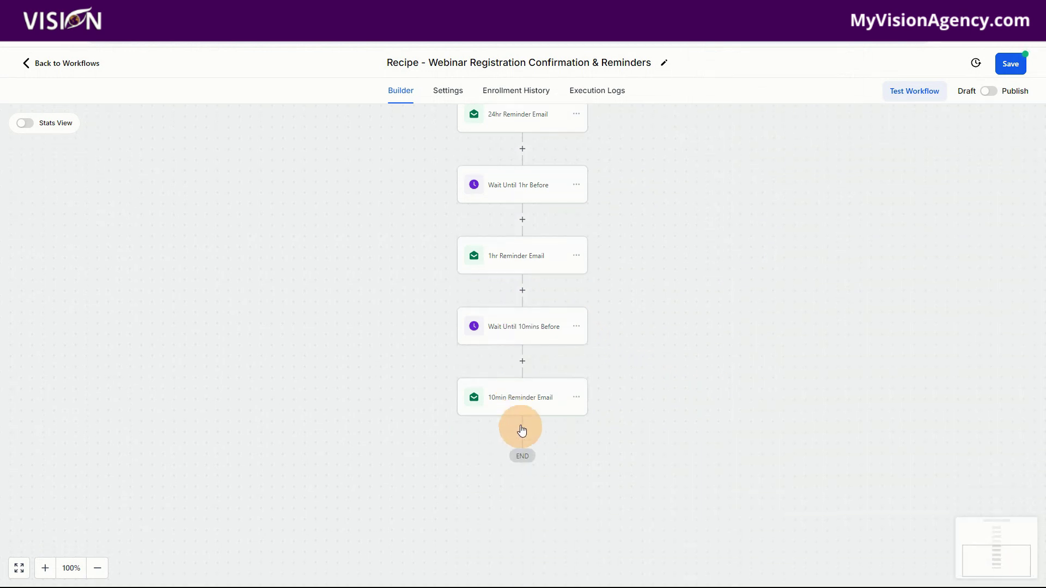
pyautogui.click(516, 332)
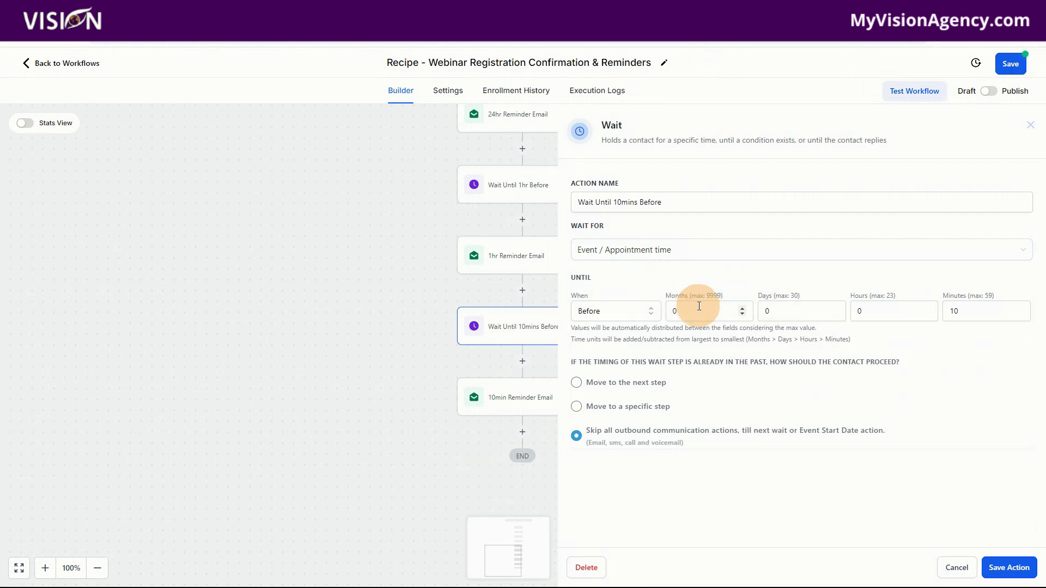
pyautogui.click(954, 569)
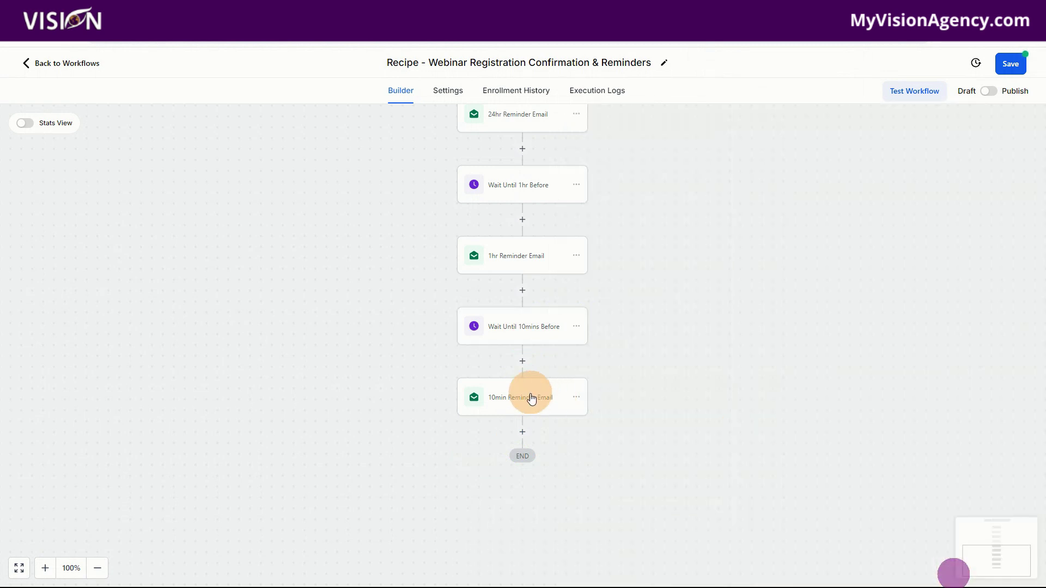
# Replace the webinar link placeholder in the 10min Reminder Email message with the Zoom Link Webinar trigger link and save the action and workflow
pyautogui.click(531, 398)
pyautogui.scroll(-2, 850, 327)
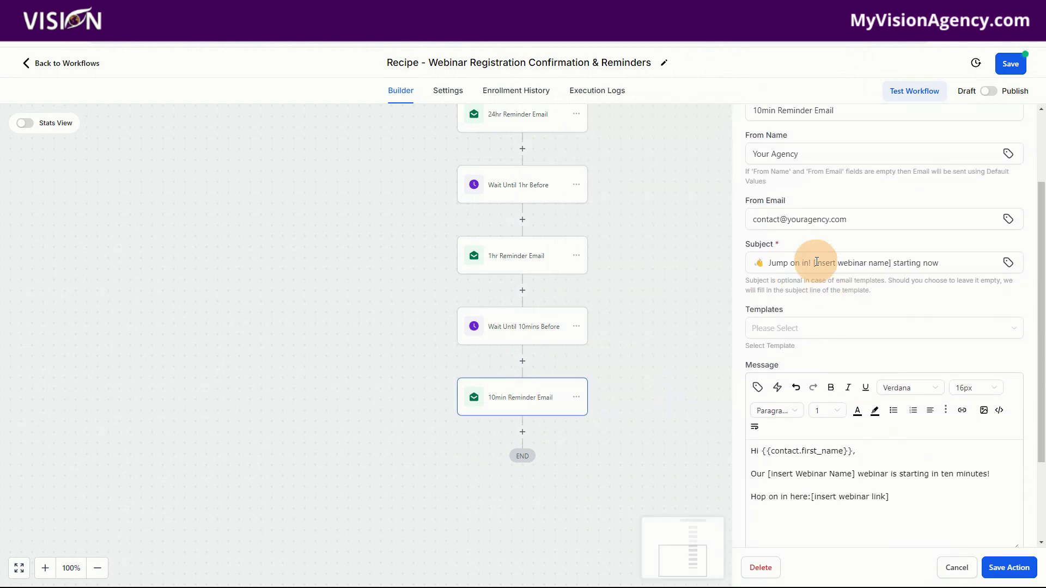
pyautogui.scroll(-2, 915, 299)
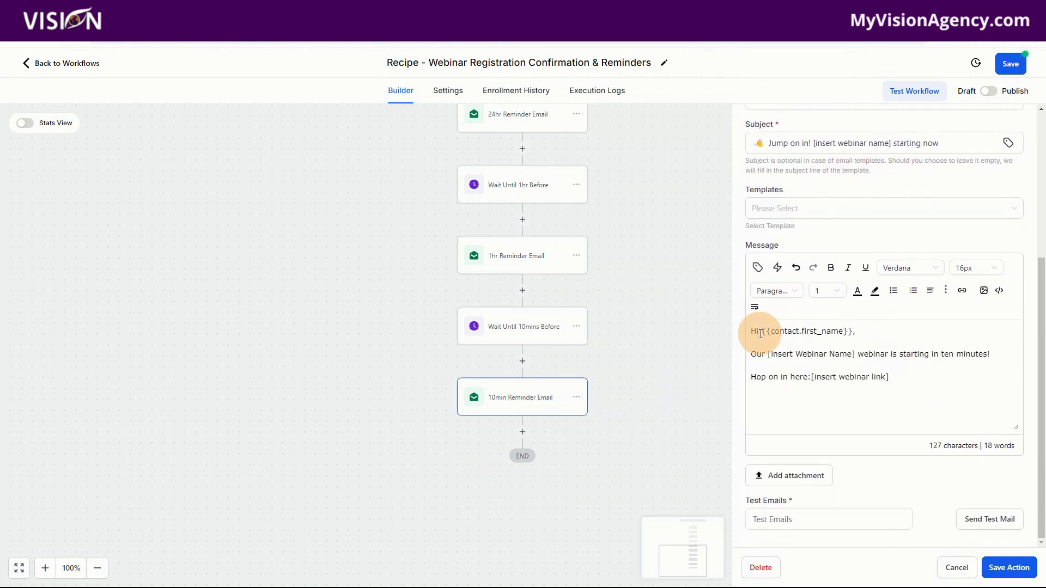
pyautogui.moveTo(768, 357); pyautogui.dragTo(858, 358)
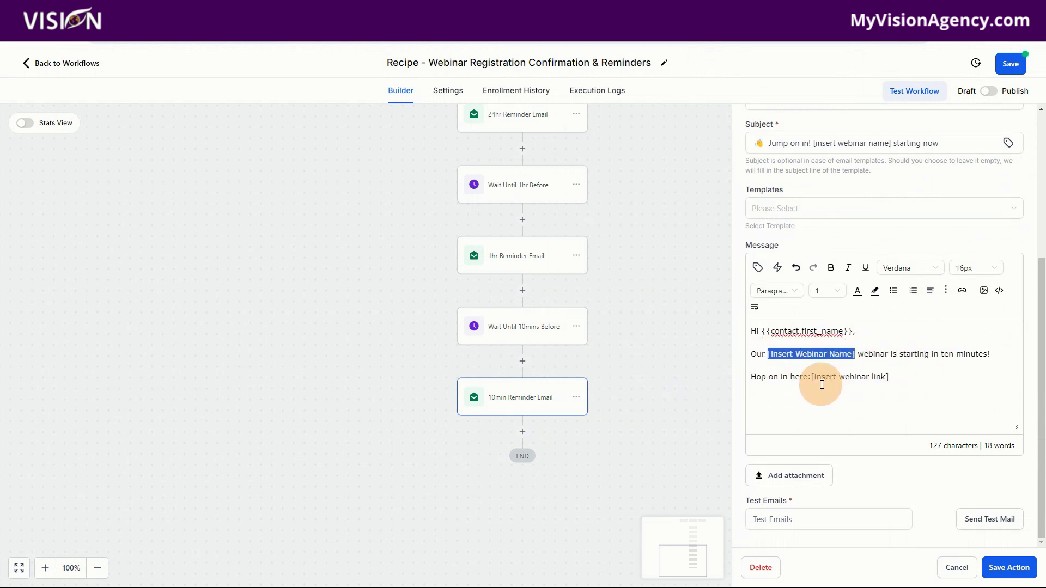
pyautogui.moveTo(812, 378); pyautogui.dragTo(902, 377)
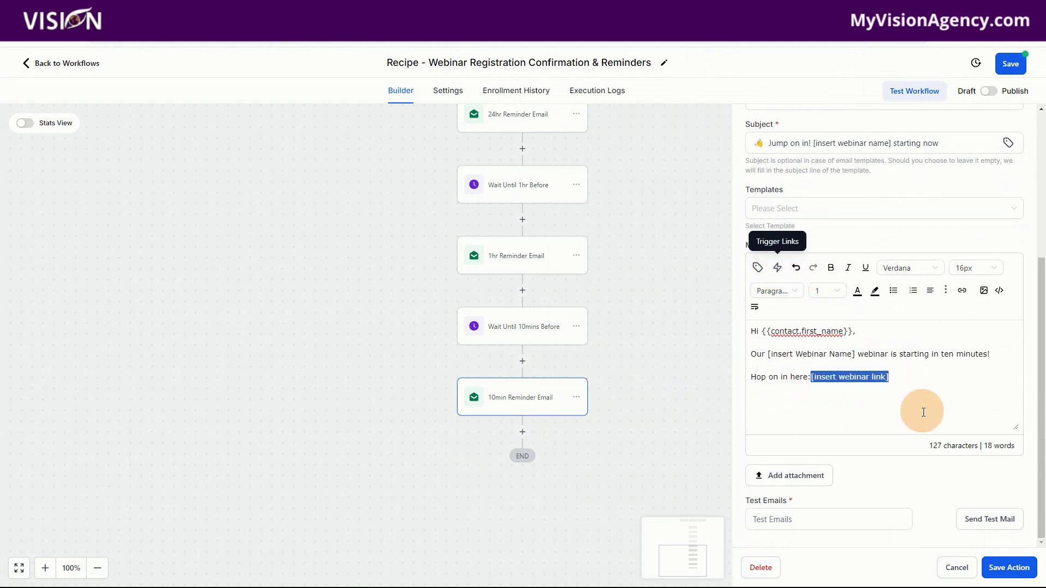
pyautogui.press('BackSpace')
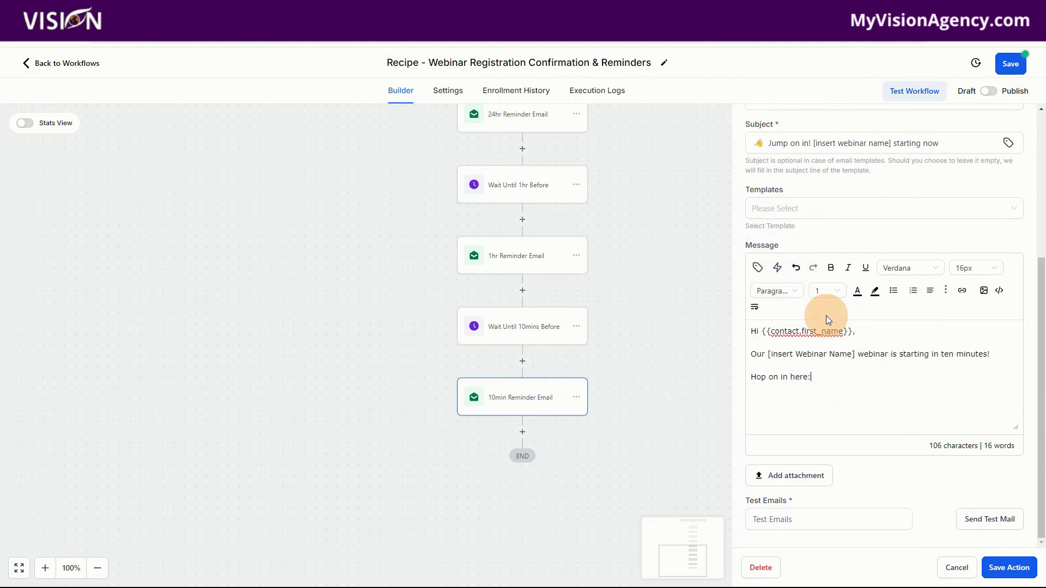
pyautogui.click(777, 269)
pyautogui.click(759, 545)
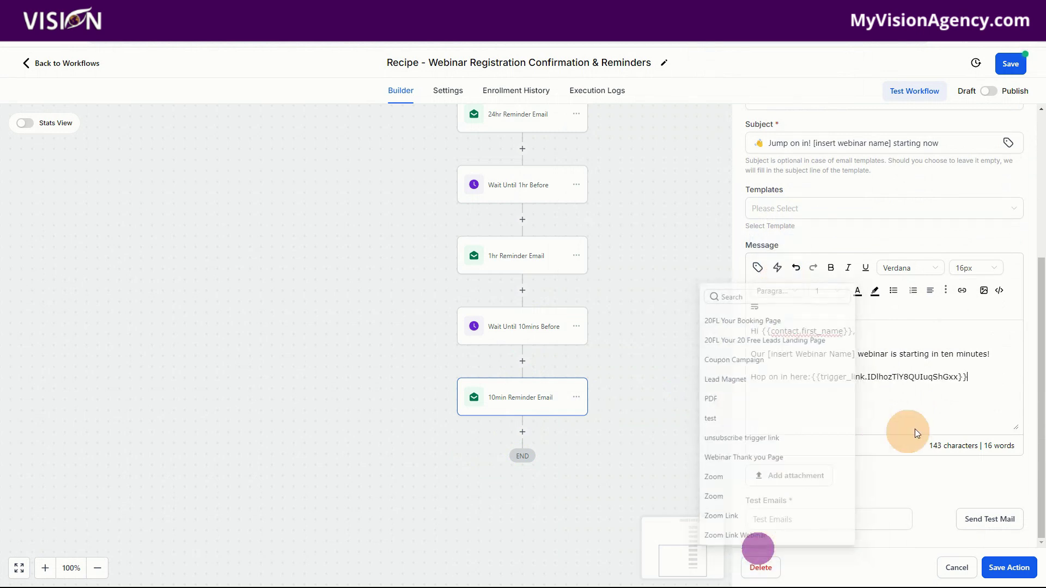
pyautogui.click(1005, 567)
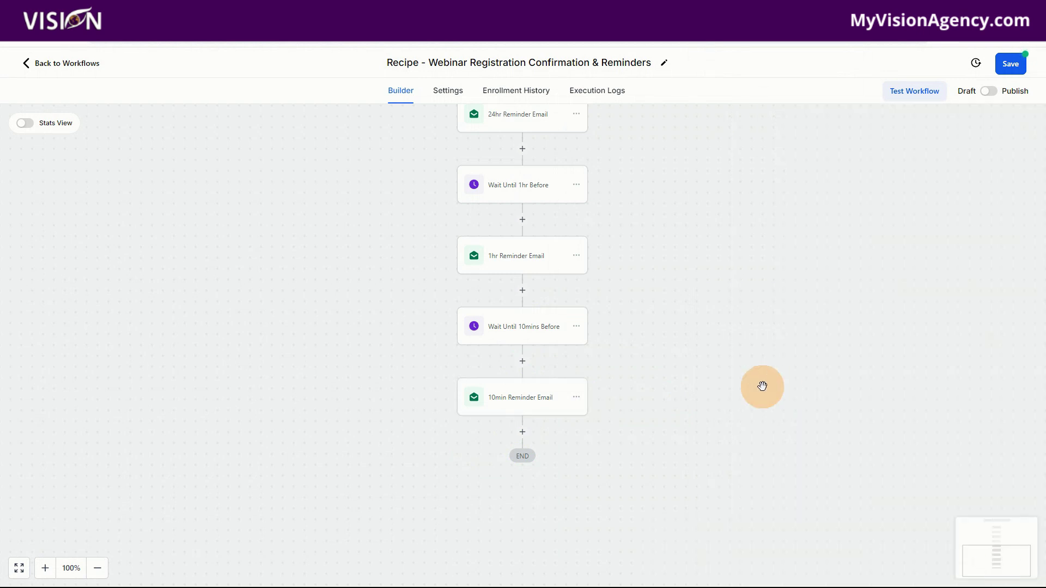
pyautogui.click(1009, 64)
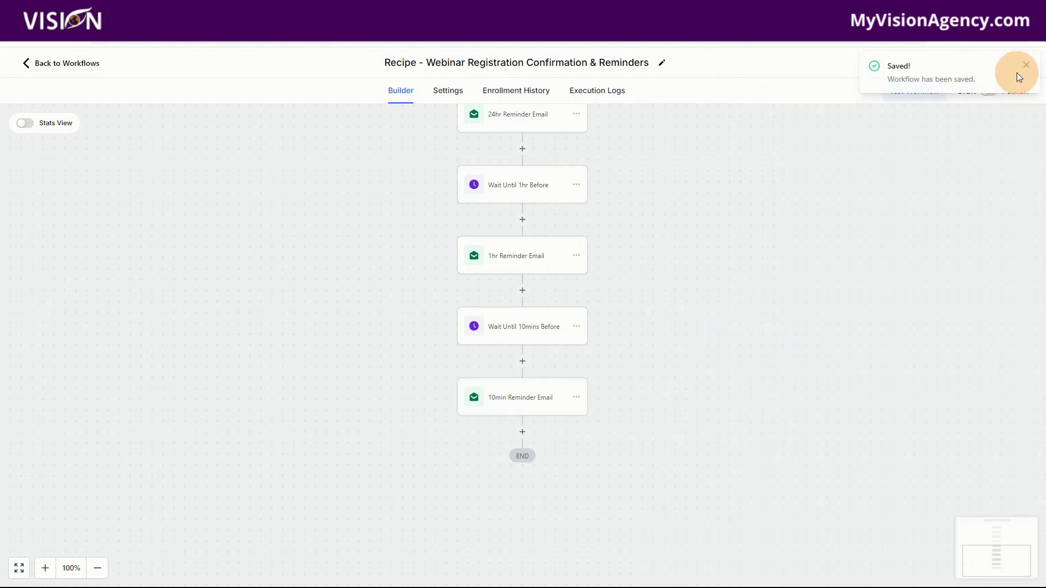
pyautogui.click(1025, 65)
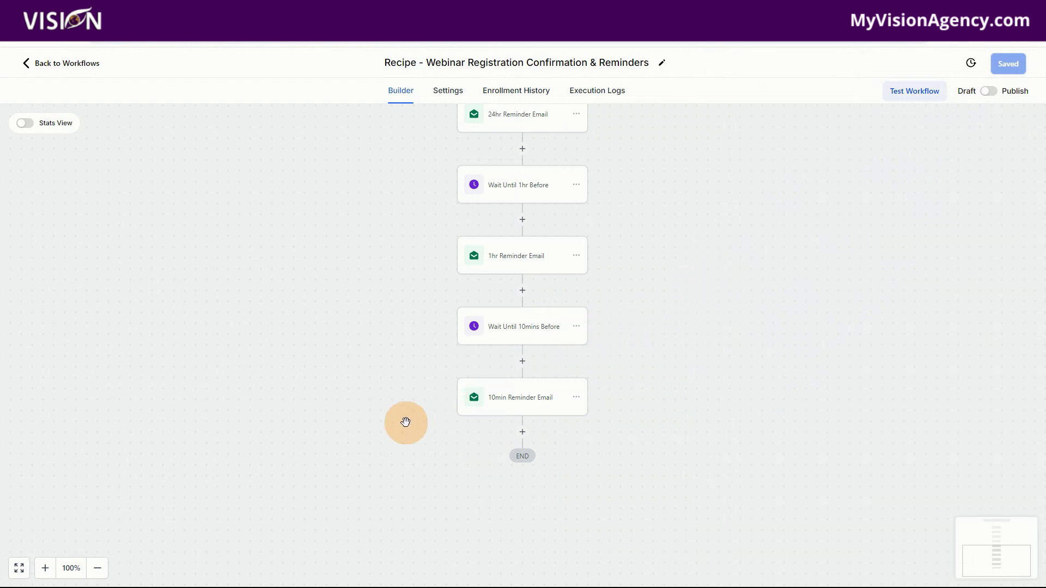
# Add a Wait action after the 10min Reminder Email and set it to wait for Event / Appointment time
pyautogui.click(523, 433)
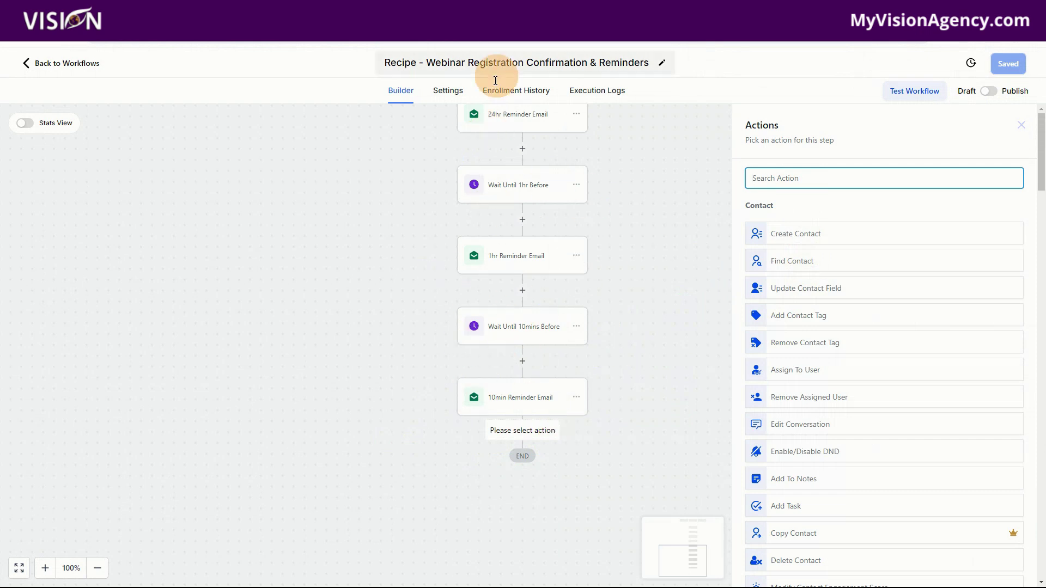
pyautogui.scroll(6, 497, 373)
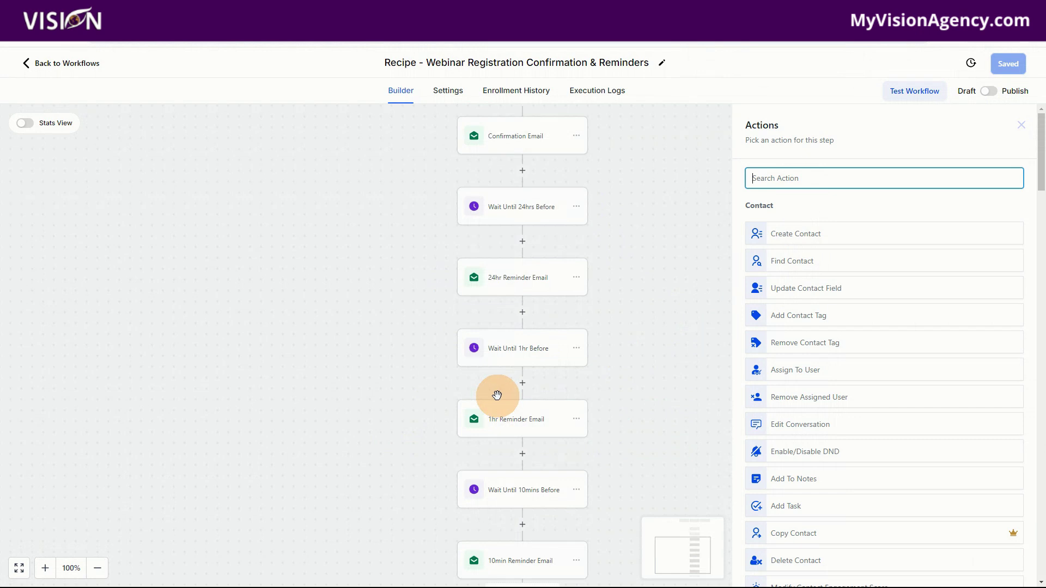
pyautogui.scroll(2, 492, 320)
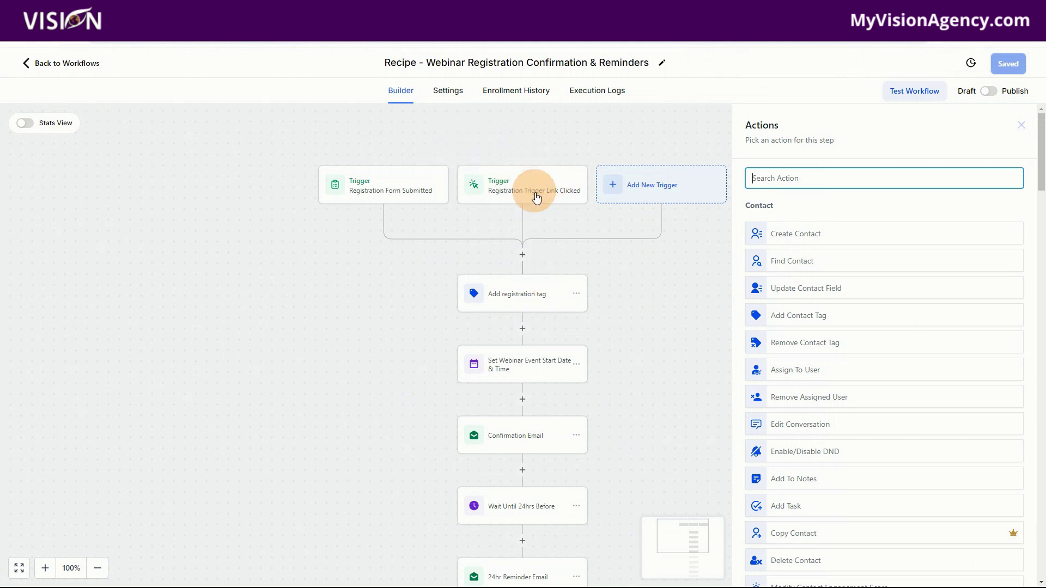
pyautogui.scroll(-8, 544, 375)
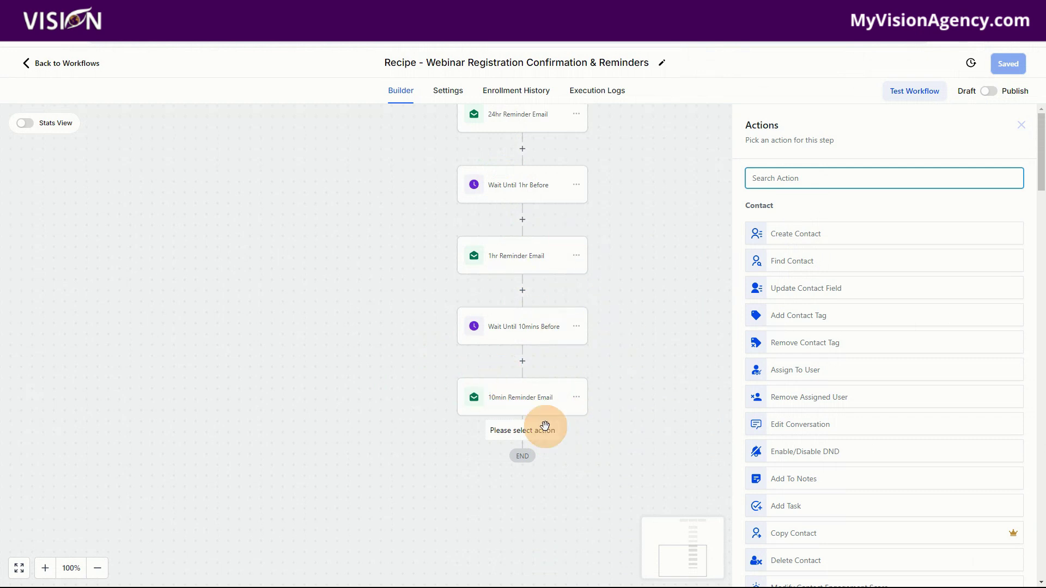
pyautogui.write('wait')
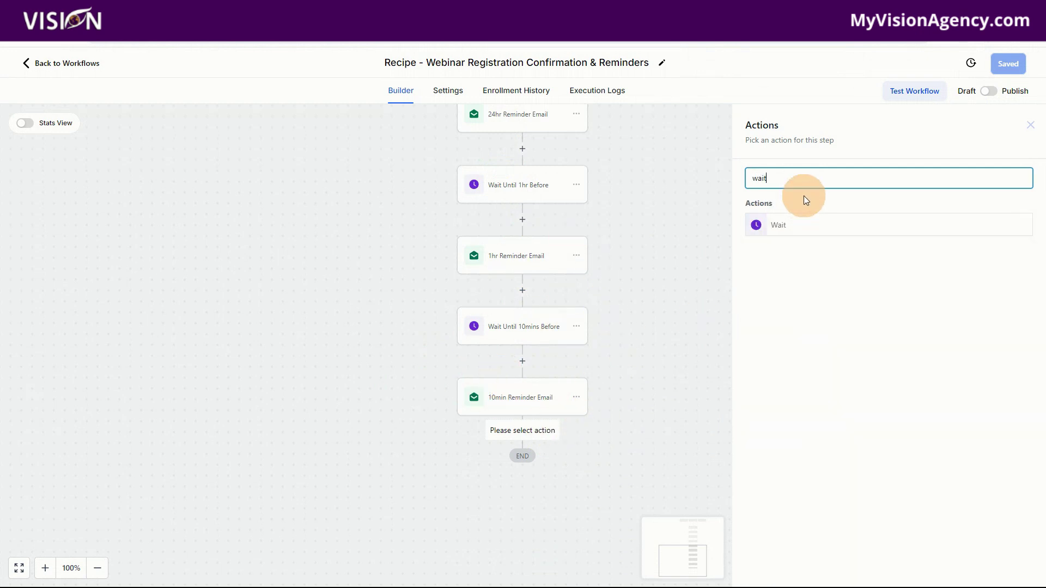
pyautogui.click(822, 229)
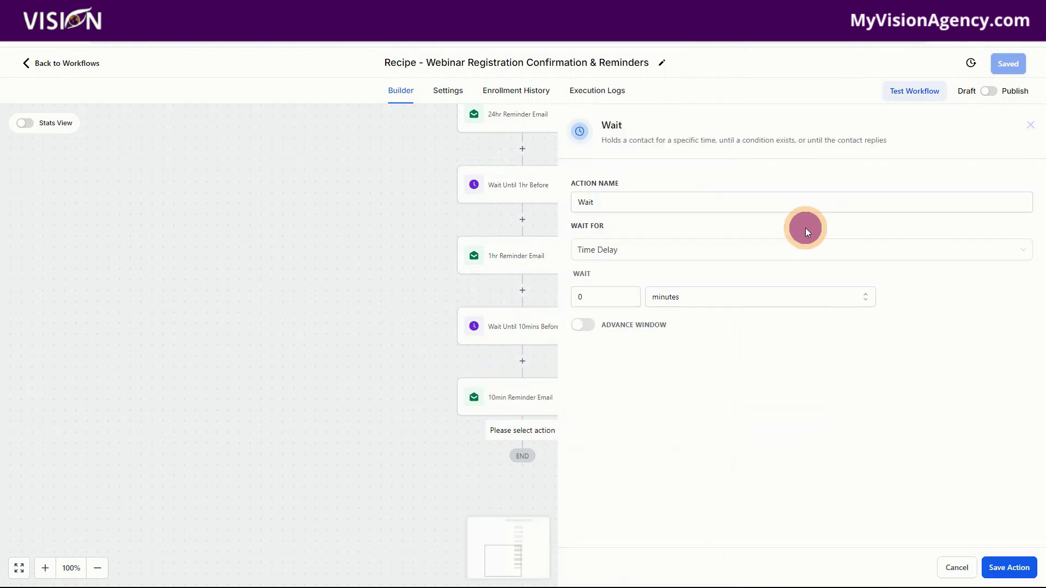
pyautogui.click(619, 252)
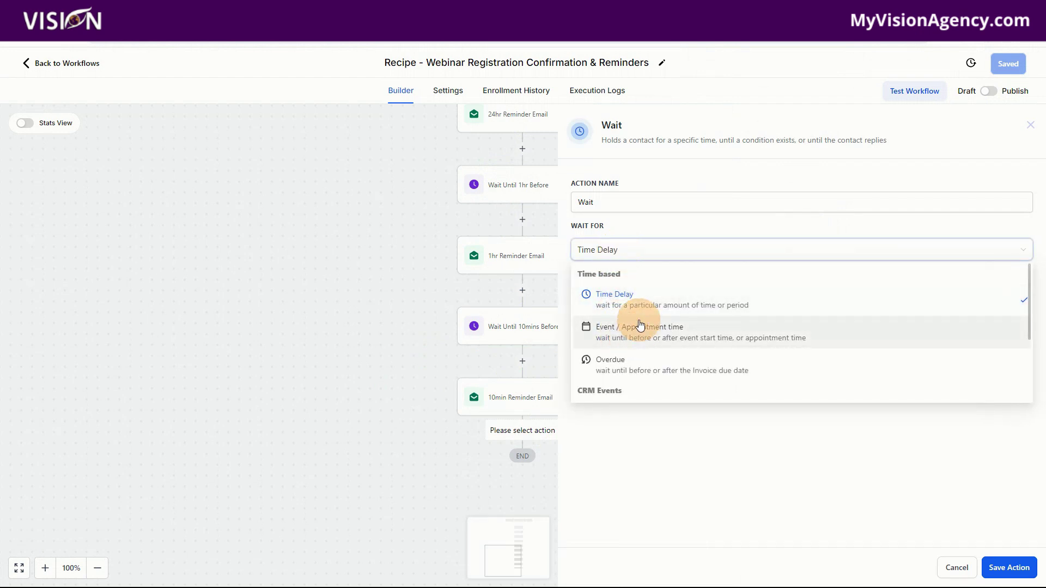
pyautogui.scroll(-3, 713, 384)
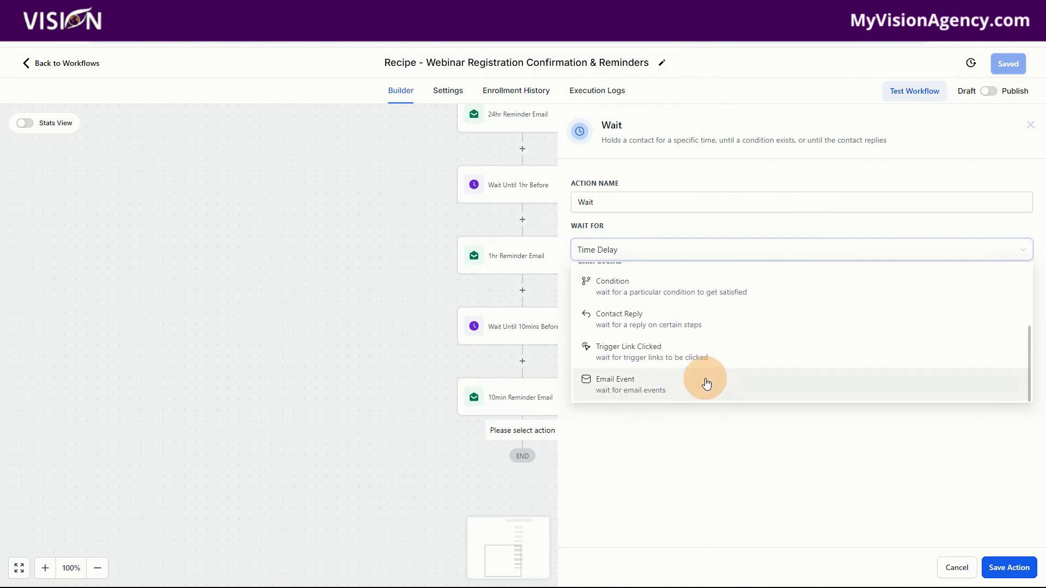
pyautogui.scroll(3, 686, 335)
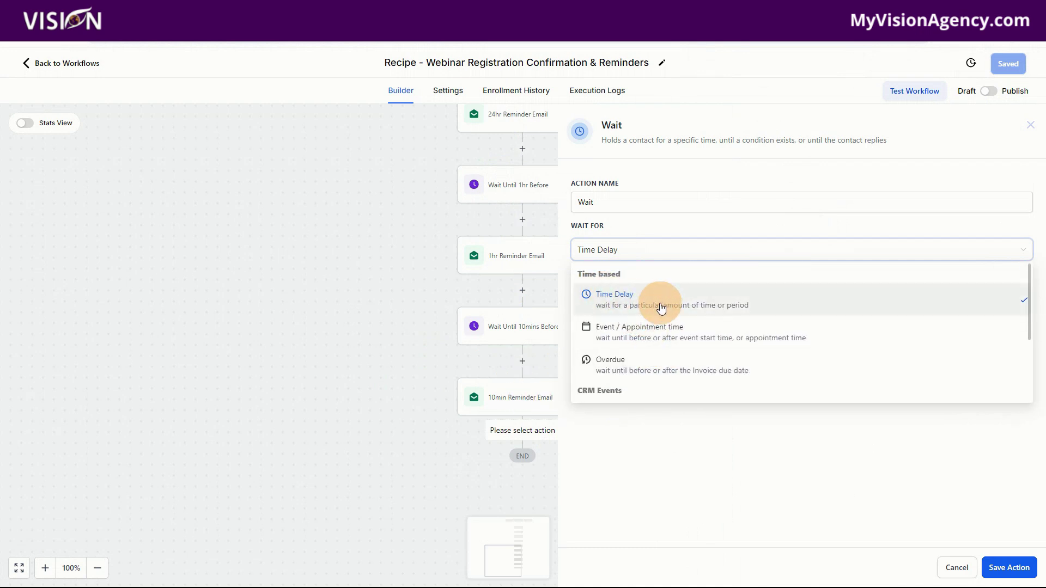
pyautogui.click(638, 299)
pyautogui.click(635, 254)
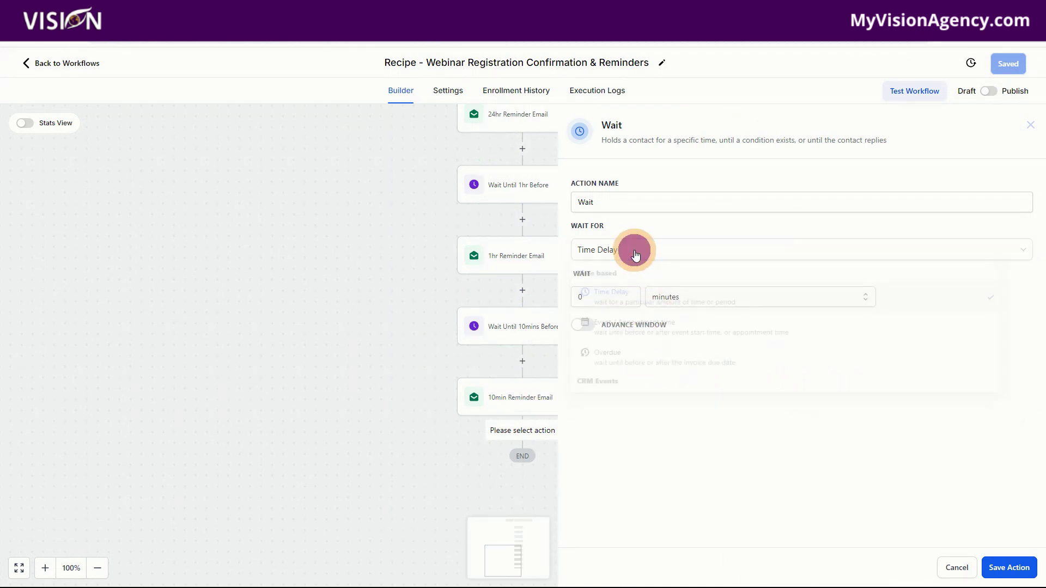
pyautogui.click(623, 330)
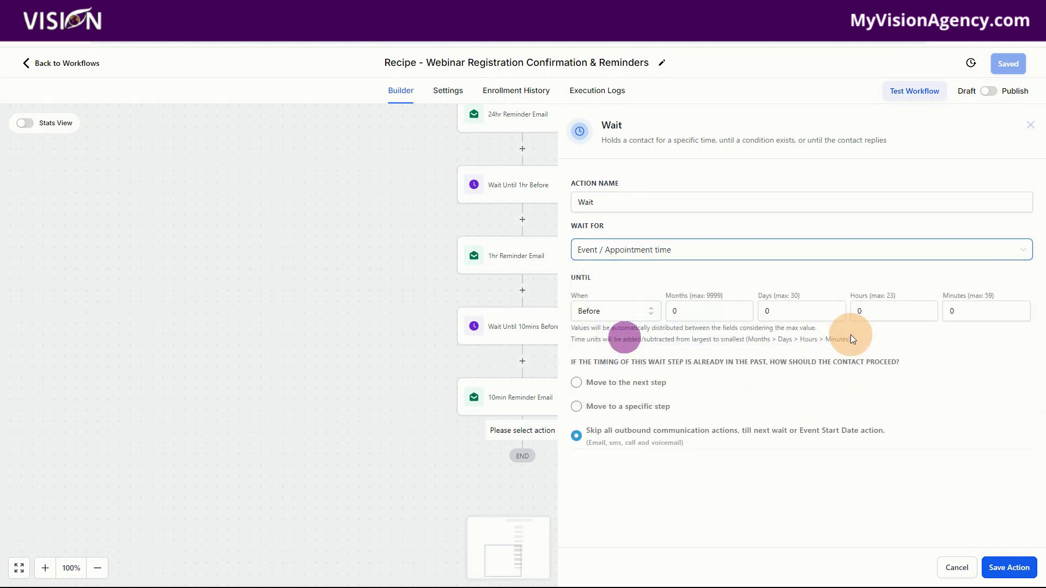
# Set the new Wait action to 1 hour and 10 minutes after the event time and save the action
pyautogui.doubleClick(873, 312)
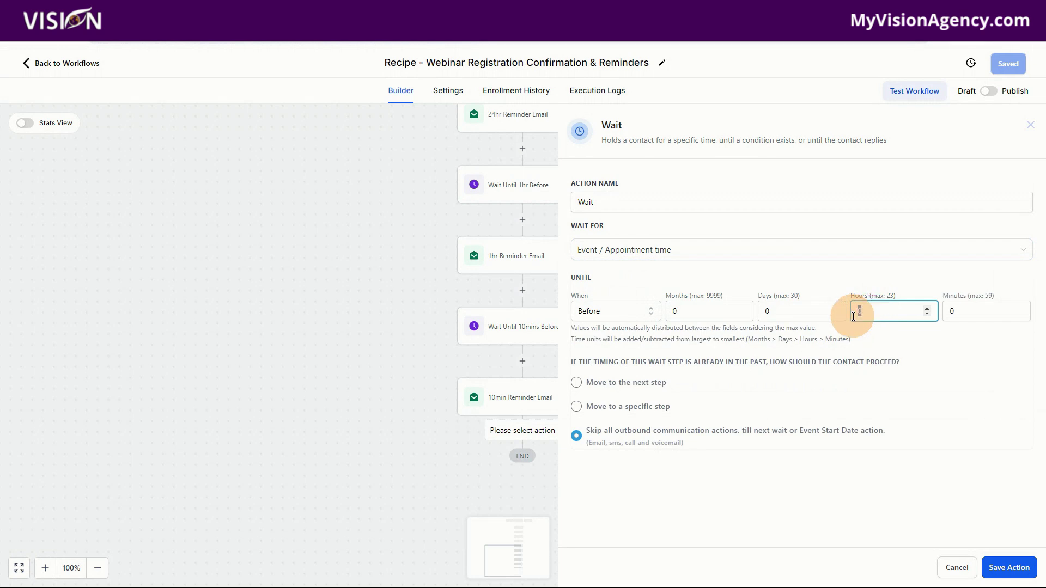
pyautogui.click(581, 311)
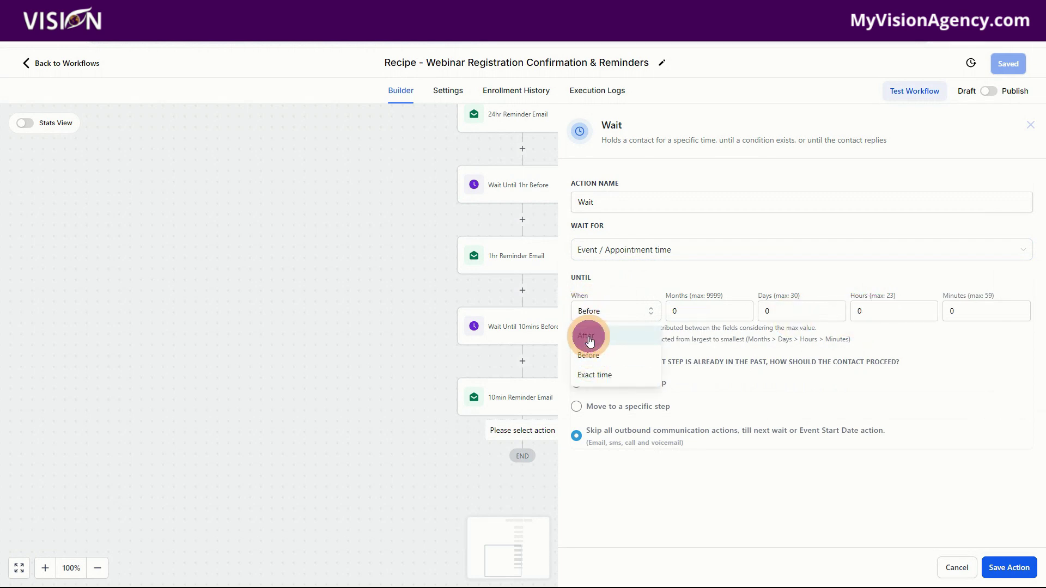
pyautogui.click(588, 336)
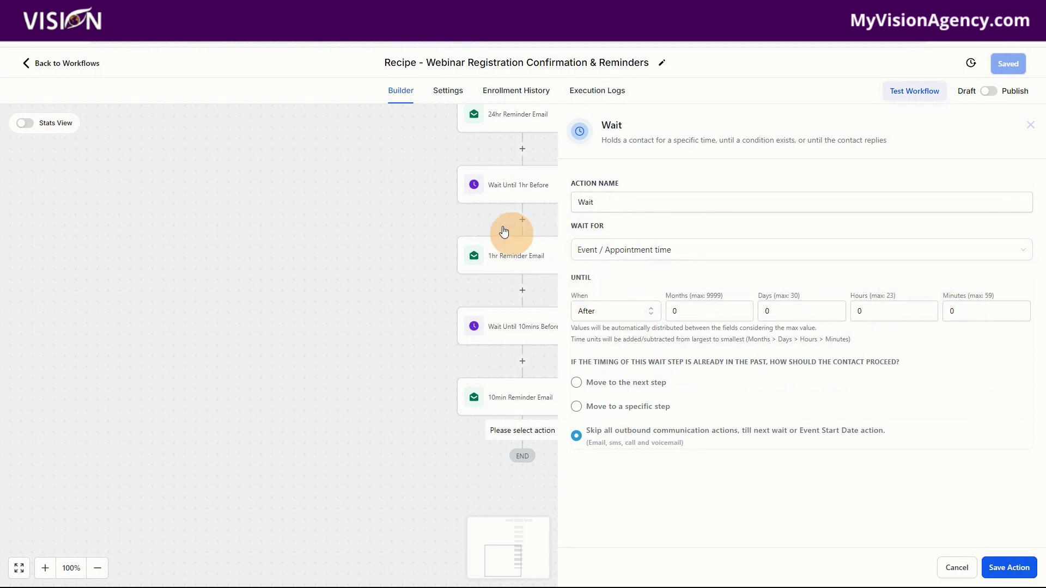
pyautogui.click(862, 310)
pyautogui.click(961, 317)
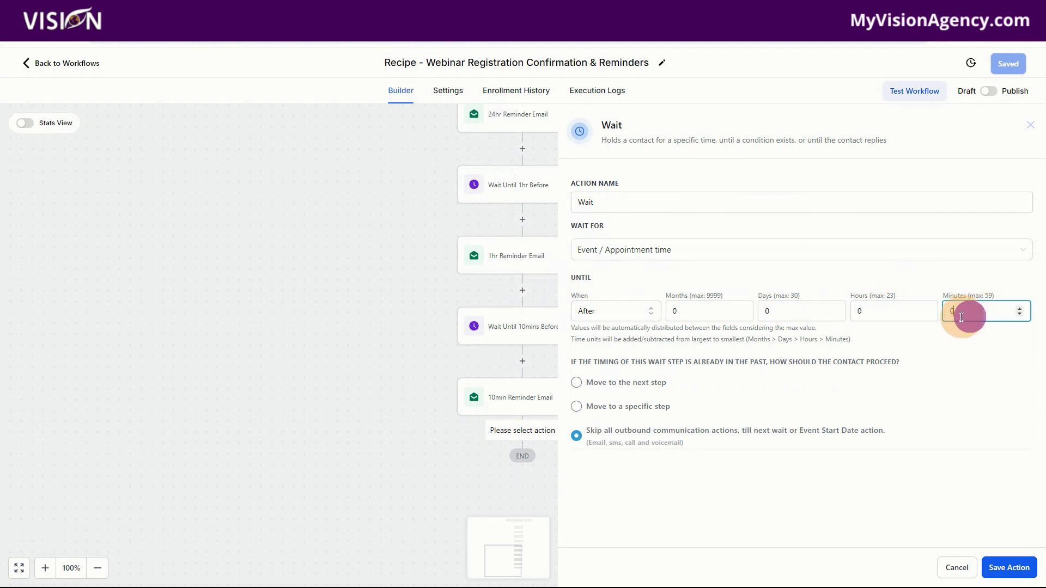
pyautogui.click(858, 311)
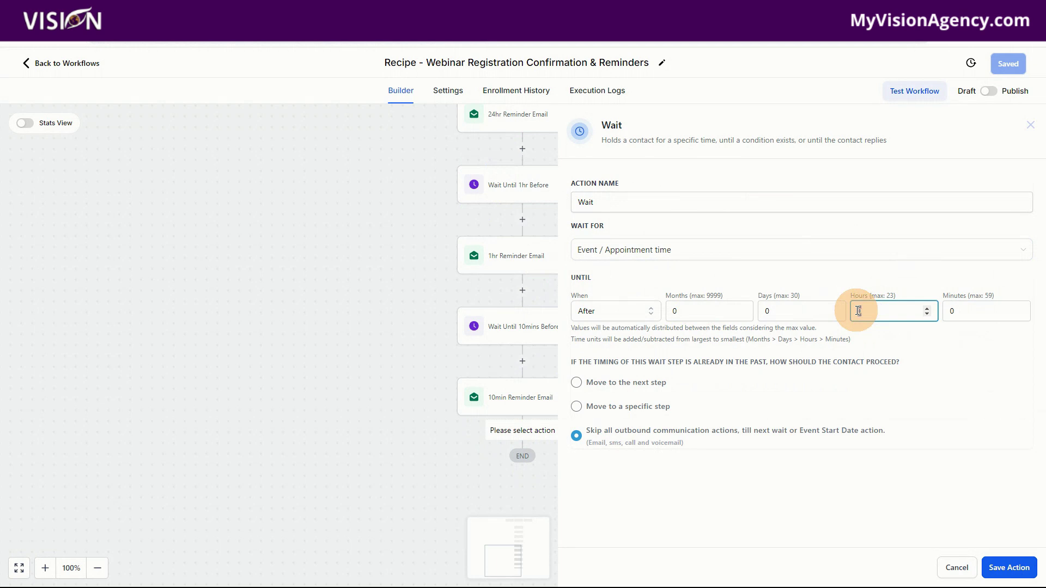
pyautogui.write('1')
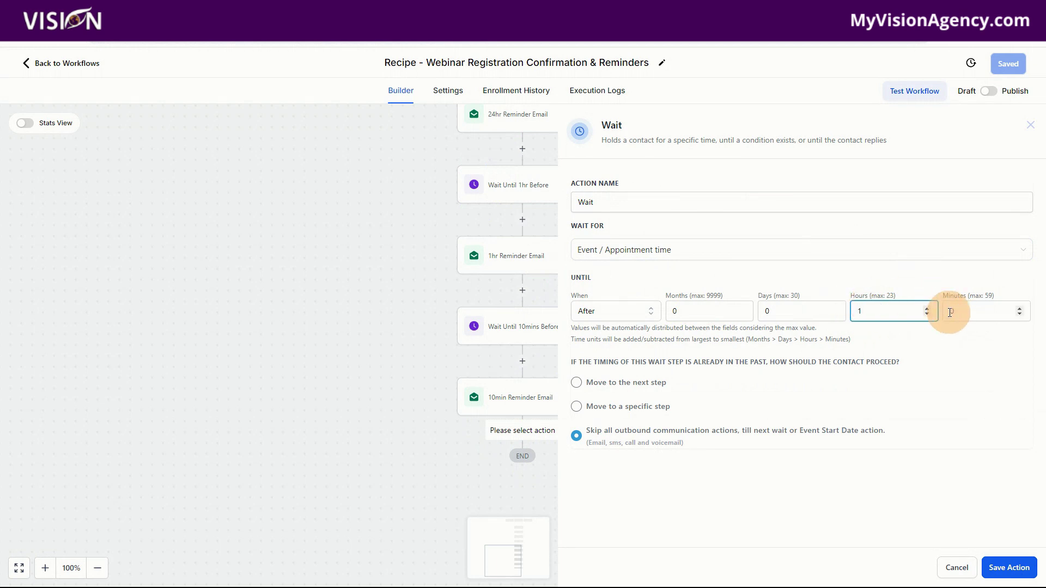
pyautogui.doubleClick(956, 310)
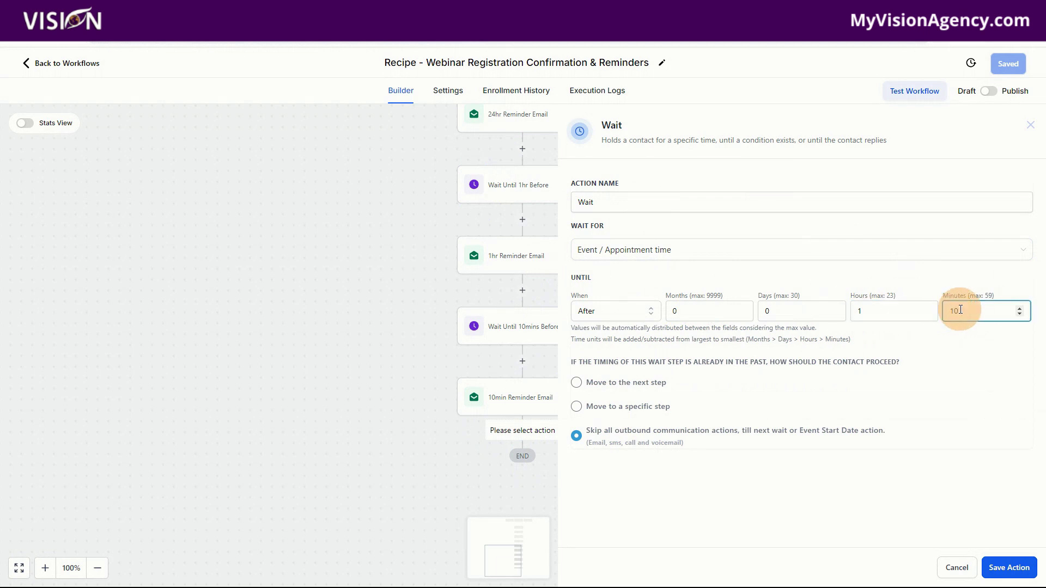
pyautogui.click(956, 366)
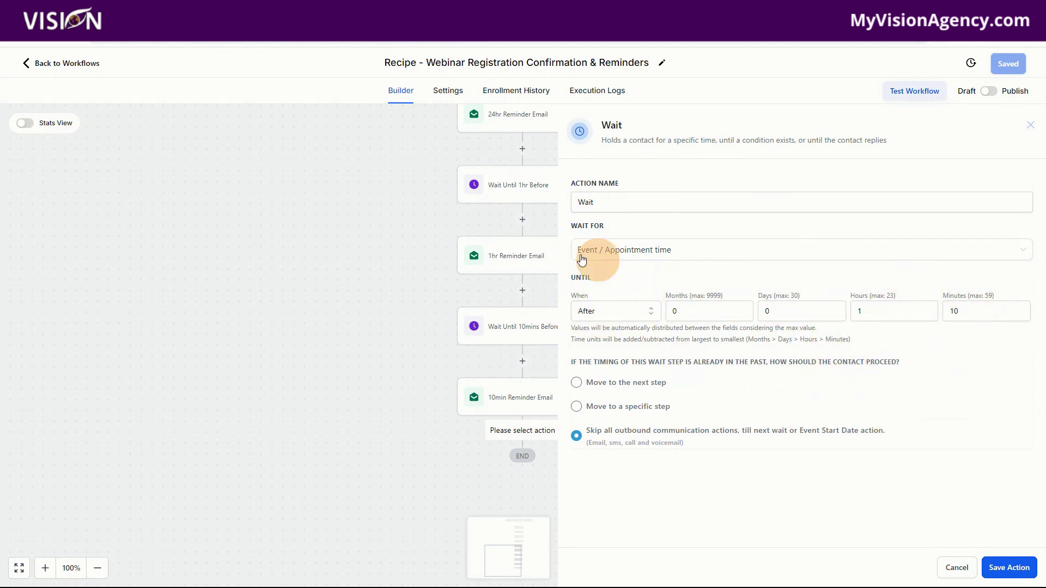
pyautogui.click(1003, 567)
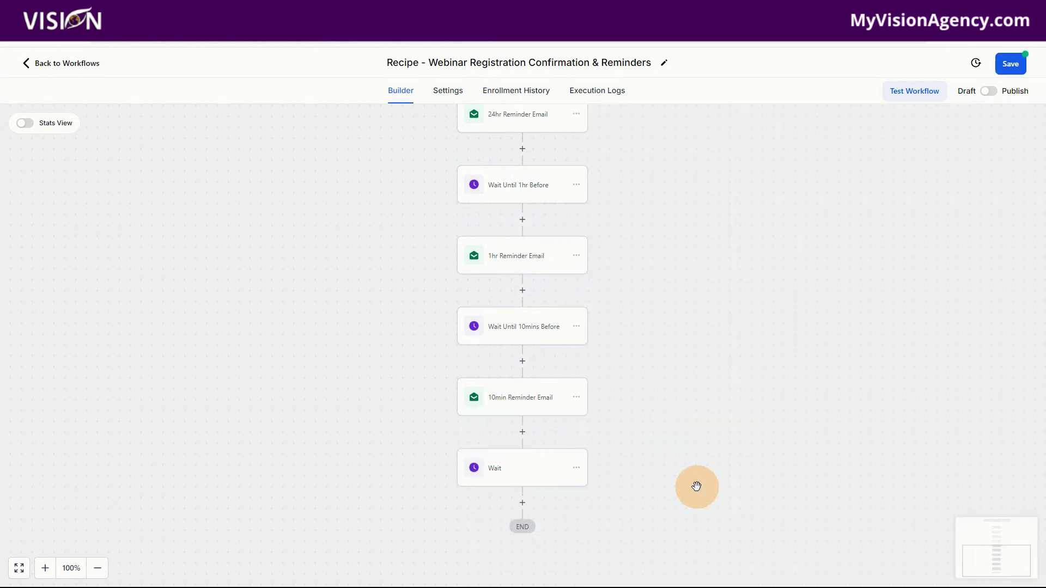
# Add a second Wait action at the end of the workflow and set it to wait for Trigger Link Clicked
pyautogui.scroll(-2, 696, 486)
pyautogui.click(530, 414)
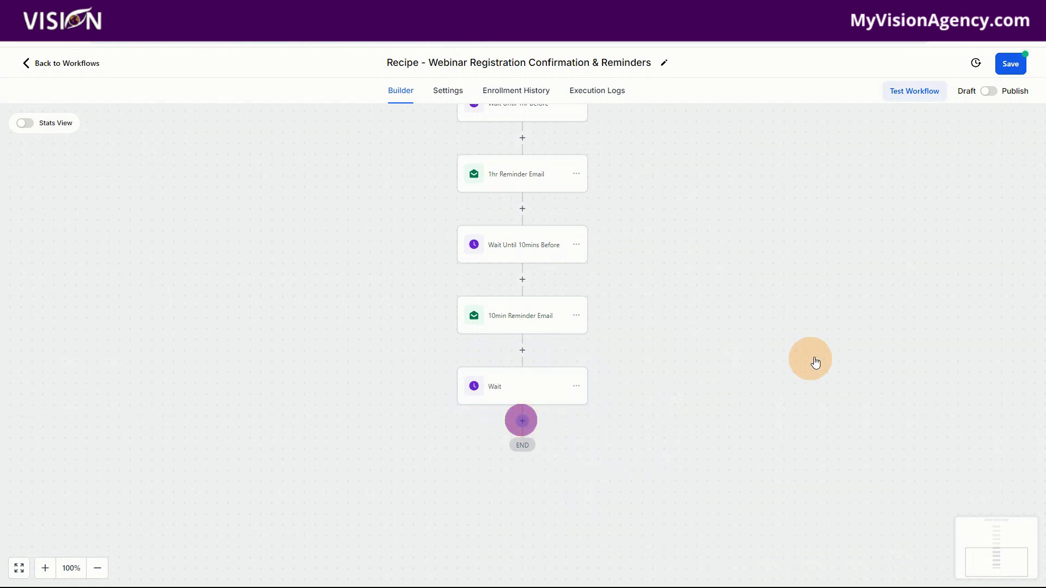
pyautogui.write('wait')
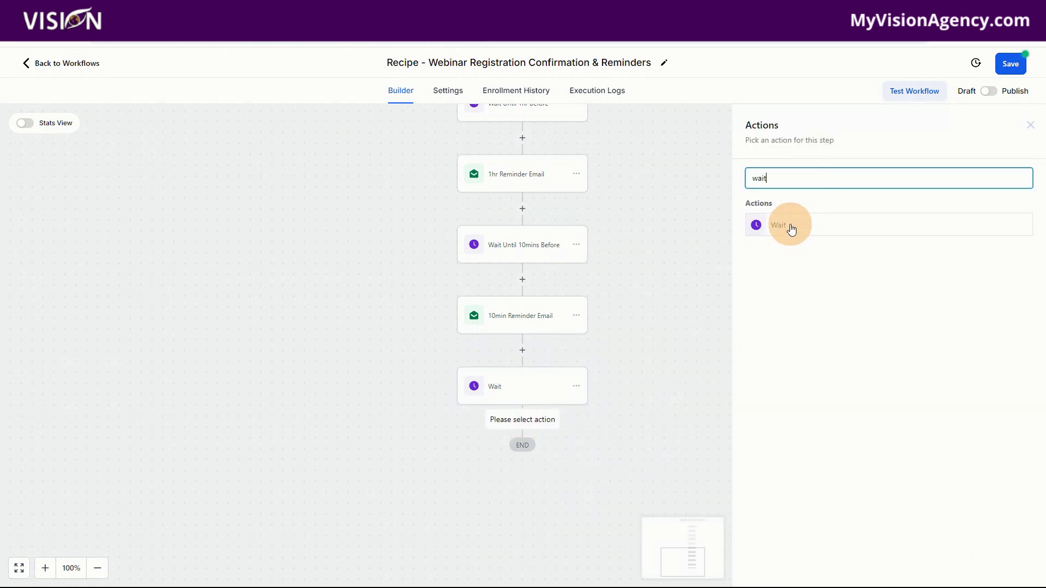
pyautogui.click(790, 225)
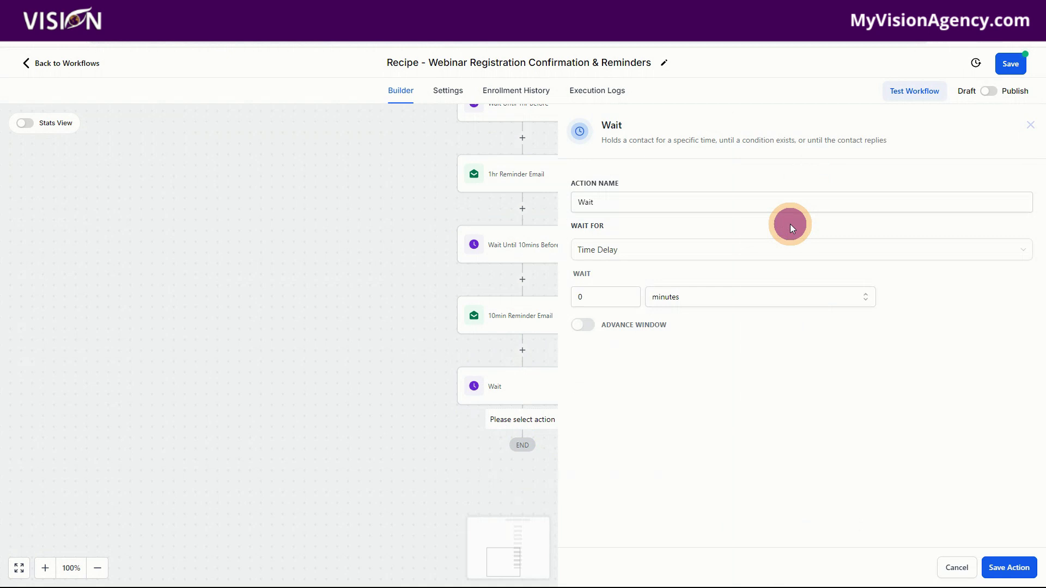
pyautogui.click(604, 250)
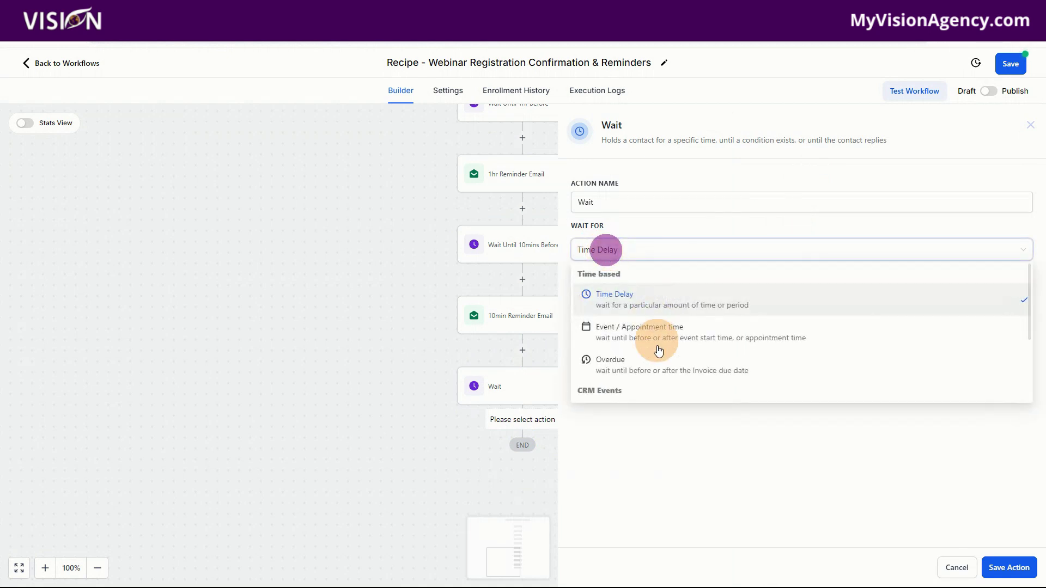
pyautogui.scroll(-2, 659, 359)
pyautogui.scroll(-1, 661, 369)
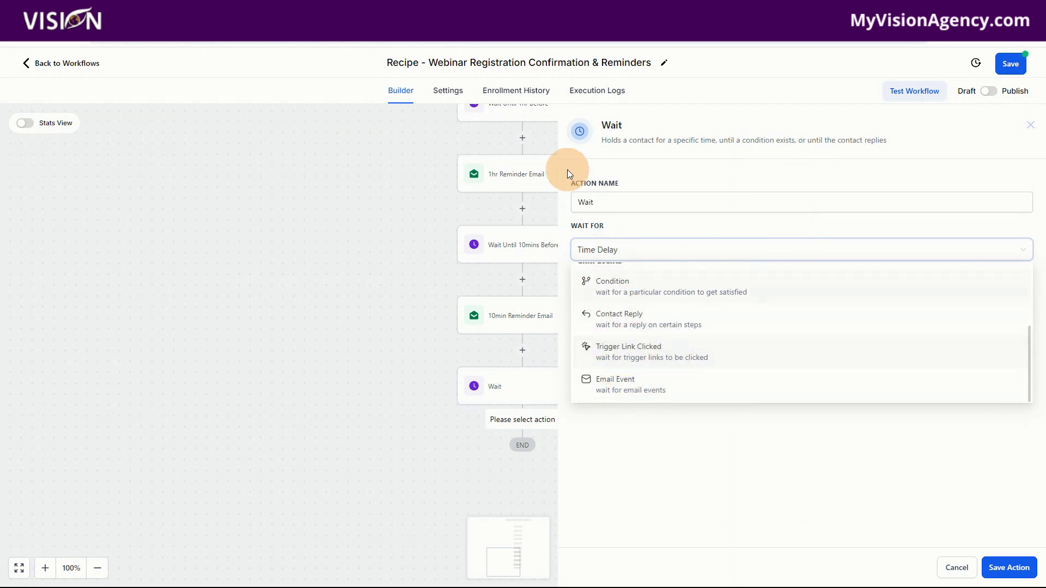
pyautogui.click(640, 356)
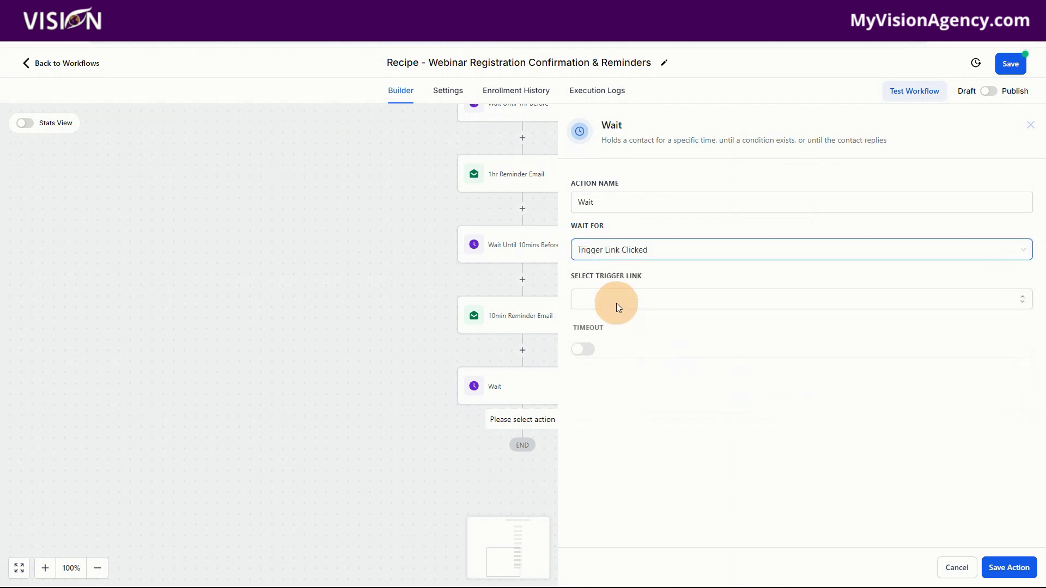
# Select the Zoom Link Webinar trigger link for the second Wait action, leave its timeout off, and save the action
pyautogui.click(617, 303)
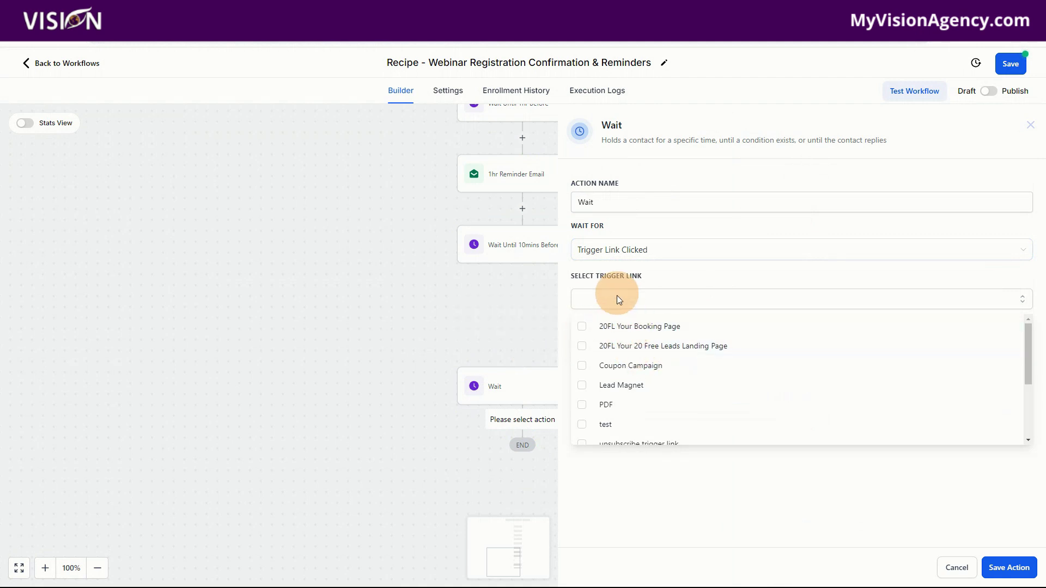
pyautogui.scroll(-3, 722, 390)
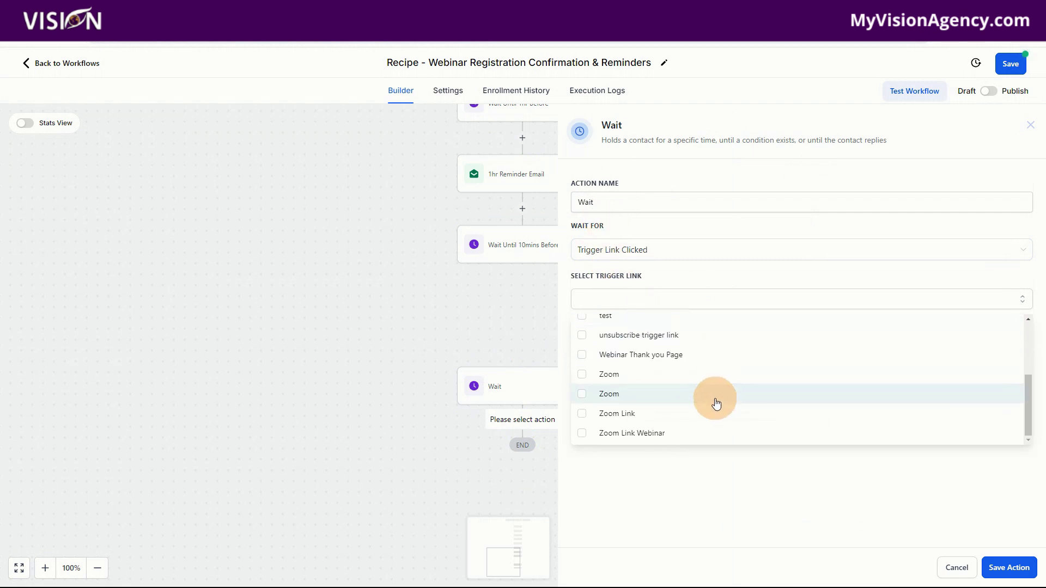
pyautogui.click(637, 437)
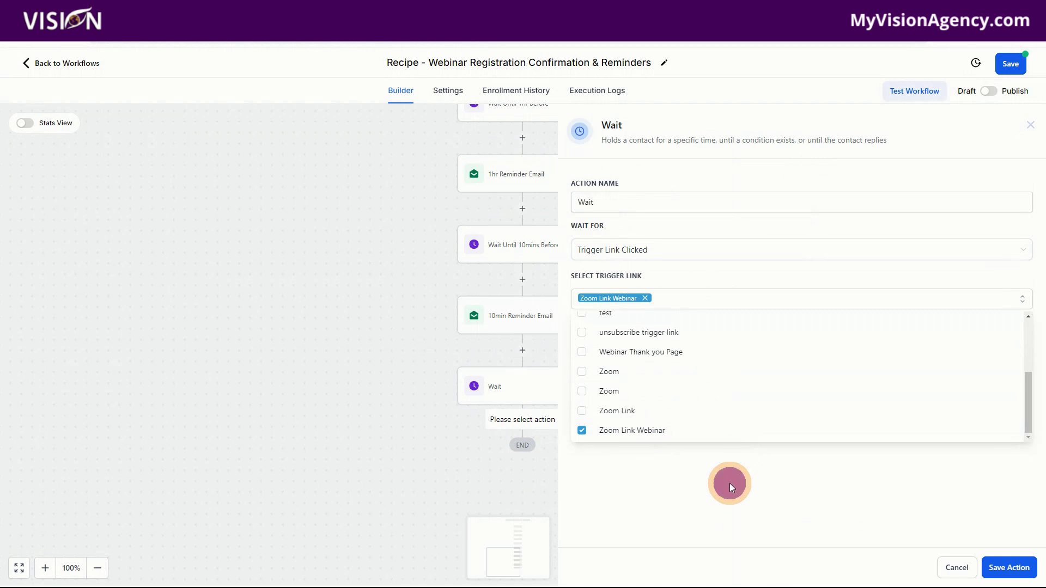
pyautogui.click(730, 482)
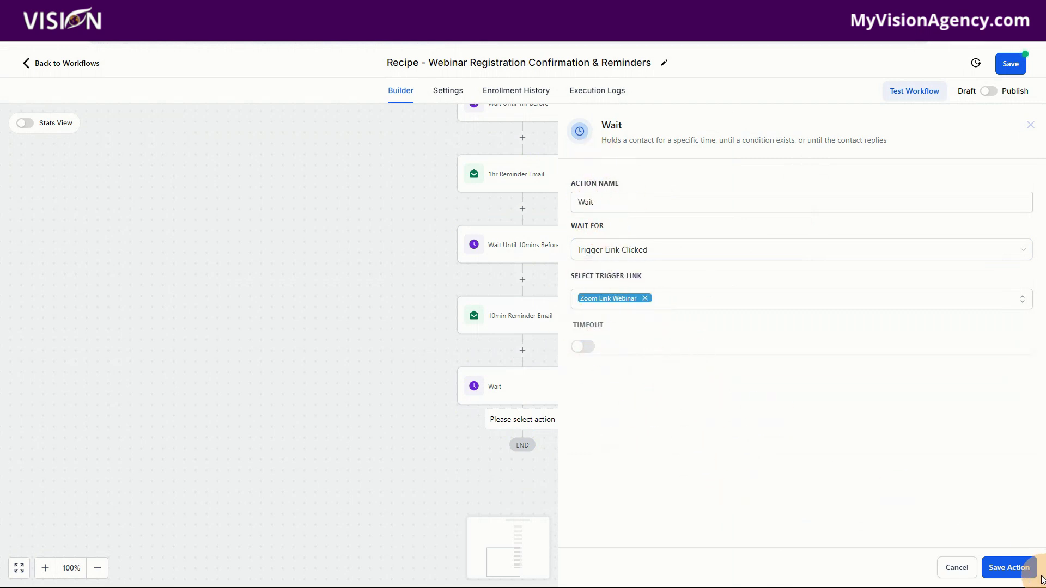
pyautogui.click(580, 347)
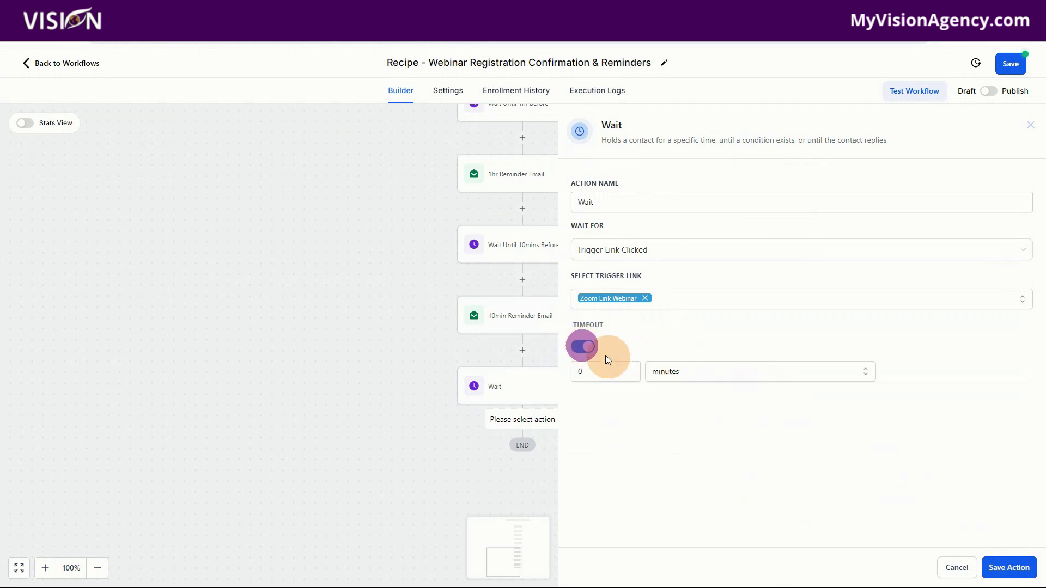
pyautogui.click(583, 347)
pyautogui.click(637, 353)
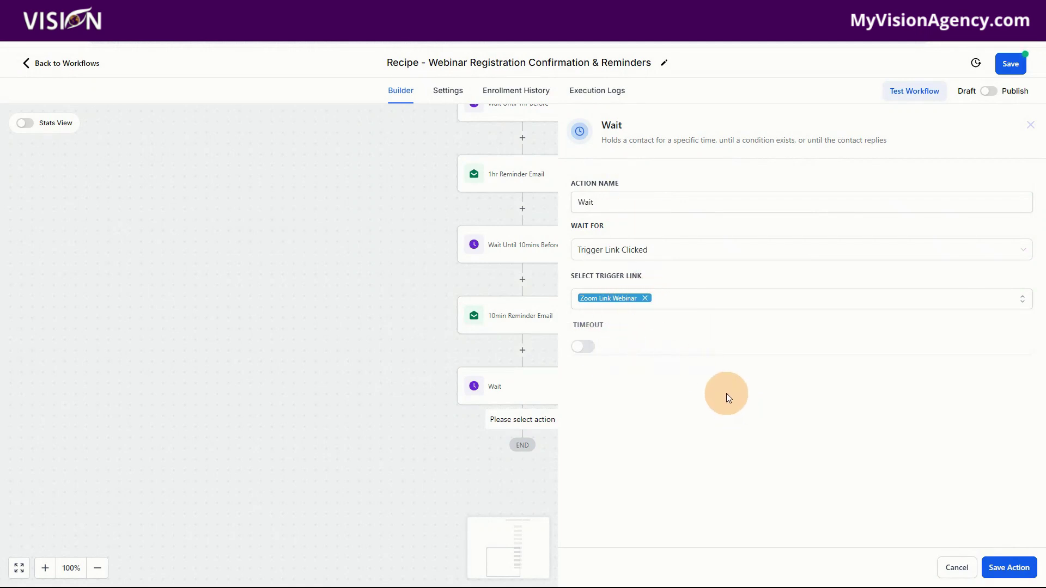
pyautogui.click(1005, 568)
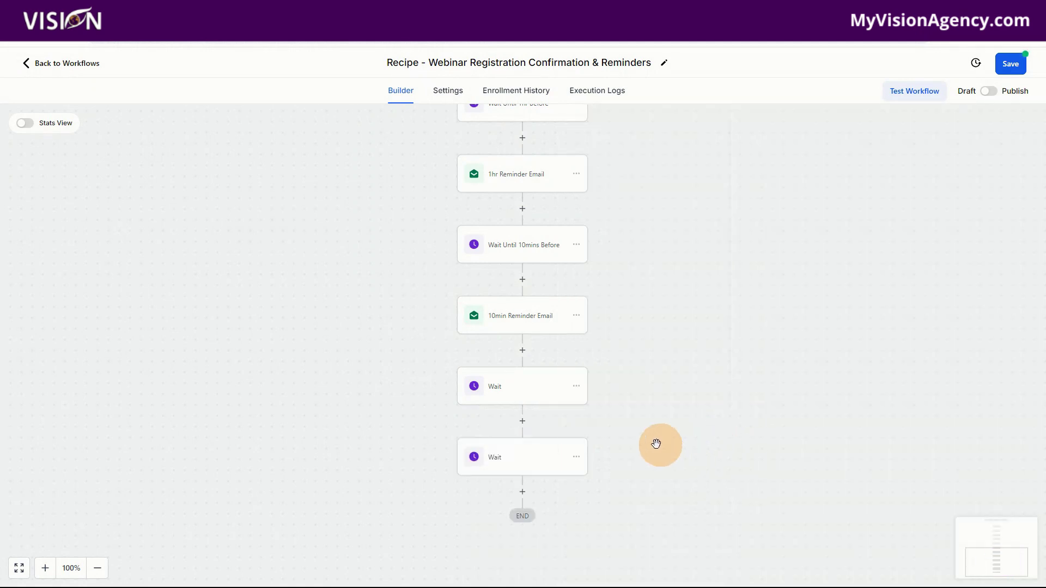
# Enable the timeout on the trigger-link Wait action, set it to 10 minutes, and save the action
pyautogui.click(510, 447)
pyautogui.click(516, 459)
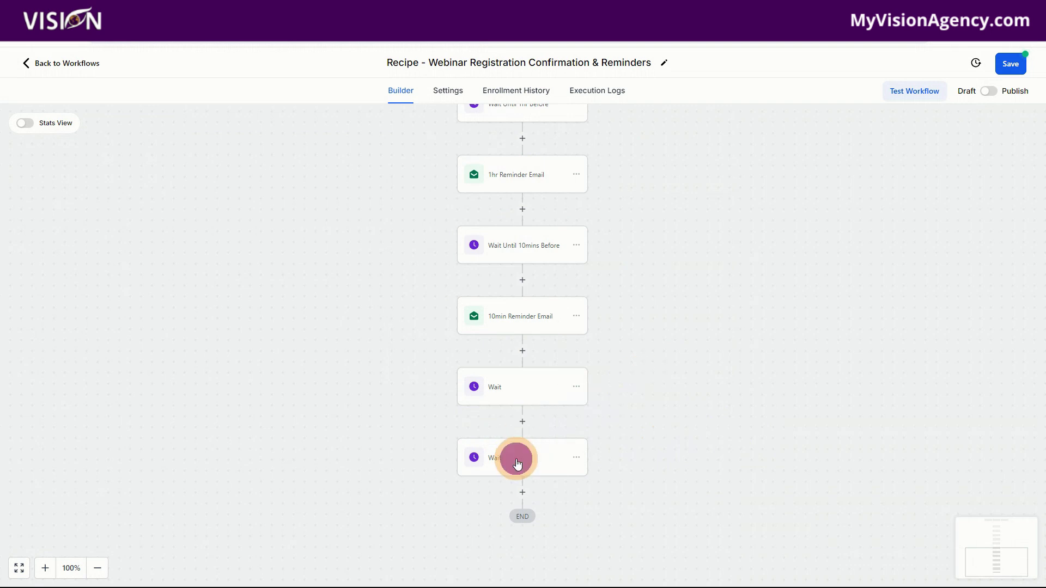
pyautogui.click(583, 346)
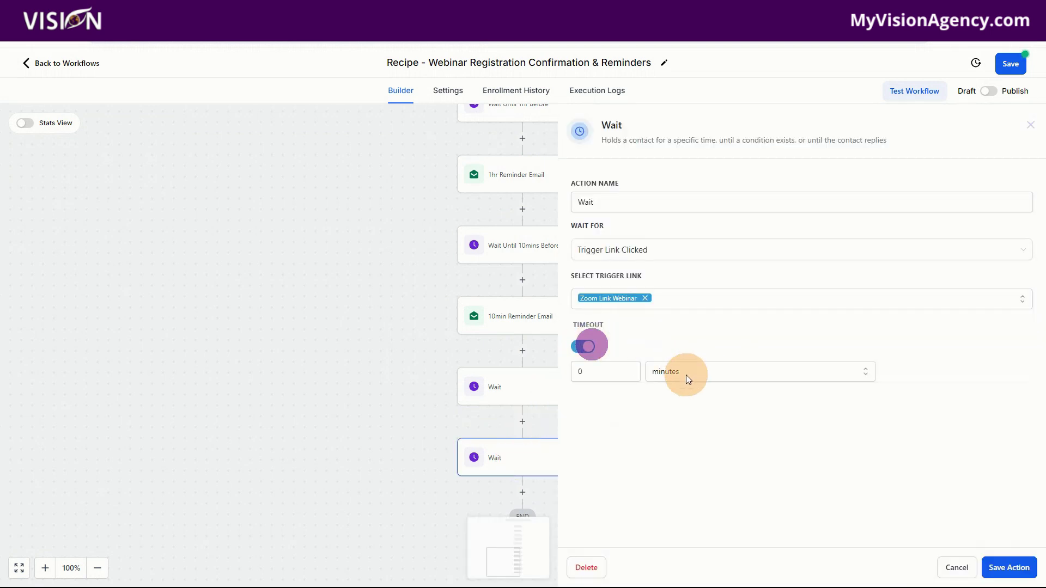
pyautogui.click(577, 370)
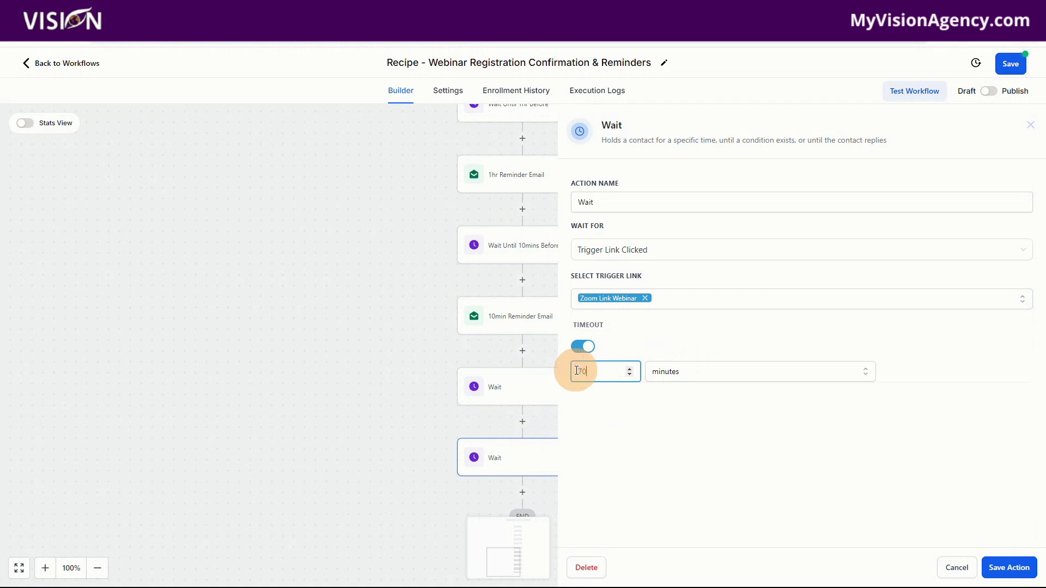
pyautogui.write('70')
pyautogui.moveTo(596, 375); pyautogui.dragTo(576, 368)
pyautogui.click(1007, 562)
pyautogui.scroll(-2, 709, 425)
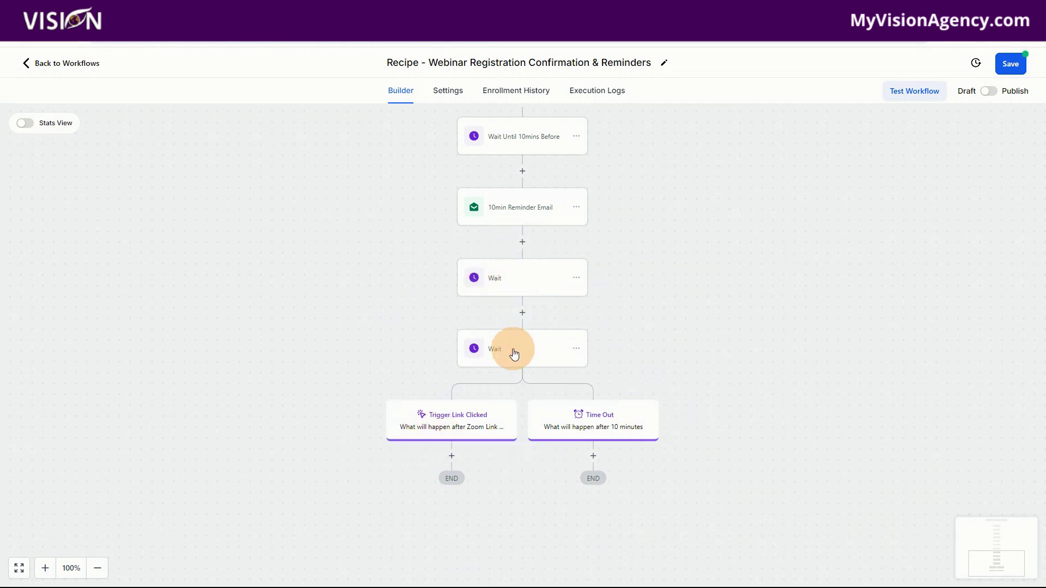
# Rename the Wait action following the 10min Reminder Email as "Wait After the webinar" and save it
pyautogui.click(516, 282)
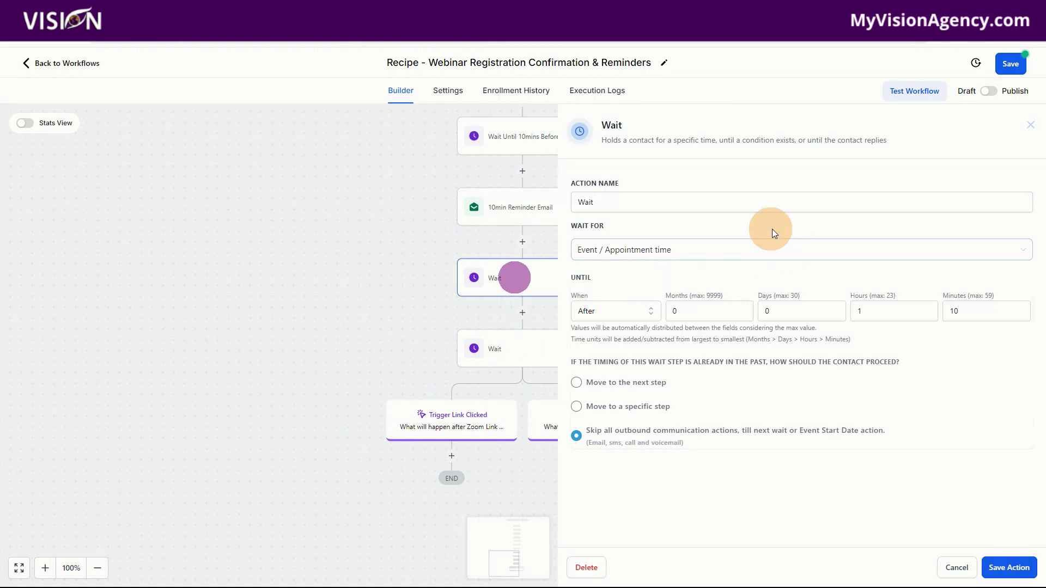
pyautogui.click(660, 206)
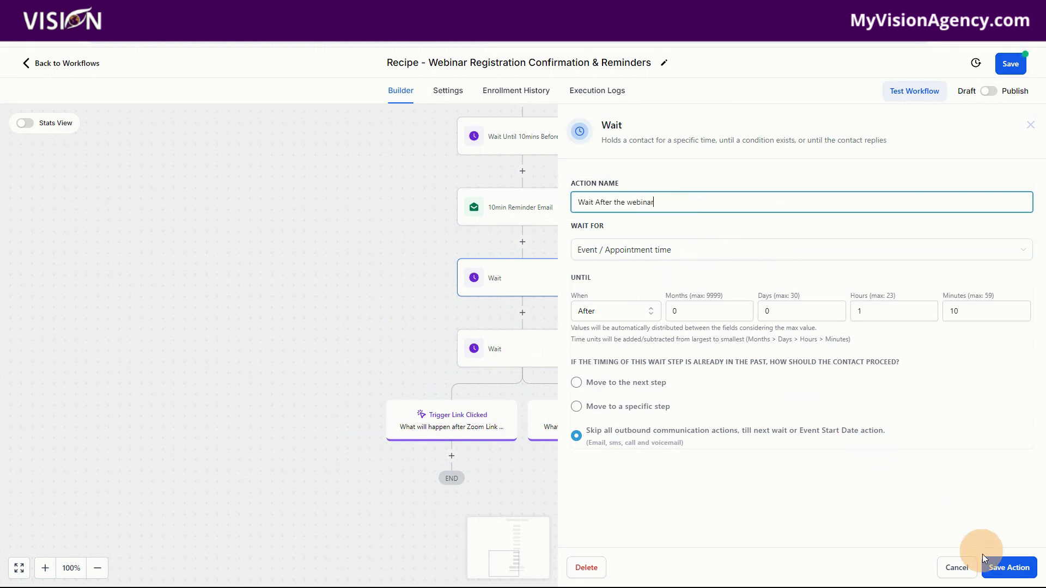
pyautogui.click(1003, 569)
# Rename the trigger-link Wait action as "Wait to see who clicked" and save it
pyautogui.click(509, 350)
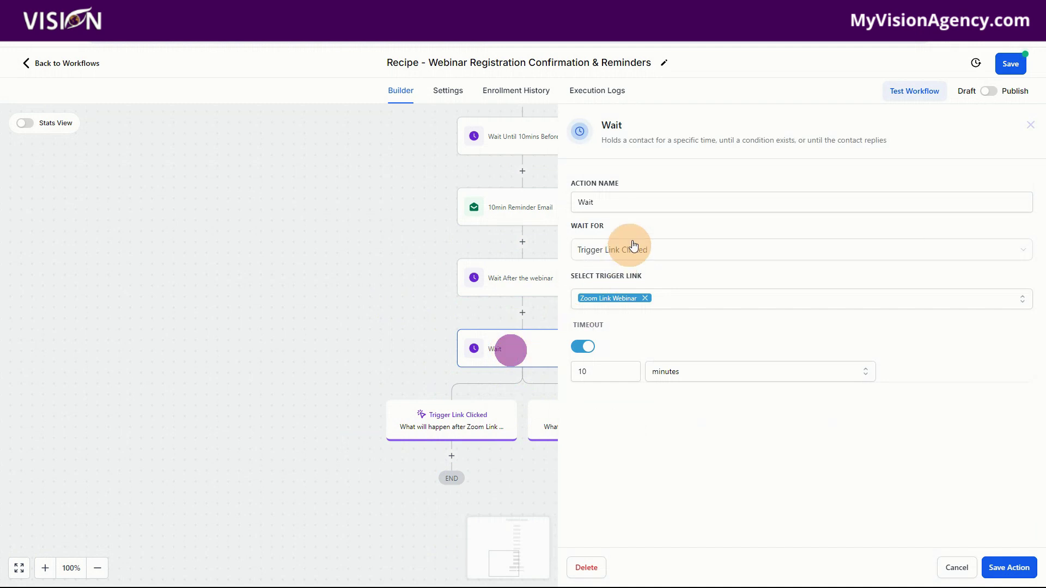
pyautogui.click(640, 204)
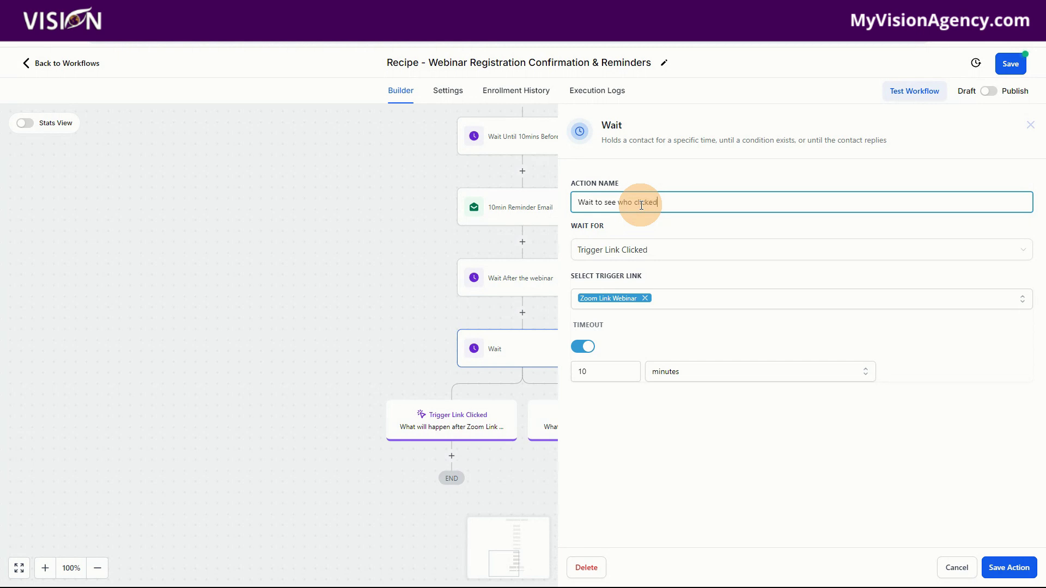
pyautogui.write('to see who clicked')
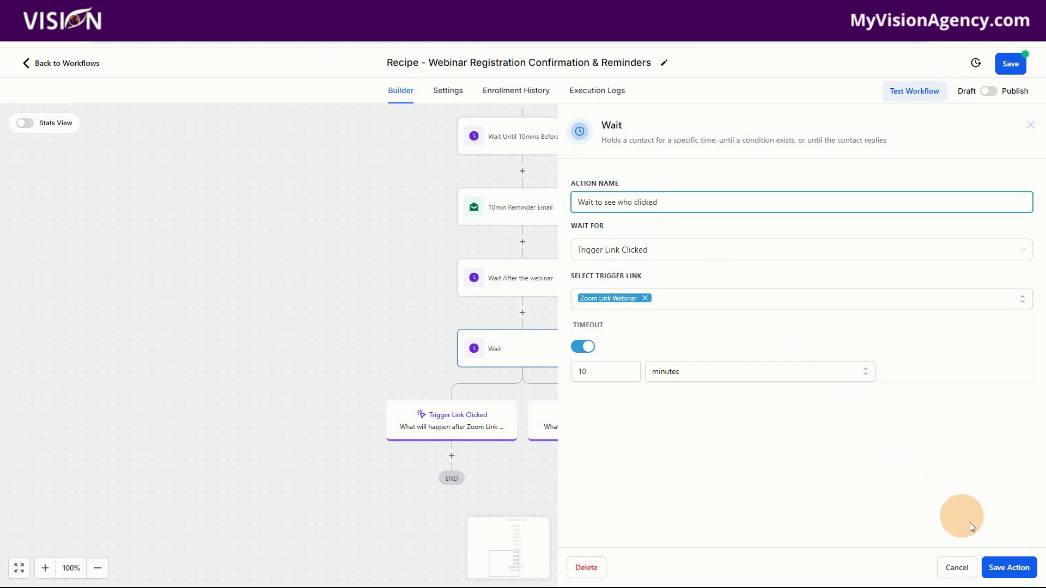
pyautogui.click(1008, 568)
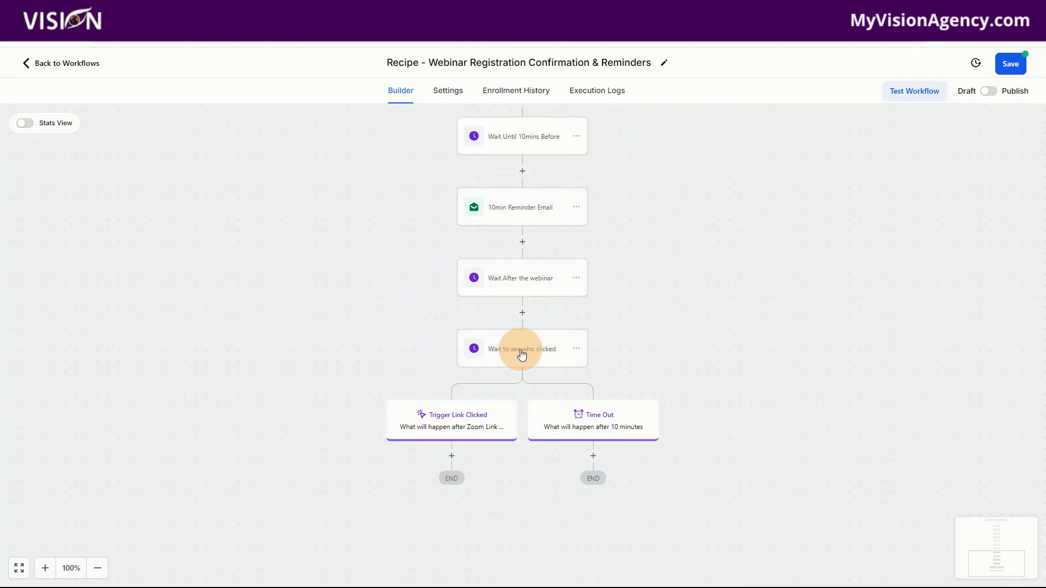
# Review the settings of the "Wait After the webinar" and "Wait to see who clicked" actions
pyautogui.click(523, 280)
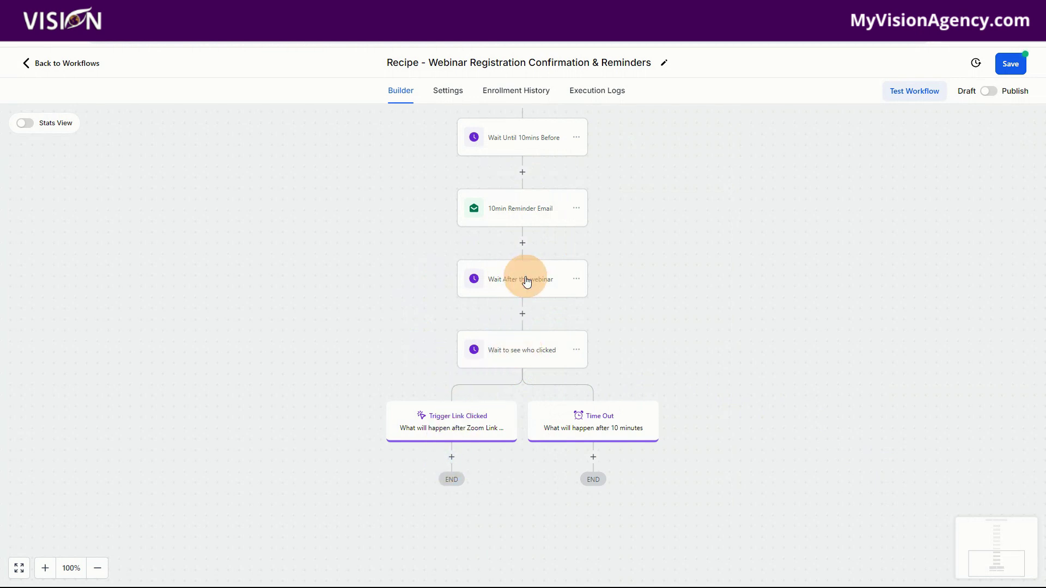
pyautogui.click(530, 280)
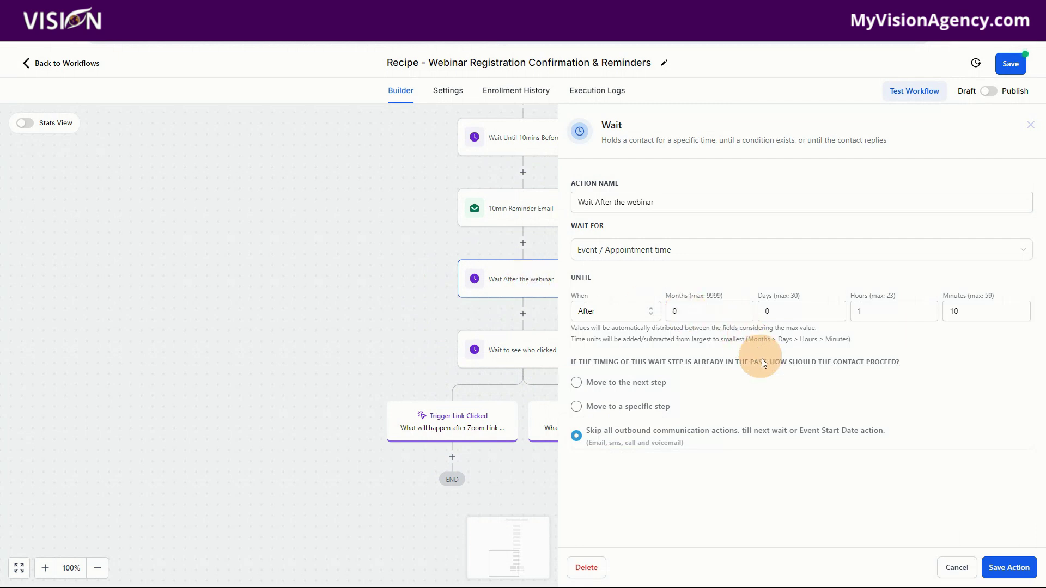
pyautogui.click(998, 573)
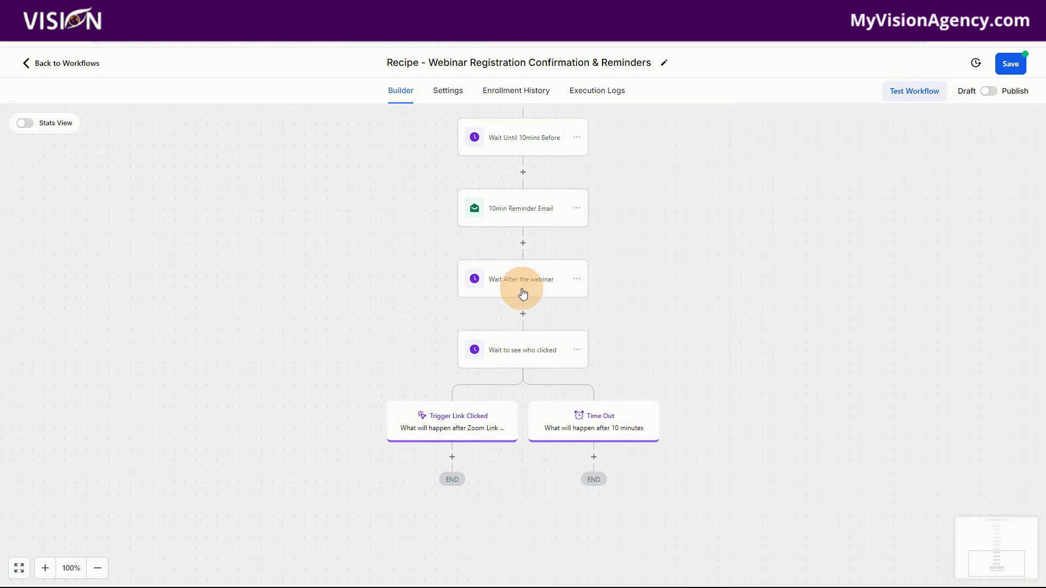
pyautogui.click(521, 352)
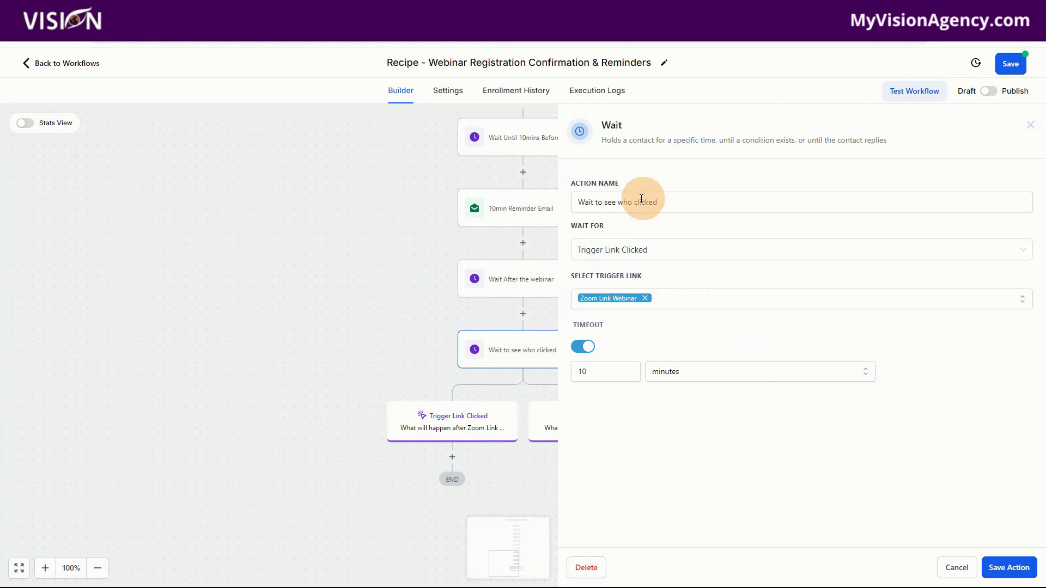
pyautogui.click(961, 568)
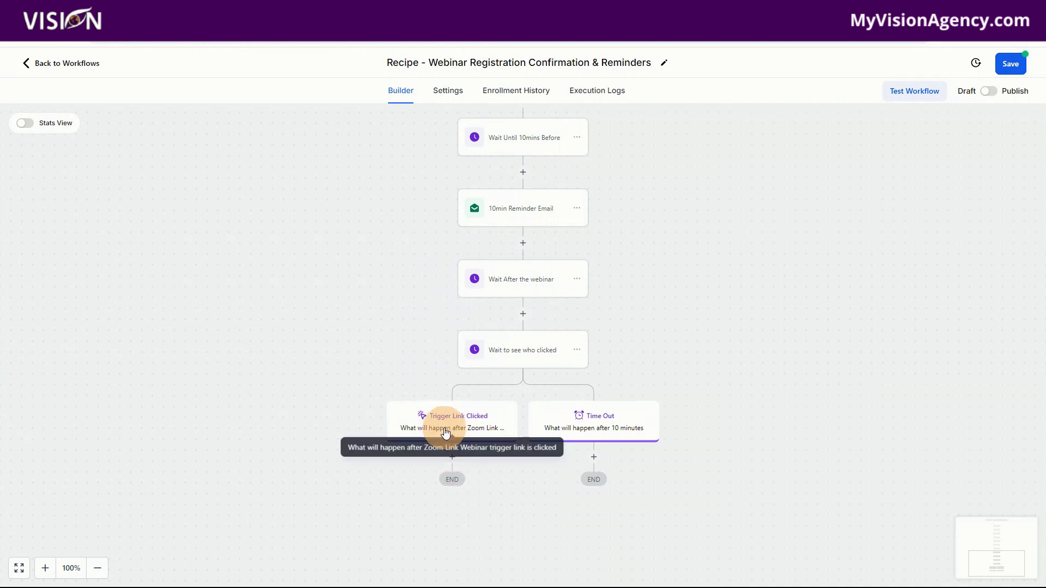
# Add an Add Contact Tag action to the Trigger Link Clicked branch
pyautogui.click(452, 458)
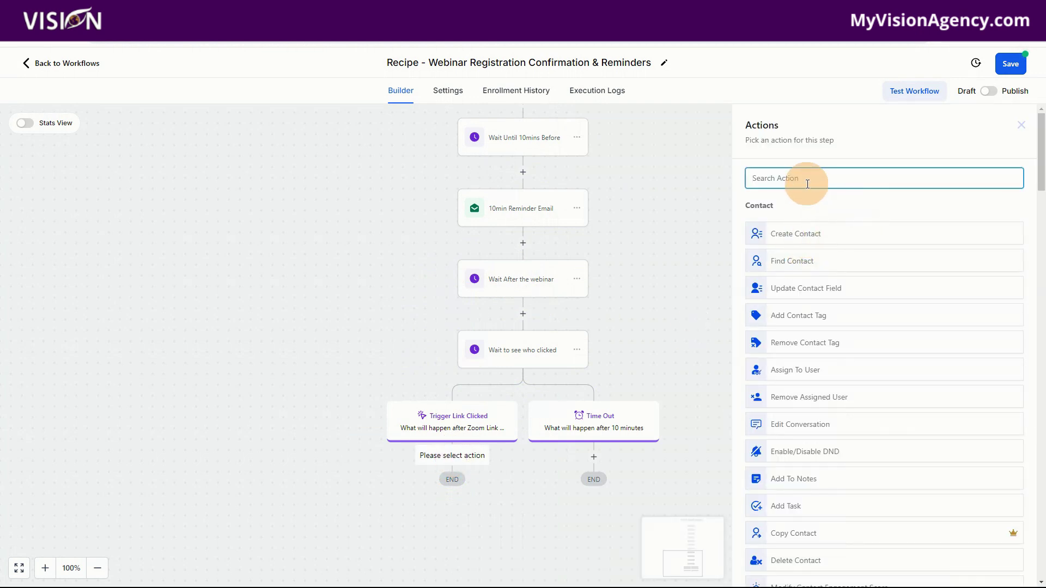
pyautogui.write('email')
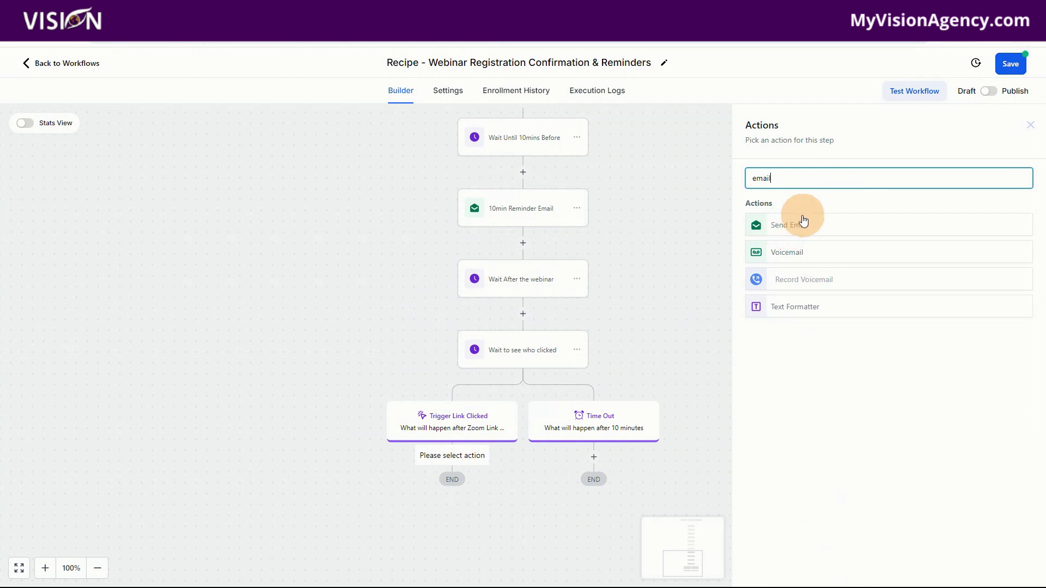
pyautogui.press('BackSpace')
pyautogui.press('BackSpace')
pyautogui.press('BackSpace')
pyautogui.press('BackSpace')
pyautogui.press('BackSpace')
pyautogui.write('tag')
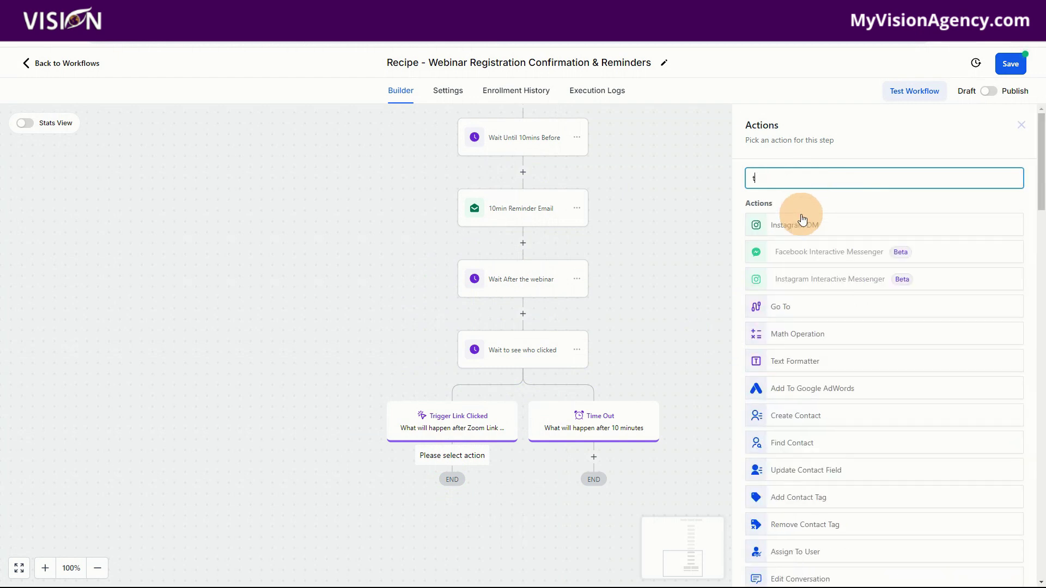
pyautogui.click(795, 231)
# Create a new tag "Showed webinar" for the Add Tag action and save the action
pyautogui.click(768, 247)
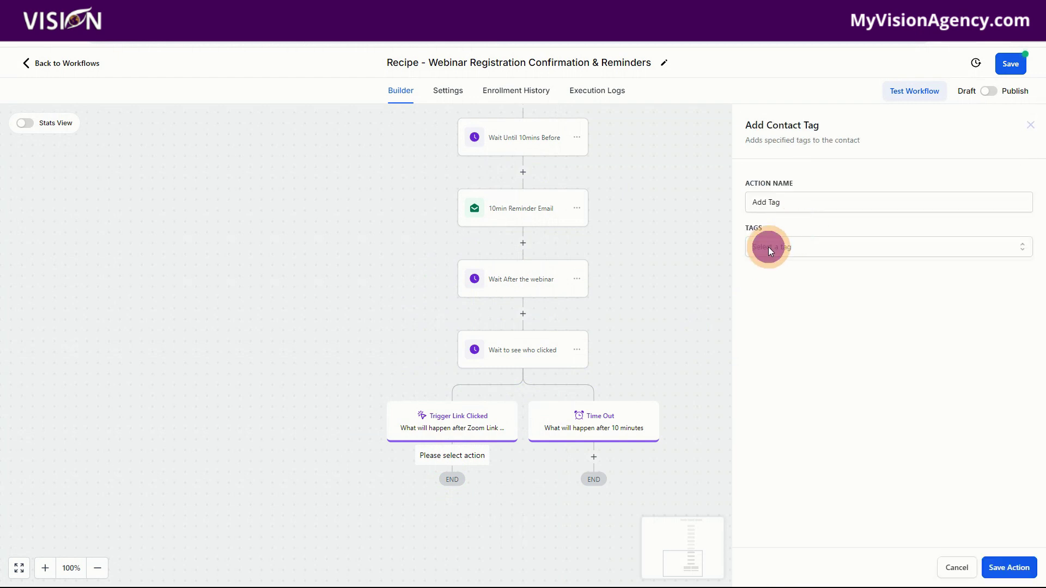
pyautogui.write('Showe')
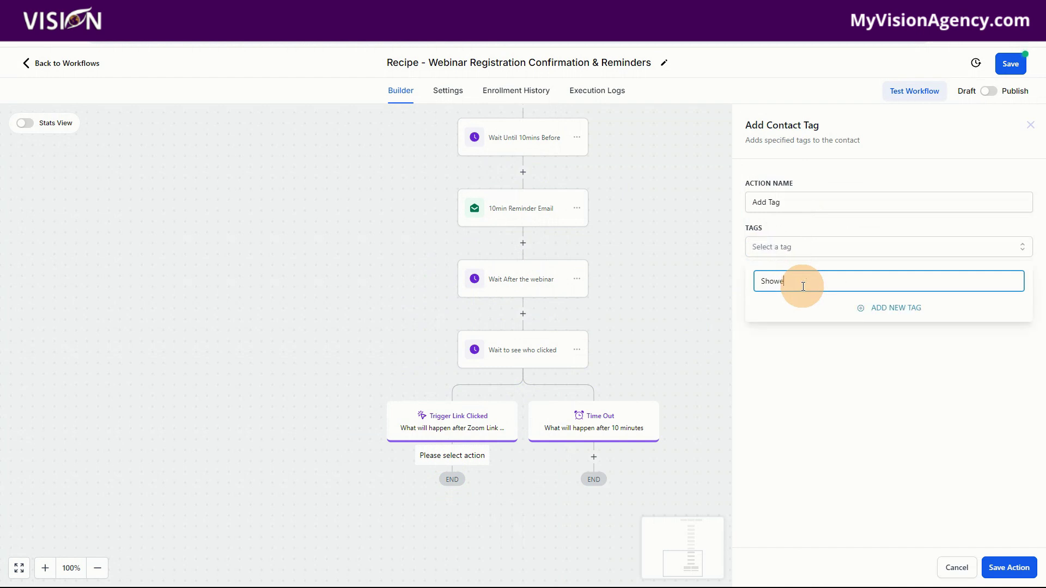
pyautogui.write('d')
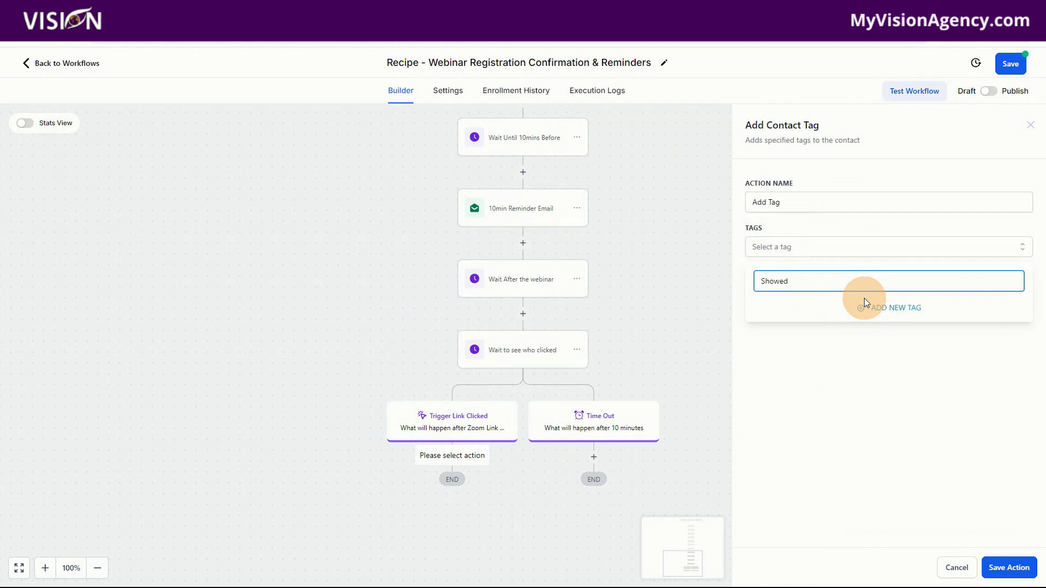
pyautogui.write(' weba')
pyautogui.write('inar')
pyautogui.click(886, 305)
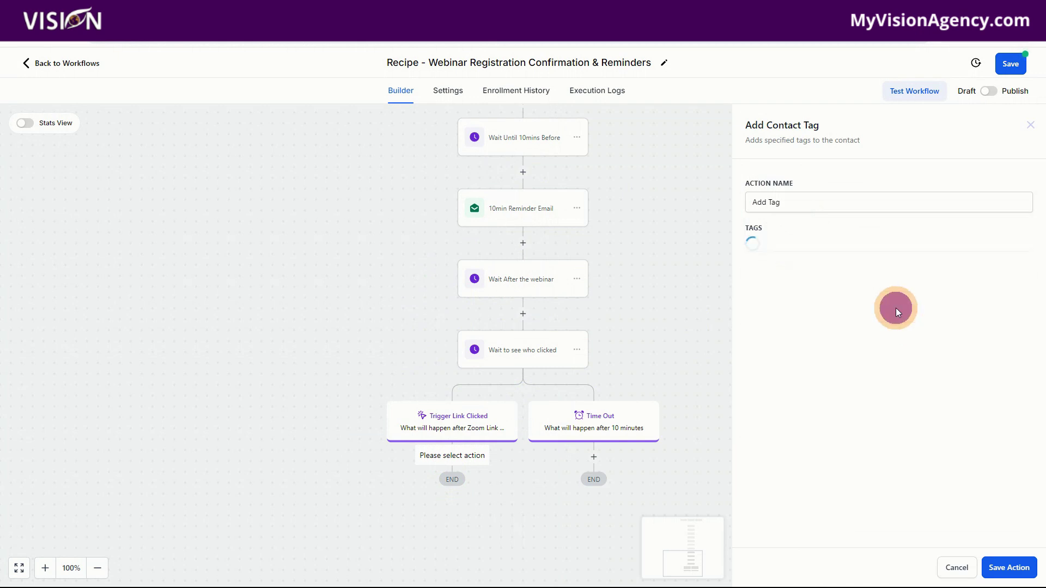
pyautogui.click(1009, 567)
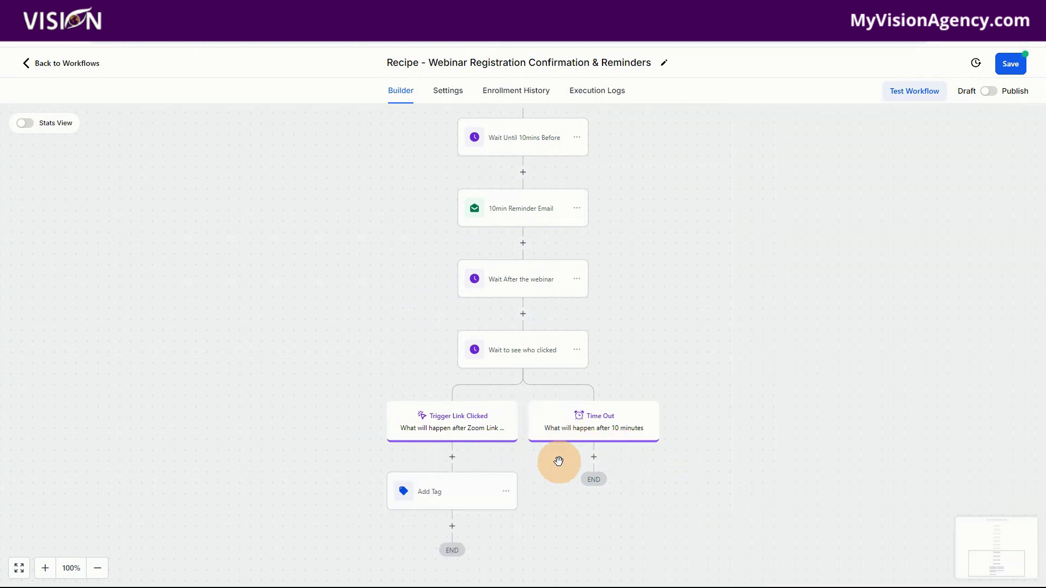
# Add a Send Email action to the Time Out branch
pyautogui.click(594, 457)
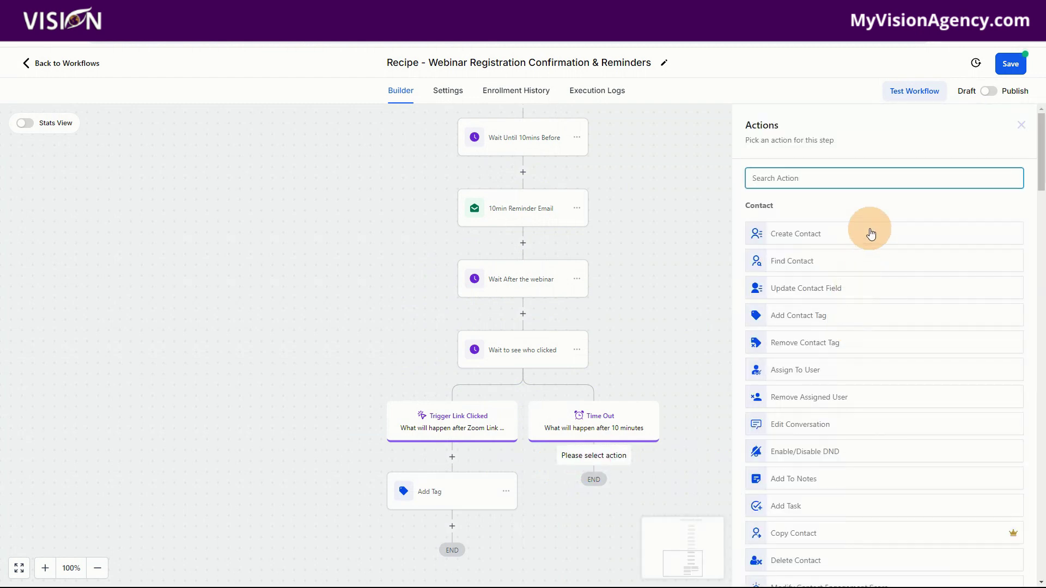
pyautogui.write('email')
pyautogui.click(819, 228)
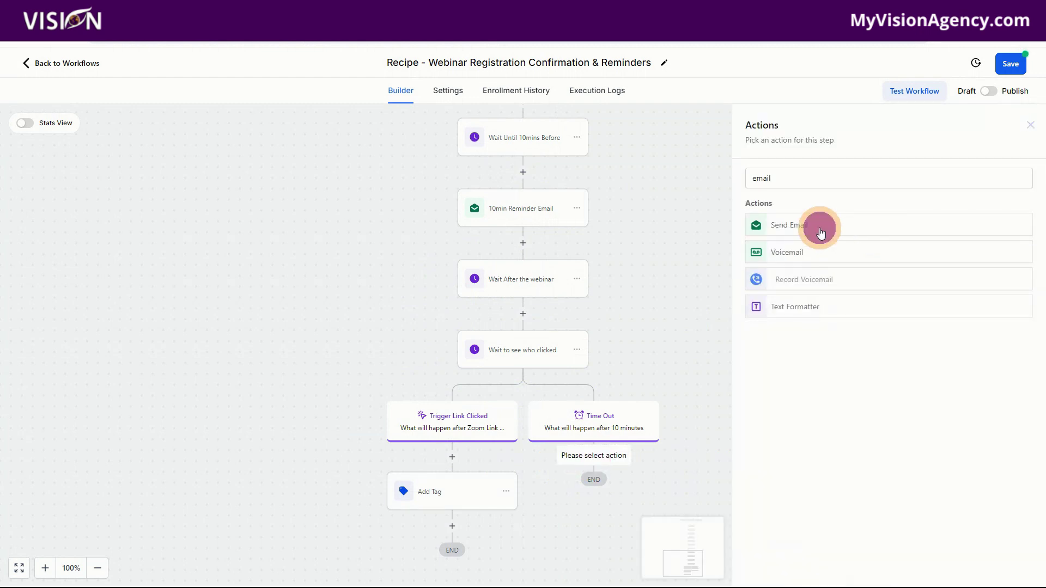
pyautogui.scroll(-4, 858, 454)
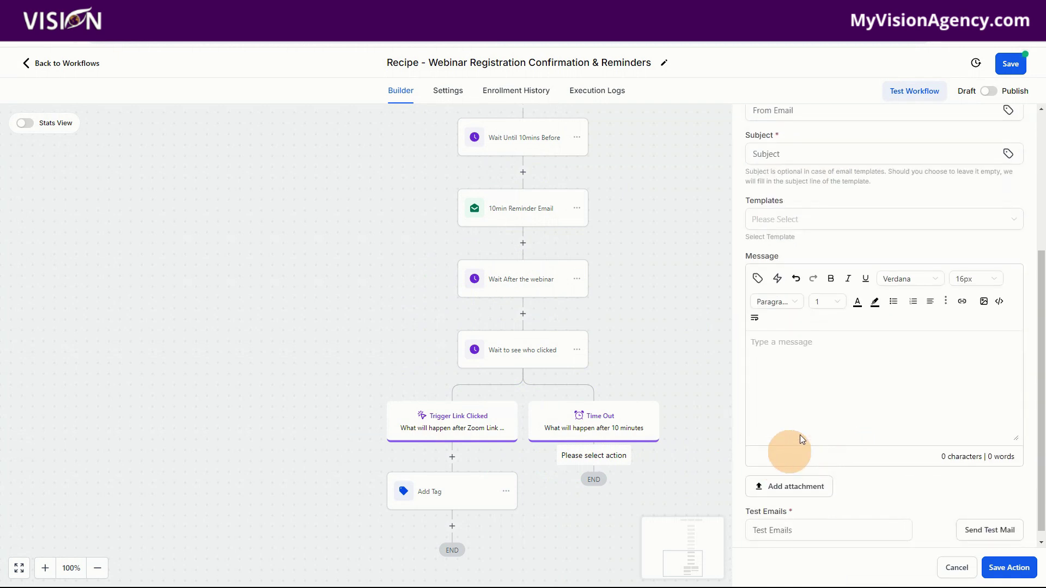
pyautogui.click(797, 348)
pyautogui.write('Here')
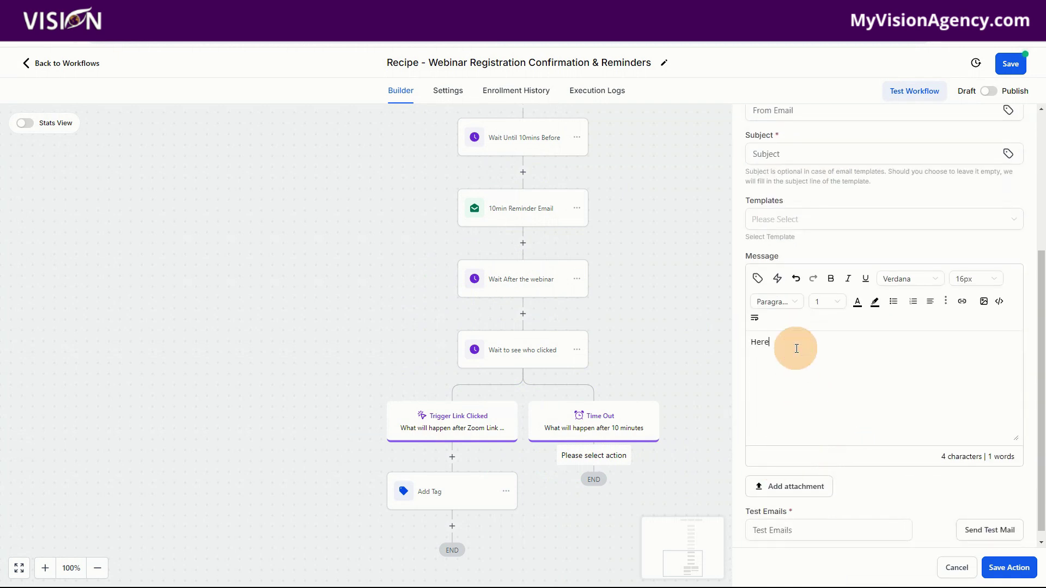
pyautogui.write(' is the link to the replay of our web')
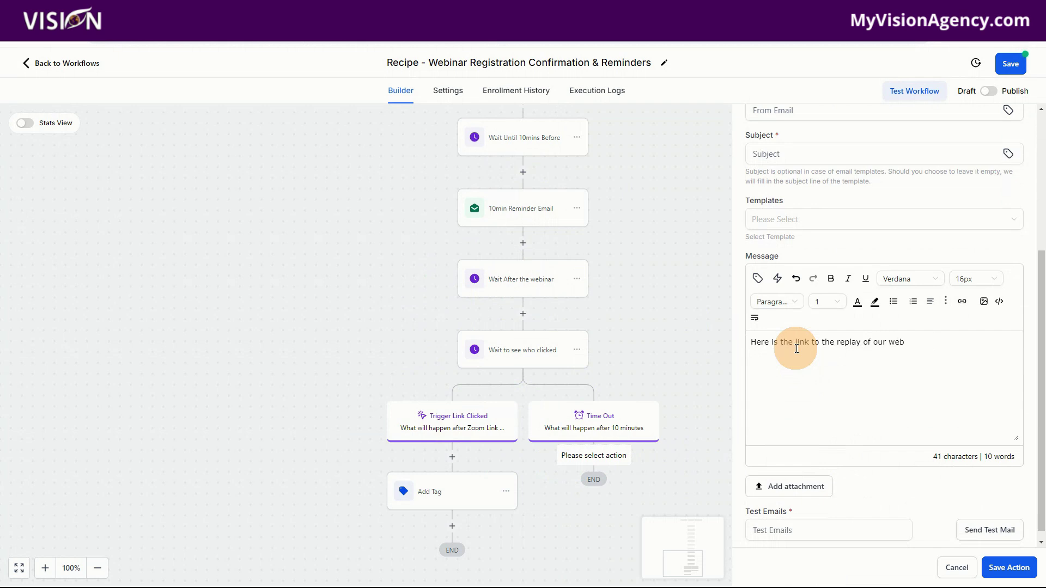
pyautogui.write('snar that you missed https://zoom.com')
pyautogui.click(1009, 567)
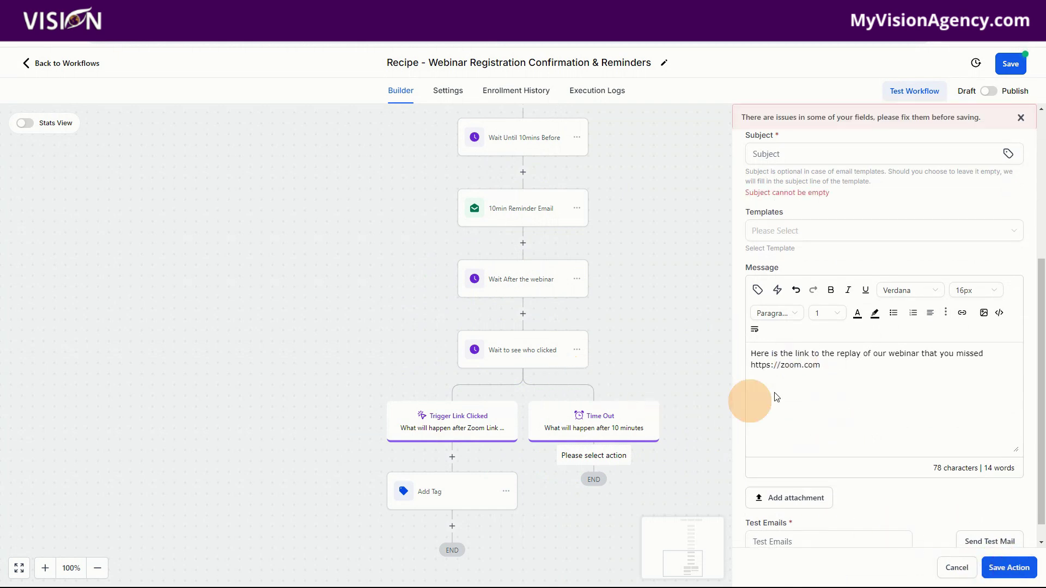
pyautogui.scroll(5, 789, 263)
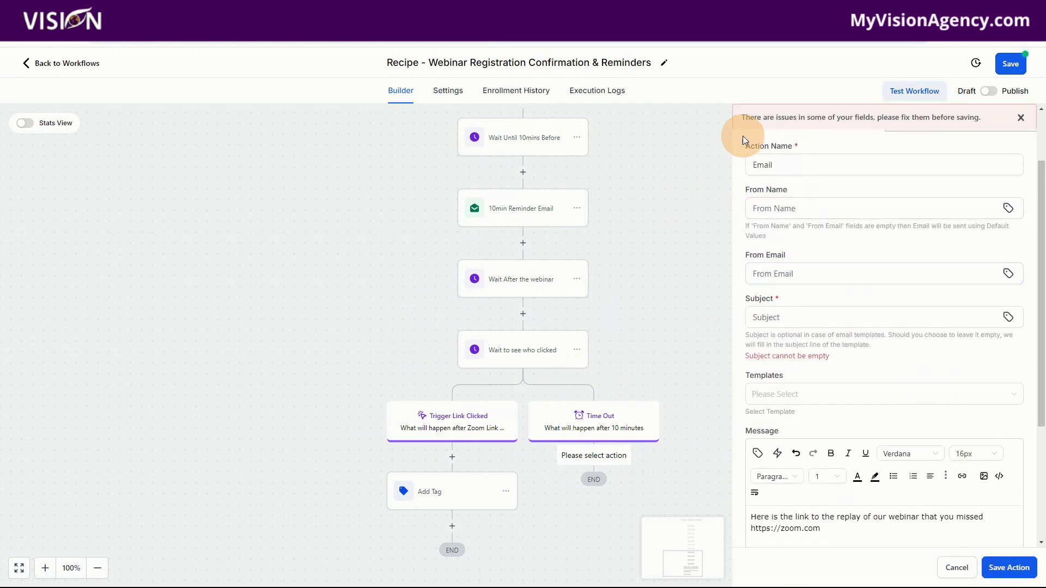
pyautogui.scroll(2, 743, 136)
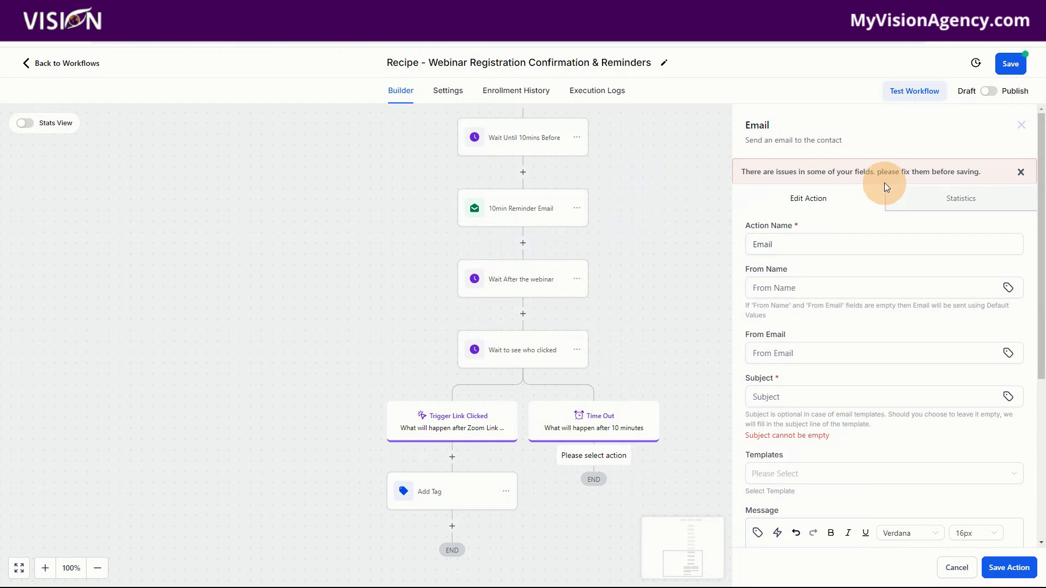
# Leave the webinar workflow builder and return to the workflows list
pyautogui.click(77, 64)
pyautogui.click(632, 350)
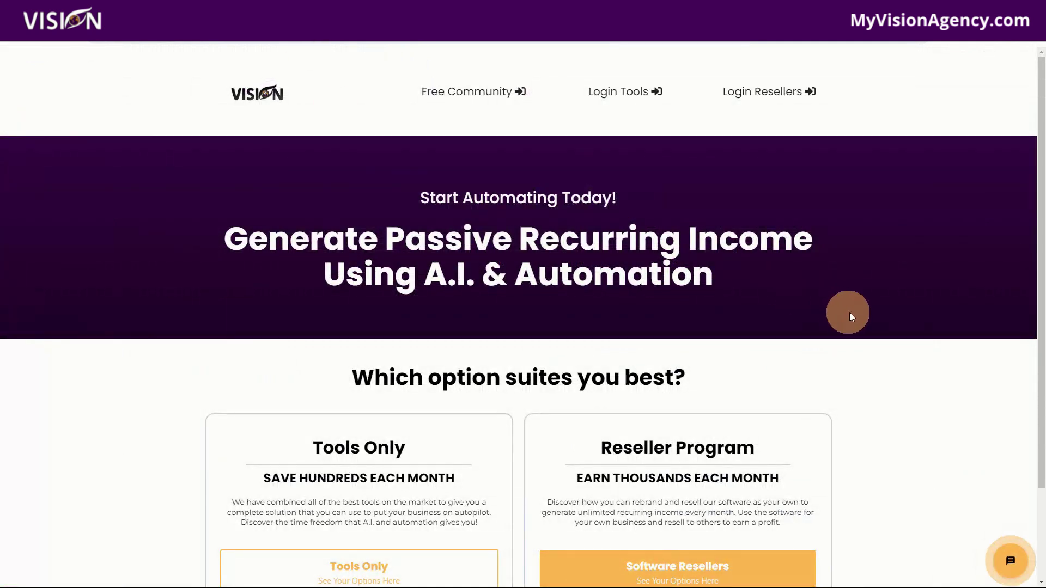
pyautogui.scroll(-2, 929, 396)
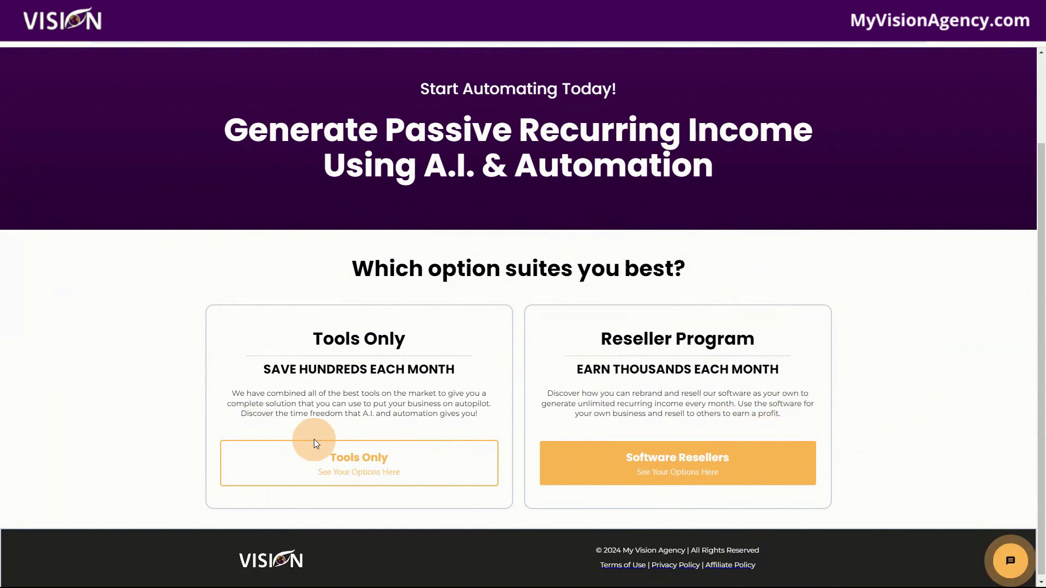
pyautogui.scroll(2, 385, 412)
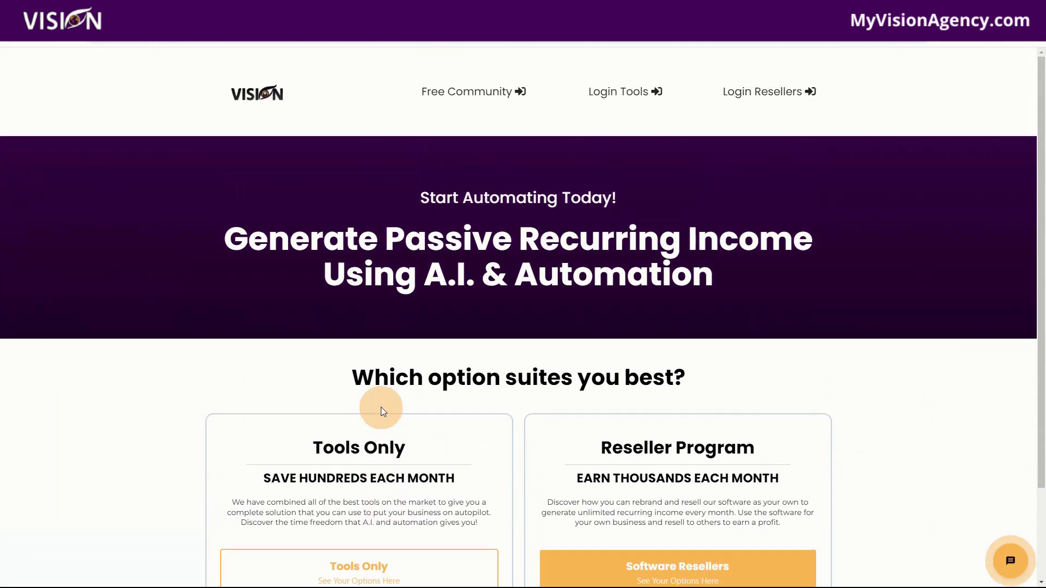